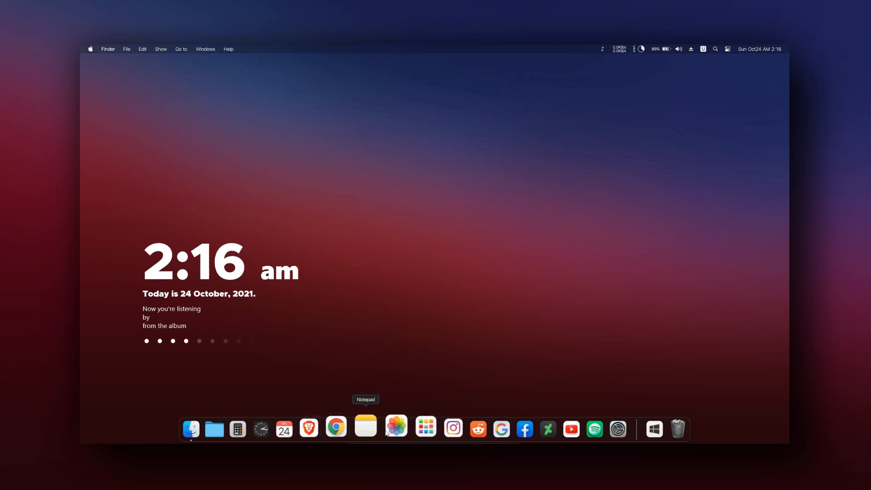
Open Launchpad, browse both pages of apps, and return to the desktop.
click(415, 434)
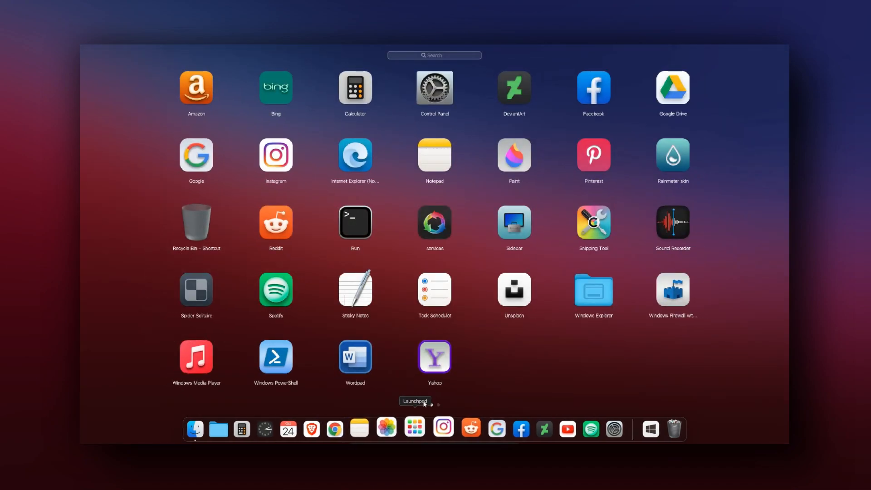
scroll(428, 382, down, 2)
scroll(428, 385, up, 2)
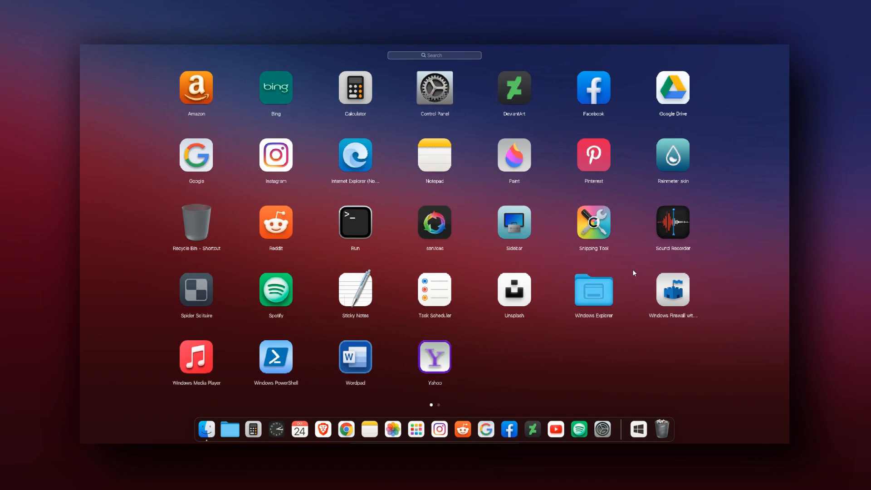
scroll(727, 228, down, 2)
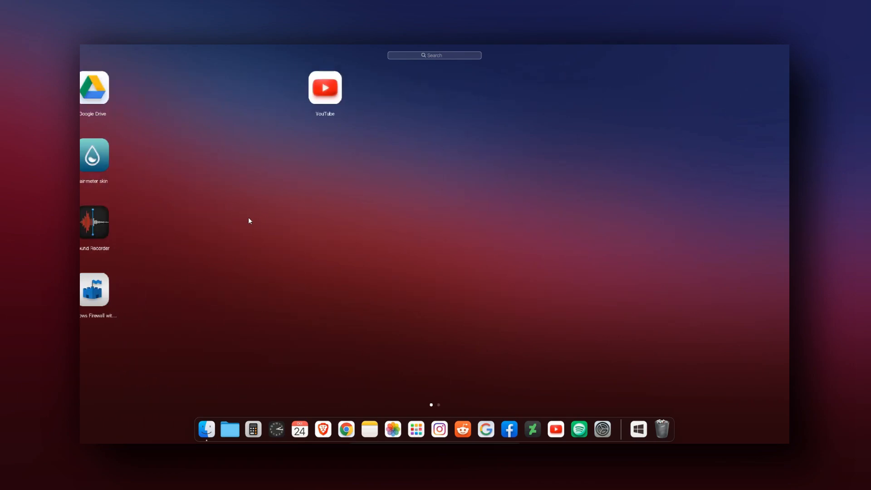
click(260, 218)
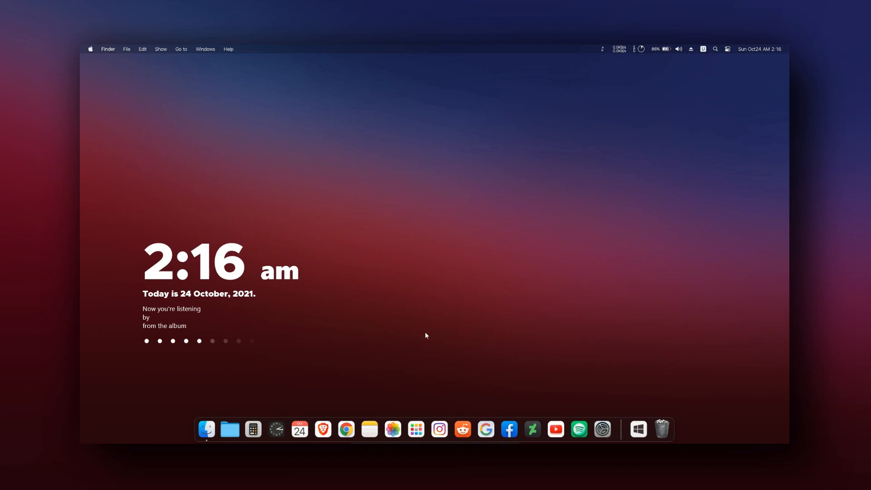
Look through Favorites, Libraries, This PC and Local Disk (C:) in Finder, then minimize the window.
click(207, 429)
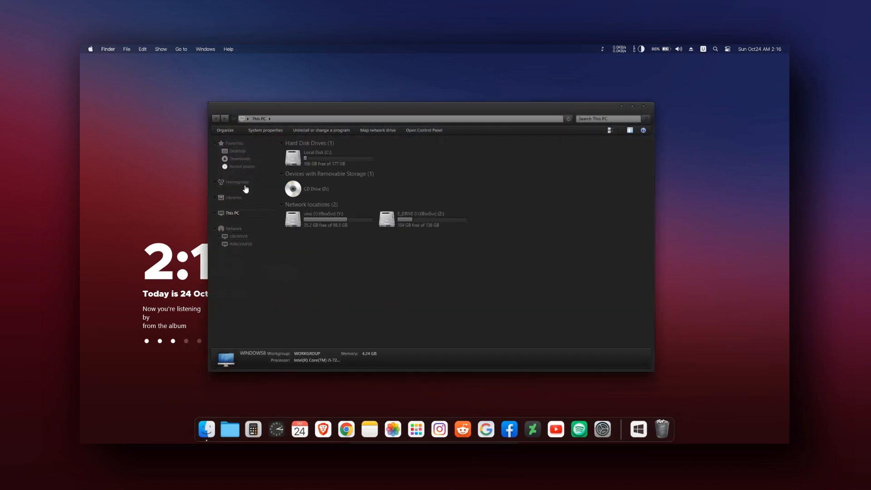
click(244, 145)
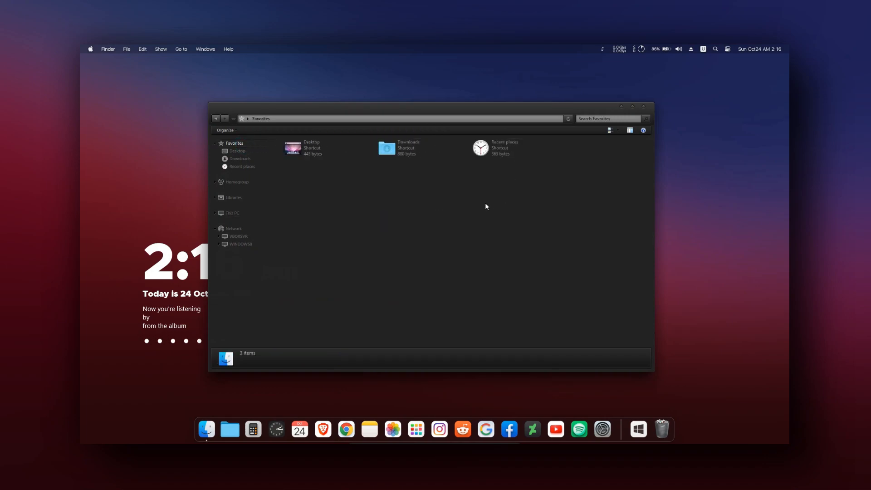
click(253, 201)
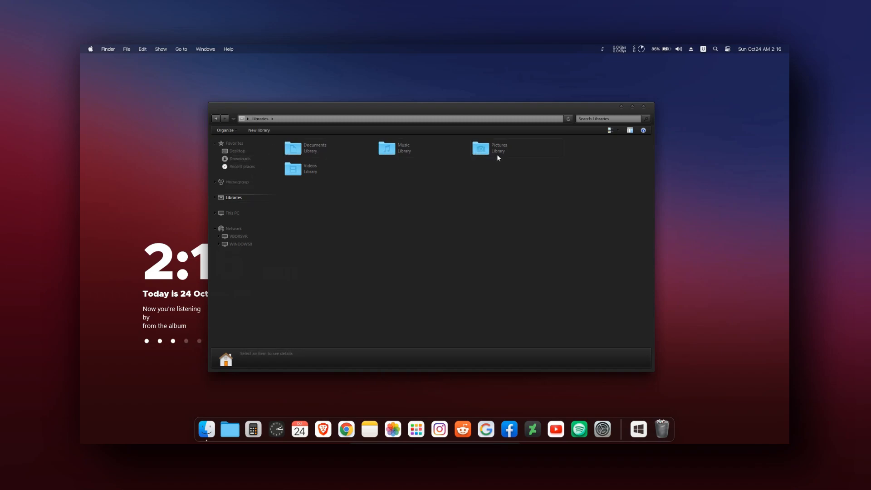
click(246, 215)
click(313, 163)
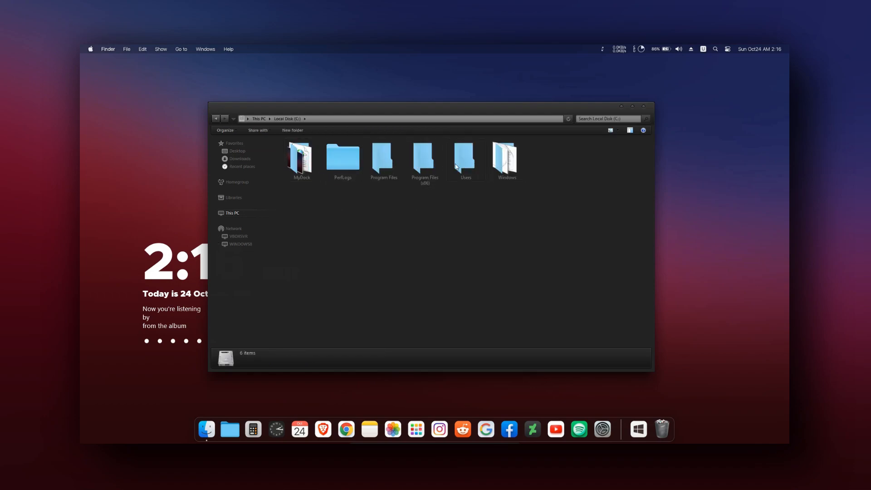
key(alt+Left)
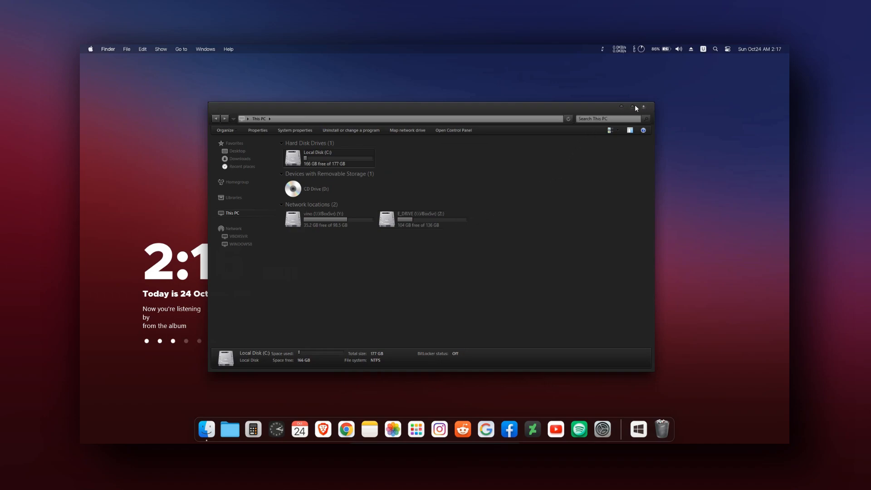
click(622, 107)
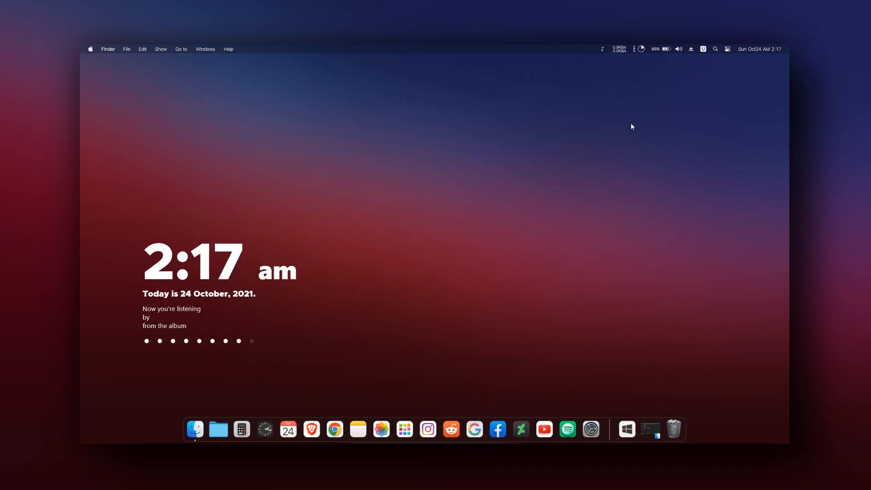
Preview the dock's Windows item and the C: folder stack, closing each one again.
click(631, 426)
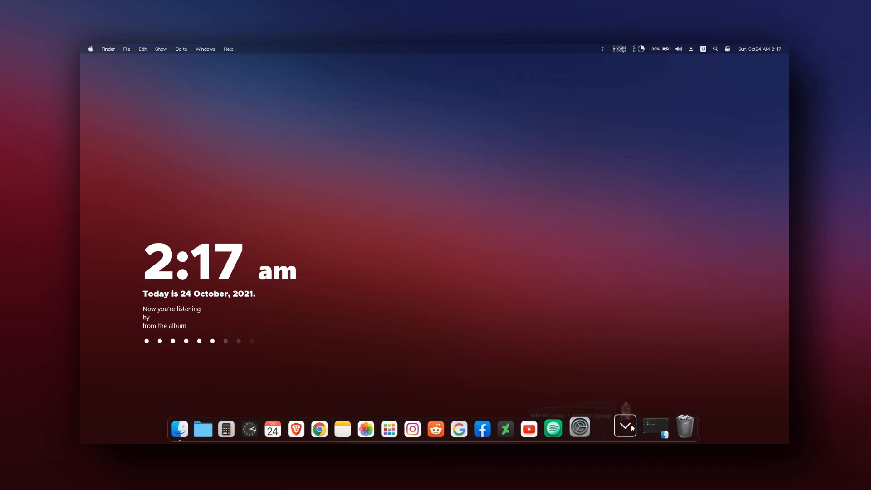
click(630, 424)
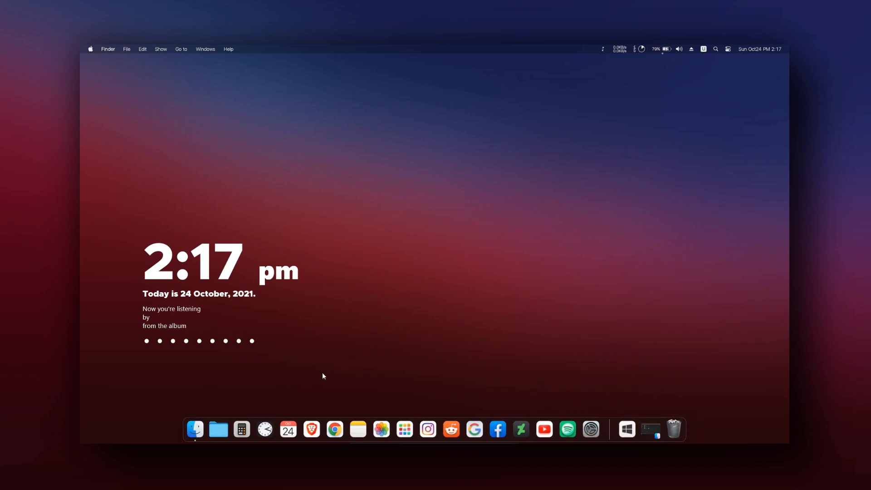
click(219, 429)
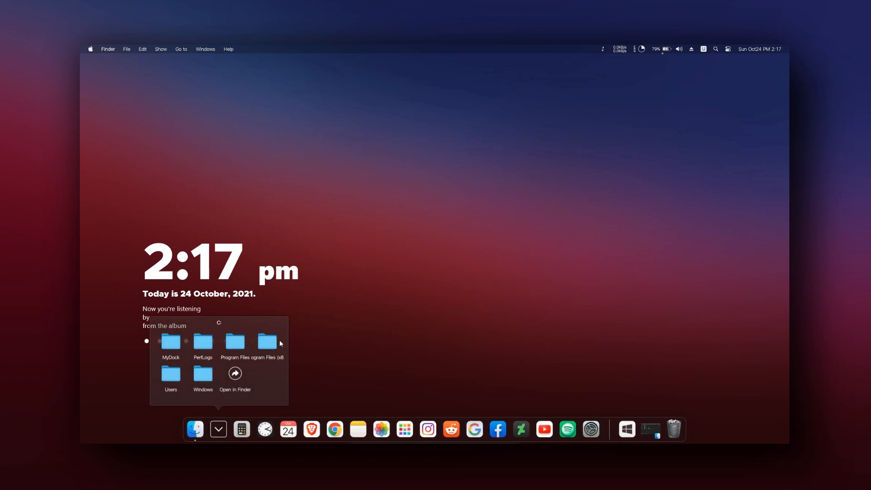
click(219, 429)
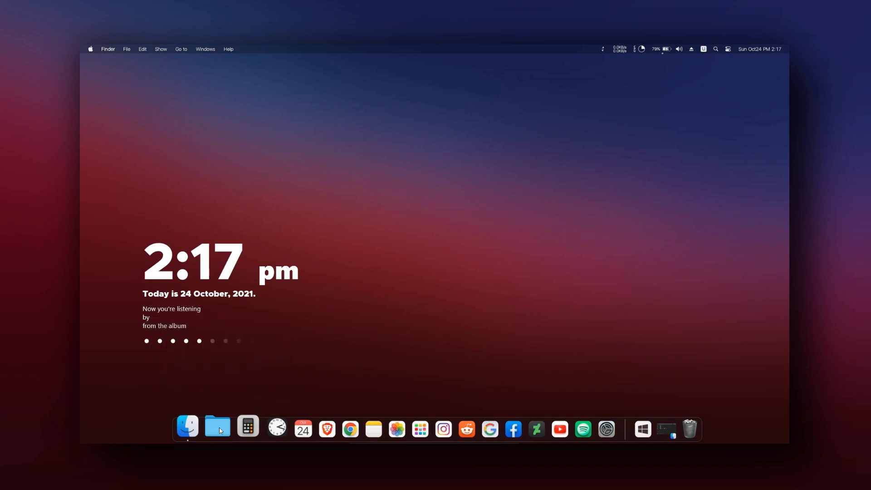
click(220, 429)
click(219, 430)
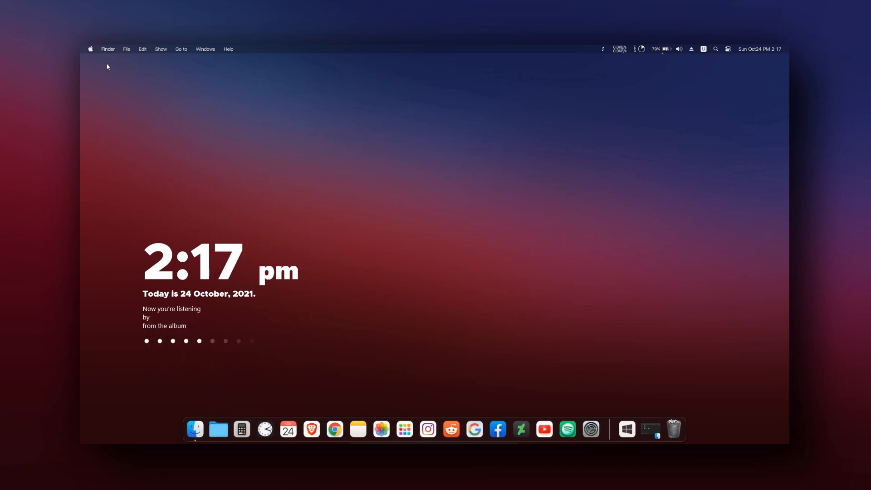
View the entries of the Apple and Finder menus and close them.
click(91, 50)
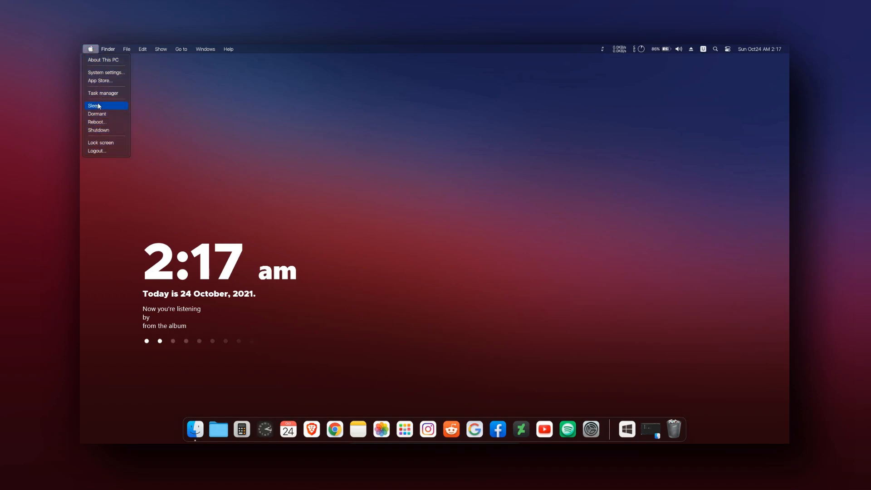
click(91, 51)
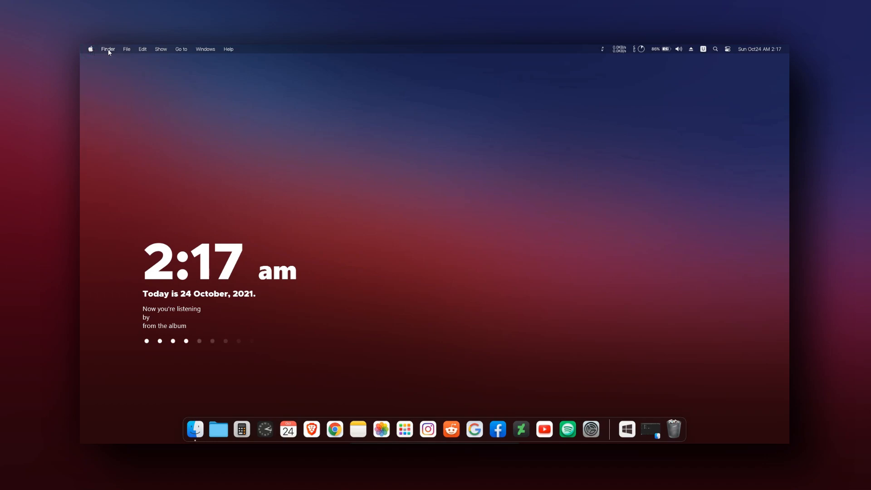
click(108, 50)
click(178, 68)
Lower the system sound volume to 51 and close the sound controls.
click(679, 50)
drag(743, 76, 728, 74)
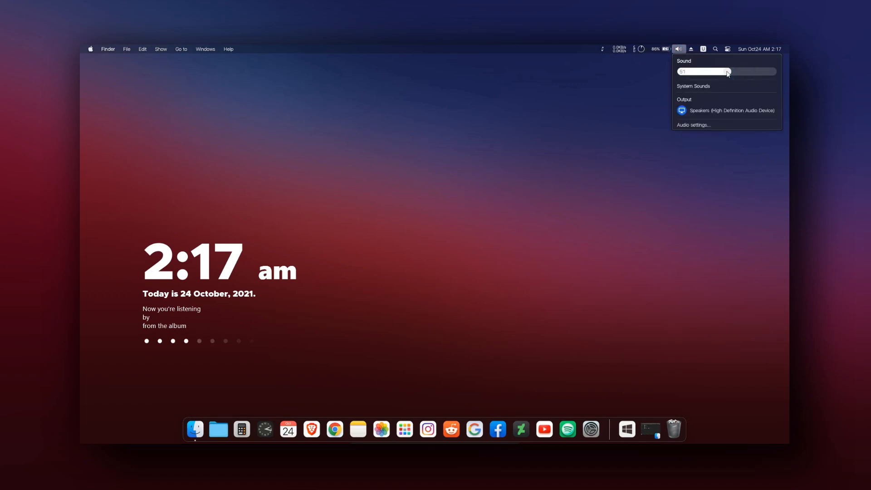
click(661, 78)
View the battery power plans and the hidden notification-area apps.
click(666, 51)
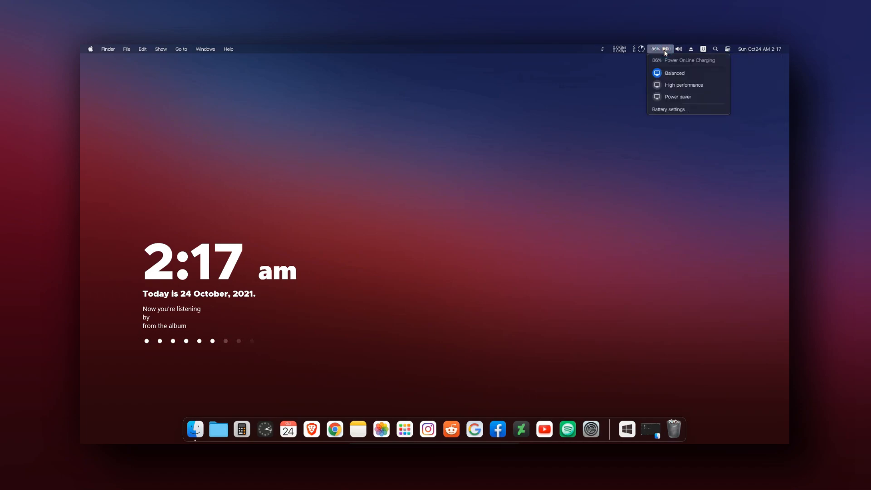
click(672, 84)
click(691, 49)
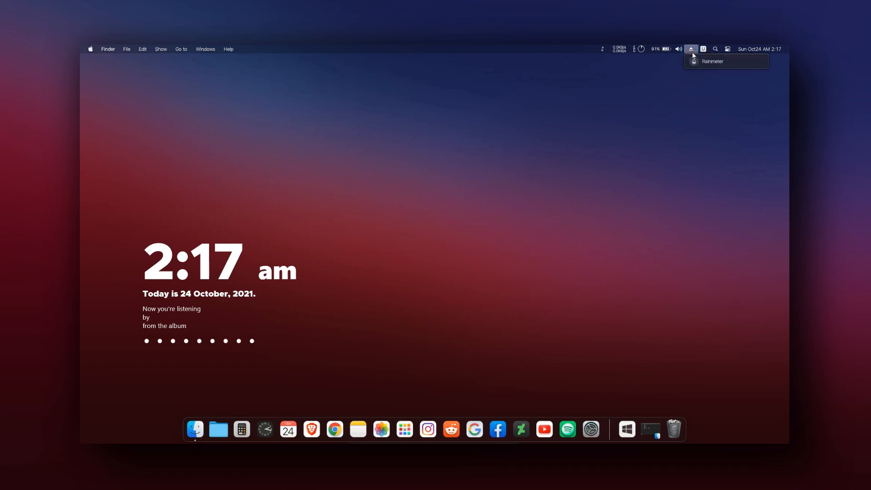
click(772, 78)
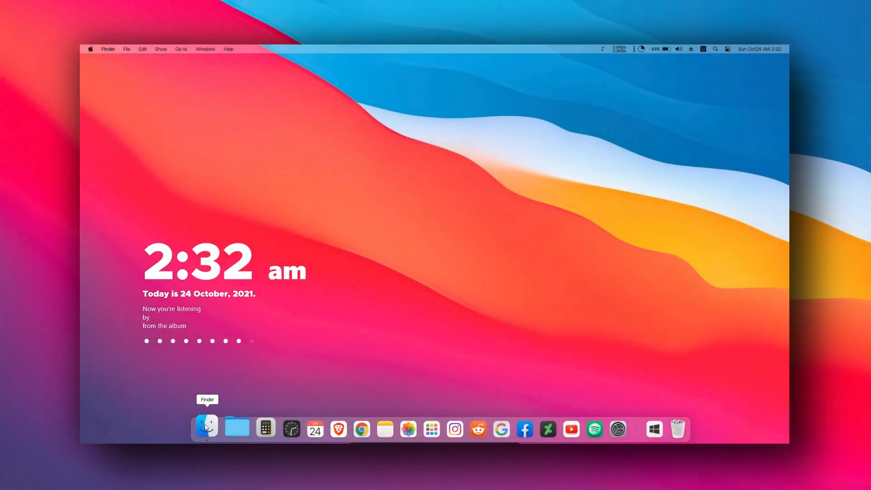
Look through Favorites, Libraries, This PC and Local Disk (C:) in the light-themed Finder, then dismiss the window.
click(206, 427)
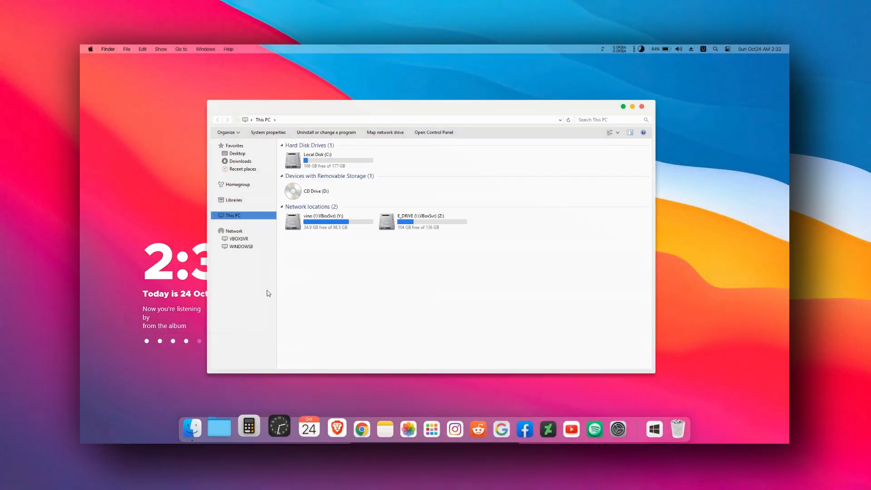
click(241, 147)
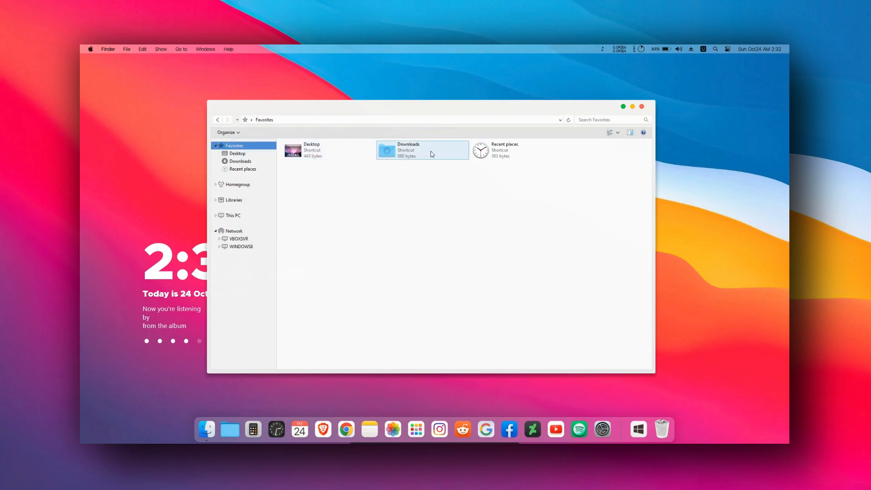
click(249, 200)
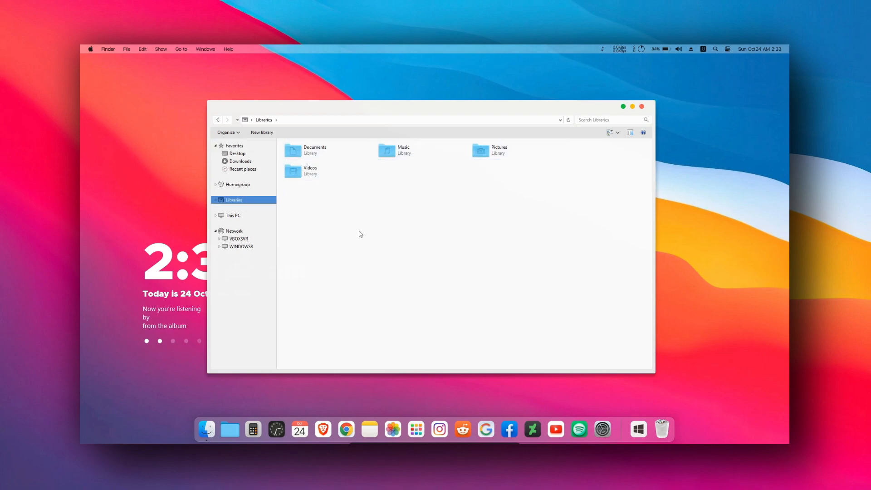
click(245, 216)
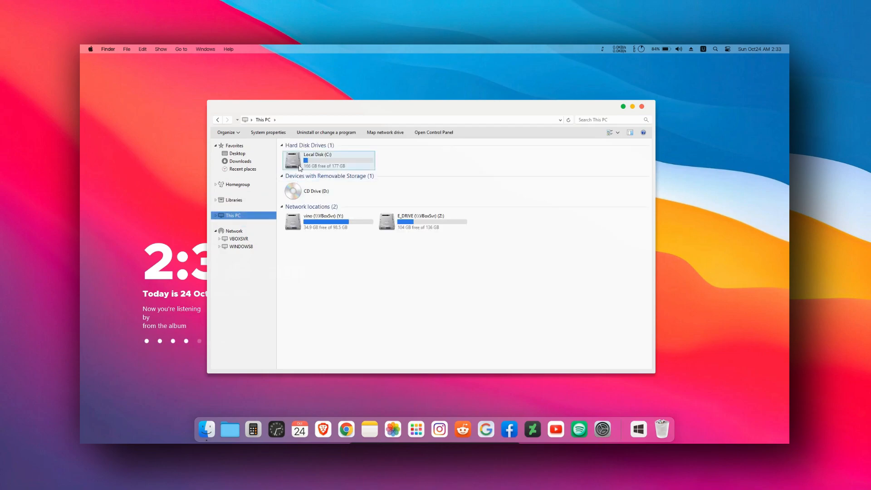
double_click(334, 167)
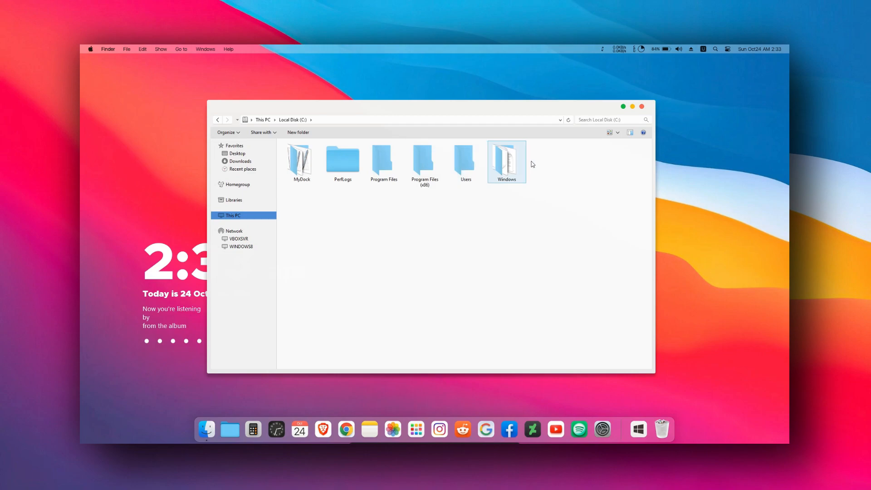
click(624, 107)
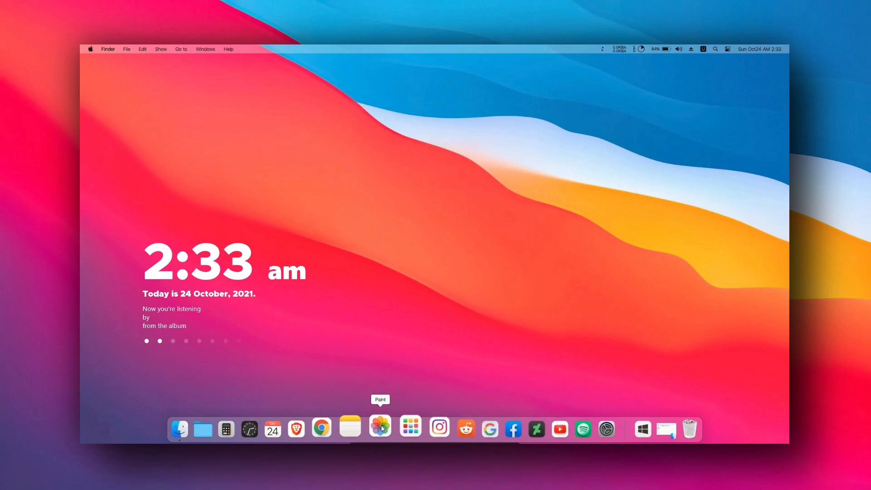
Browse the Launchpad pages under the light theme and return to the desktop.
click(403, 427)
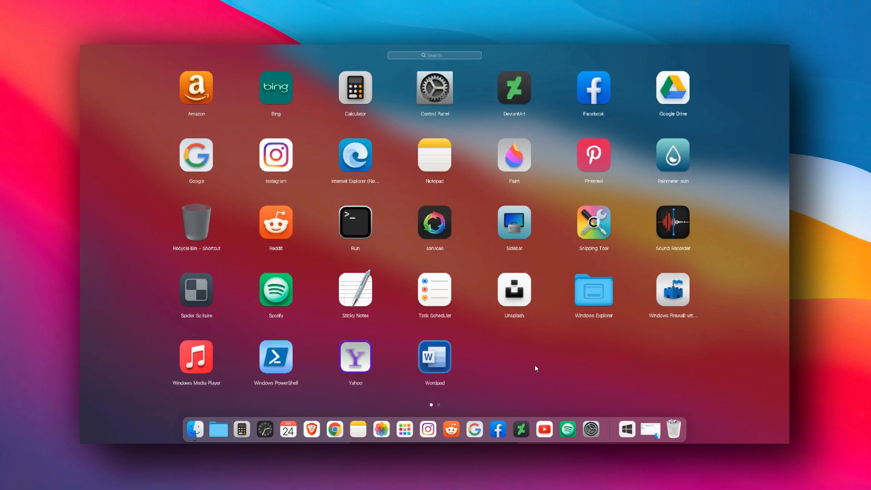
drag(526, 363, 148, 364)
drag(124, 338, 515, 330)
click(402, 426)
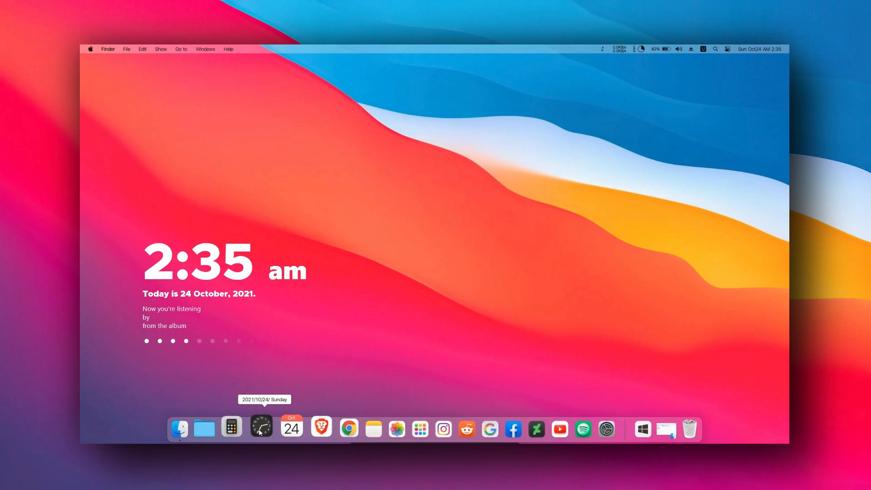
mouse_move(198, 429)
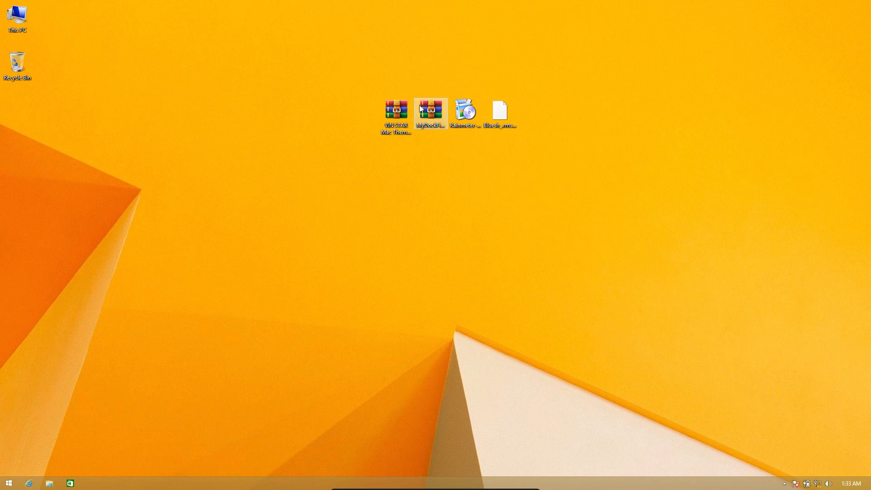
Extract the VIN STAR Mac Theme For Windows 8 & 8.1 archive into its own folder on the desktop.
right_click(381, 99)
click(420, 129)
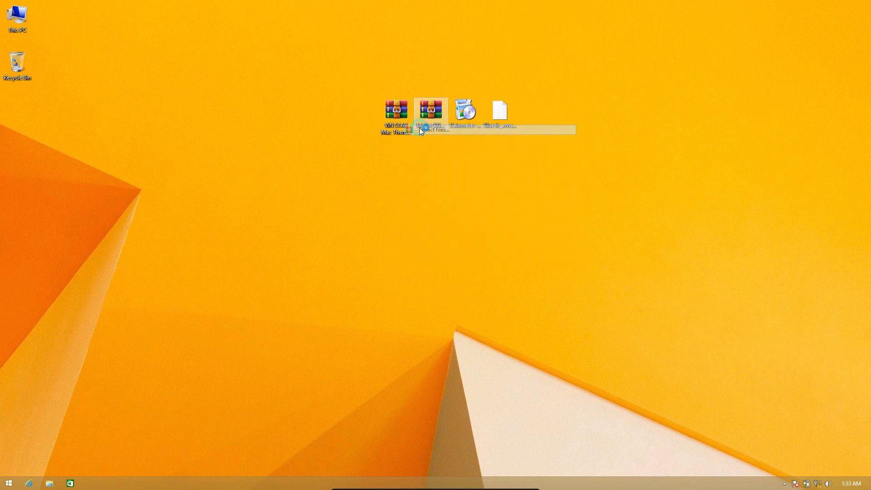
click(459, 340)
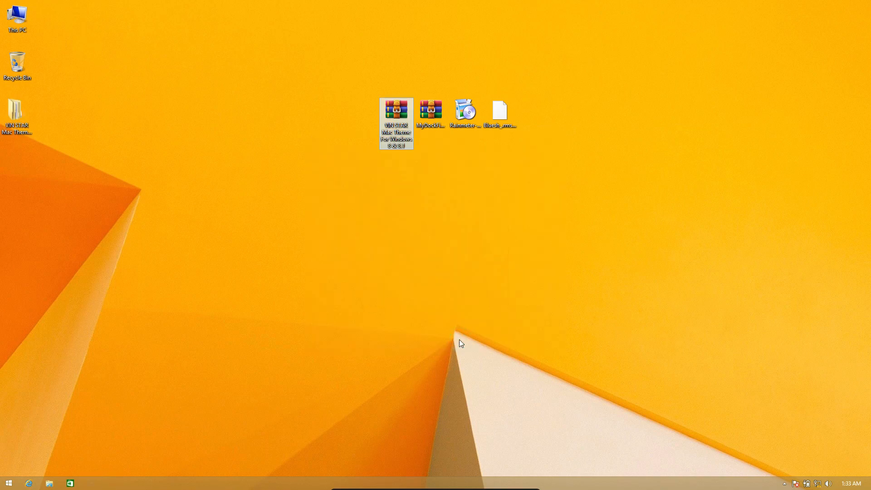
Open the inner VIN STAR Mac Theme For Windows 8 & 8.1 folder and launch UltraUXThemePatcher_4.2.1.
double_click(29, 119)
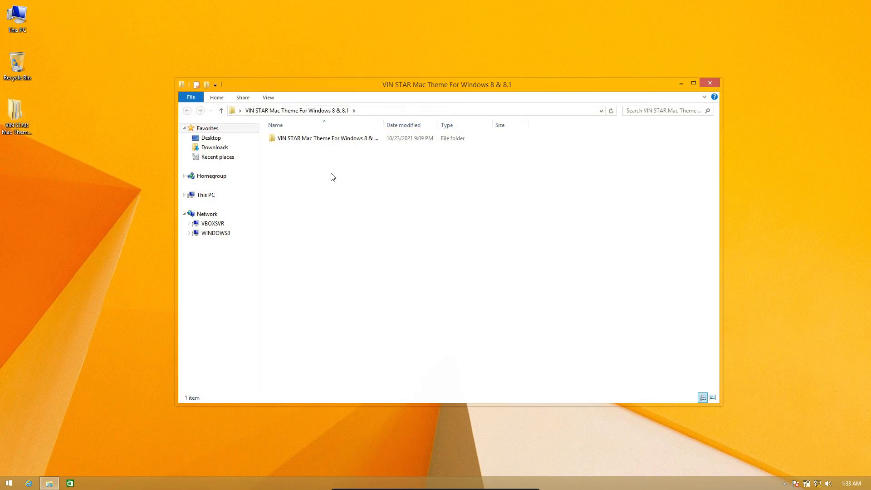
double_click(324, 140)
click(315, 188)
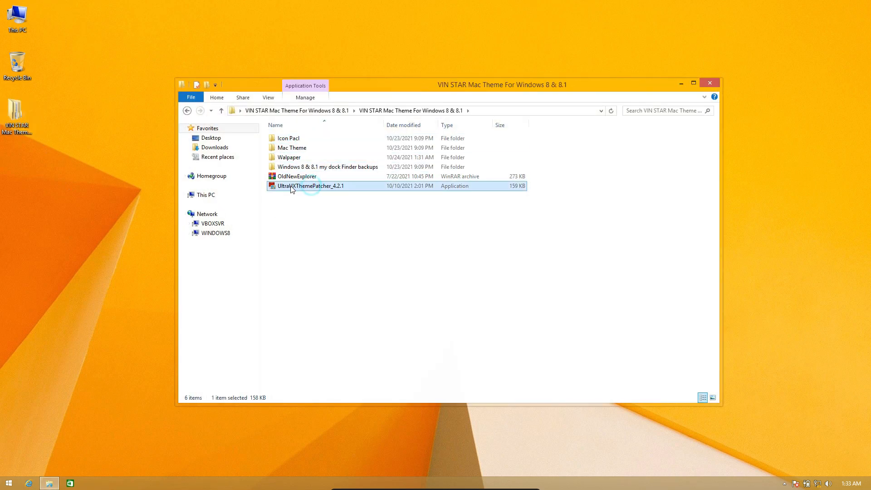
double_click(350, 188)
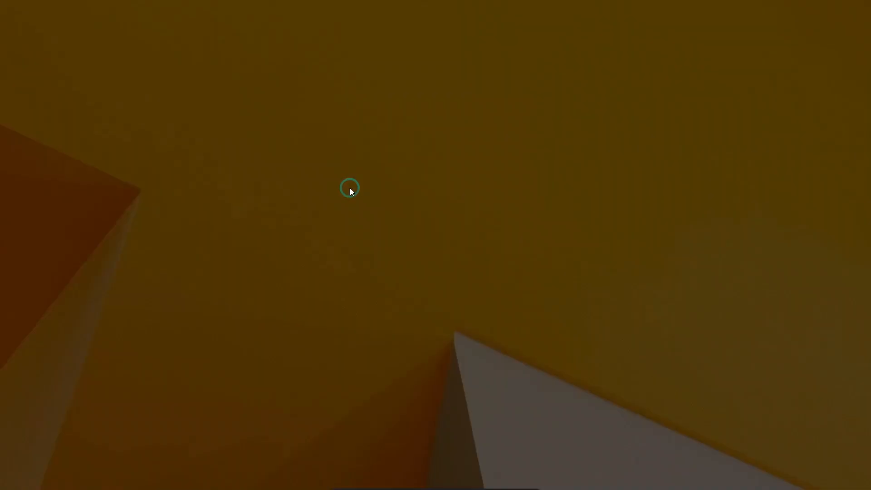
Allow UltraUXThemePatcher to run, accept its license agreement, and review the patch status of Uxtheme, Themeui and Uxinit.
click(473, 259)
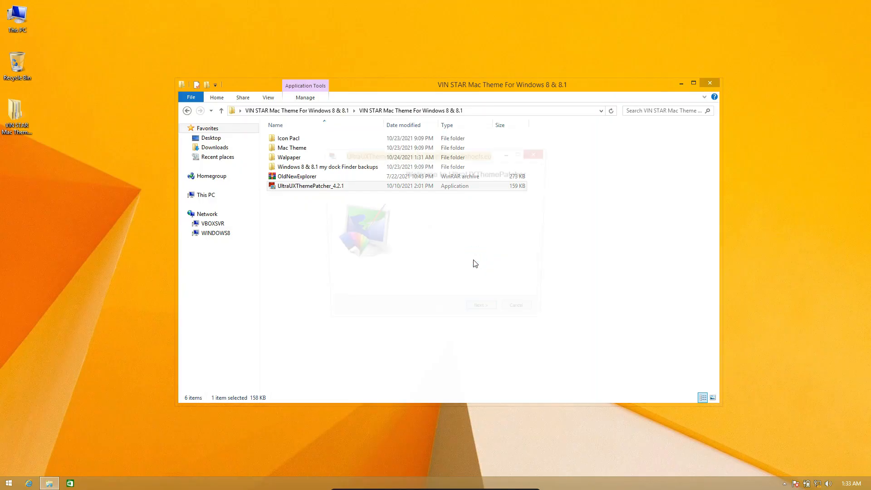
click(489, 315)
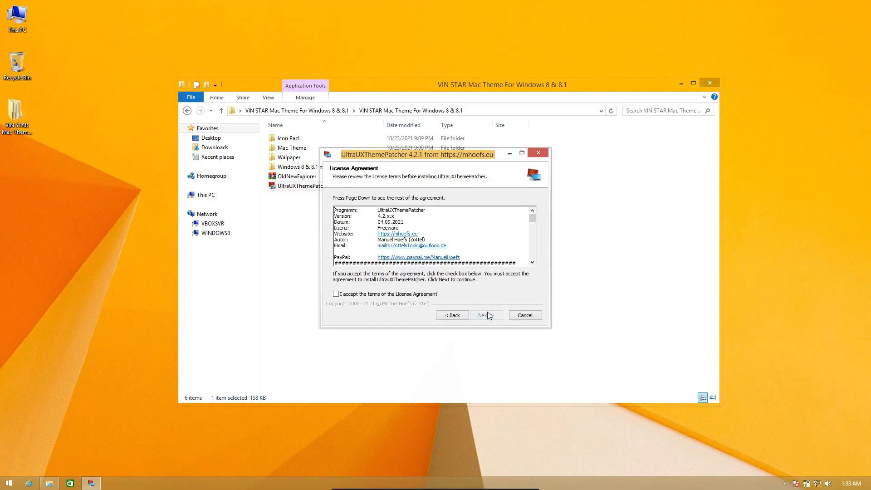
click(437, 295)
click(486, 315)
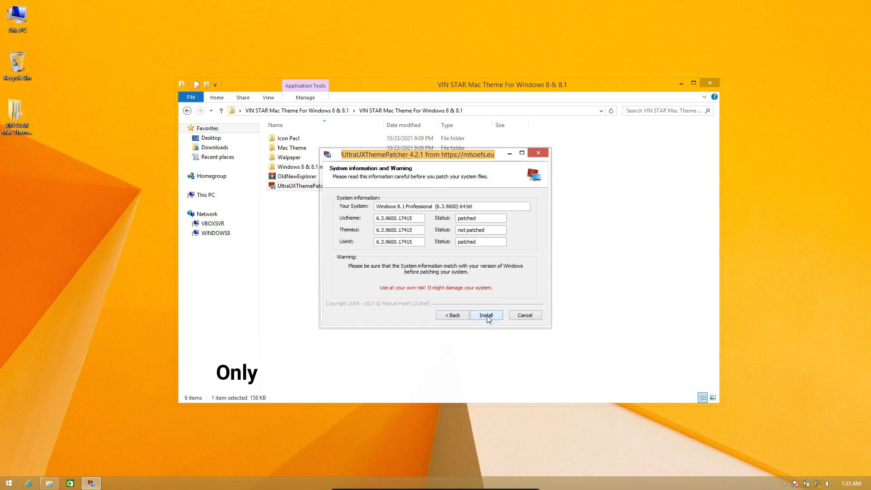
drag(493, 231, 468, 239)
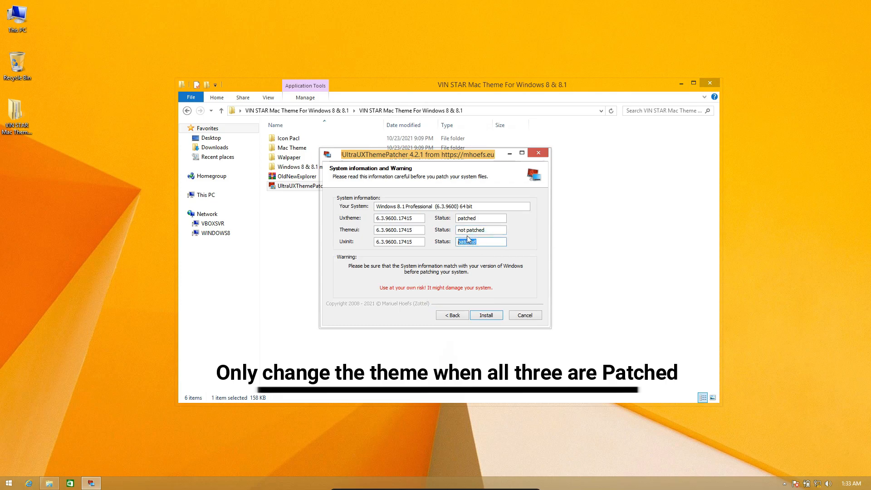
Install the UltraUXThemePatcher patch and finish the setup with the Reboot now option.
click(486, 315)
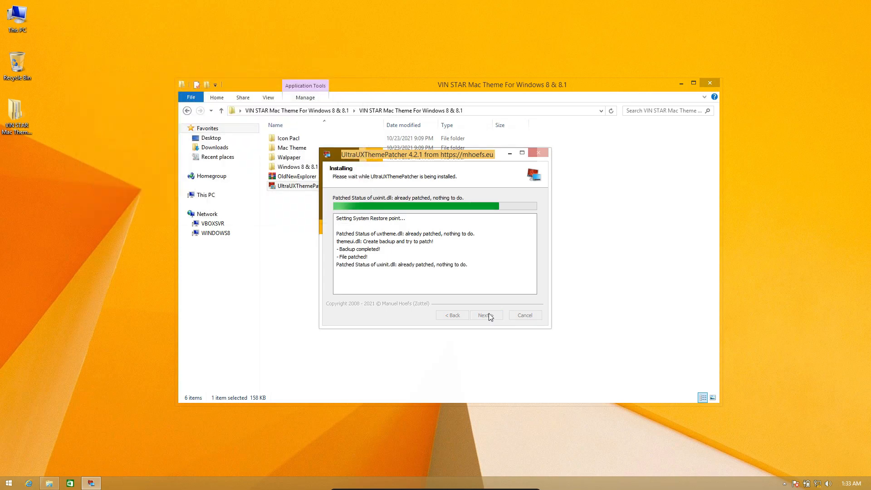
click(489, 314)
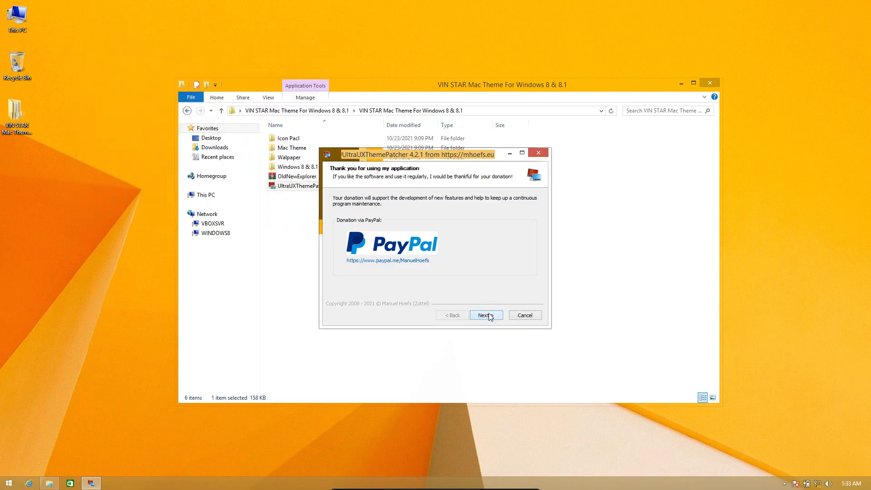
click(487, 315)
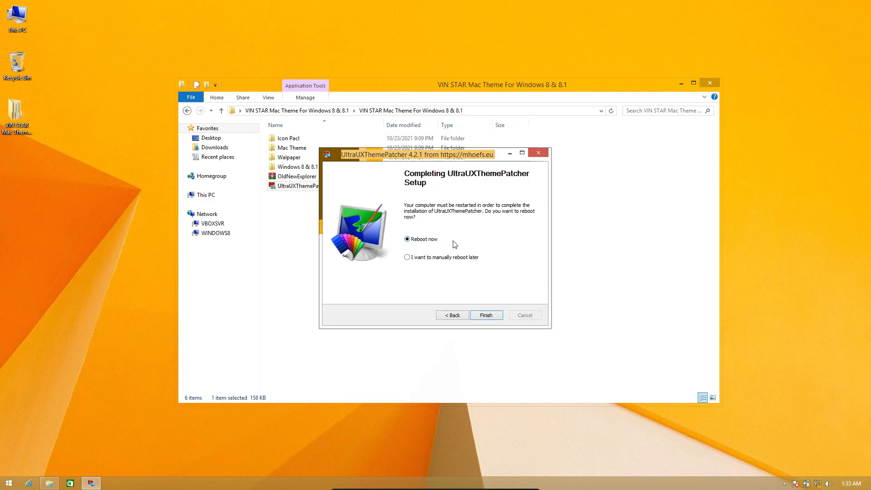
click(486, 315)
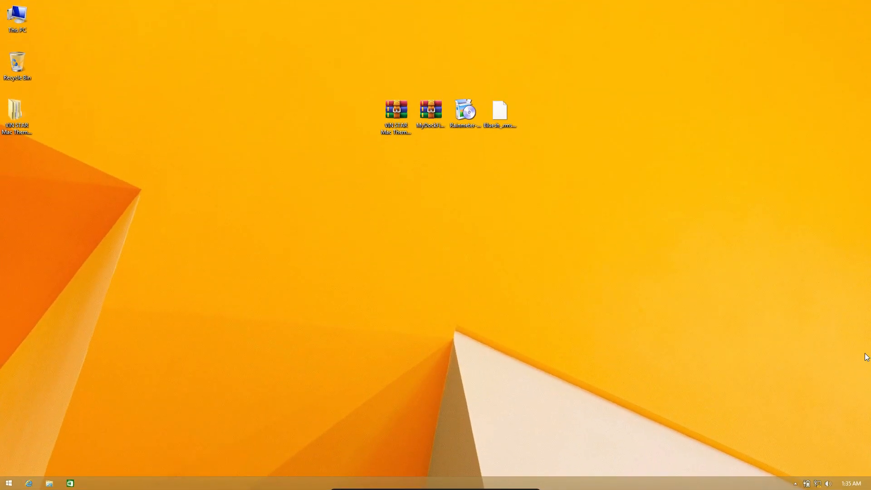
Reopen the inner VIN STAR Mac Theme For Windows 8 & 8.1 folder and run UltraUXThemePatcher_4.2.1 again, allowing it to make changes.
double_click(18, 113)
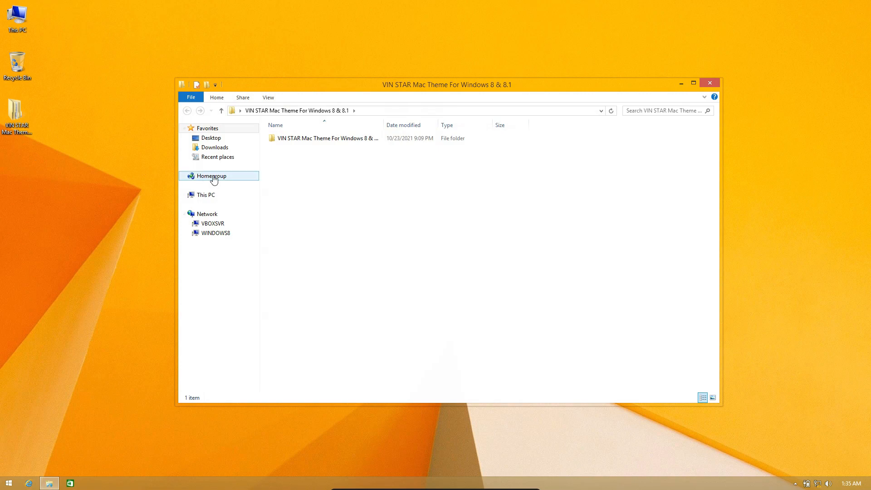
click(289, 140)
double_click(302, 140)
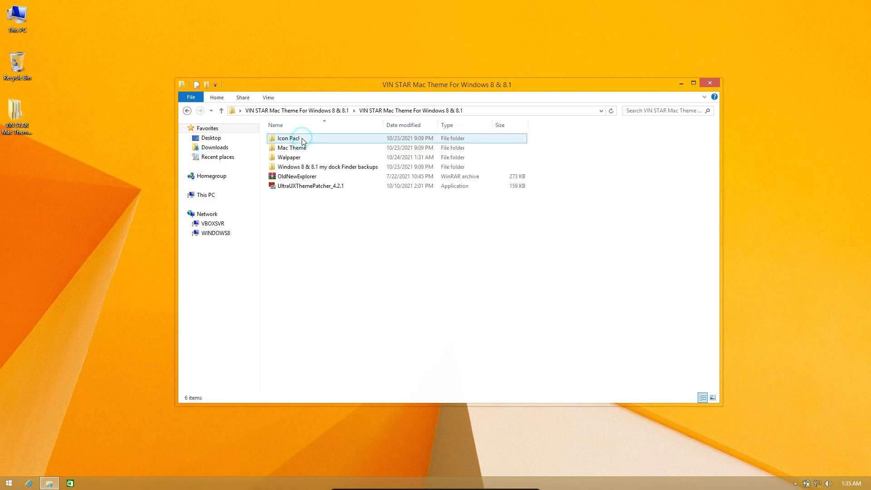
double_click(304, 187)
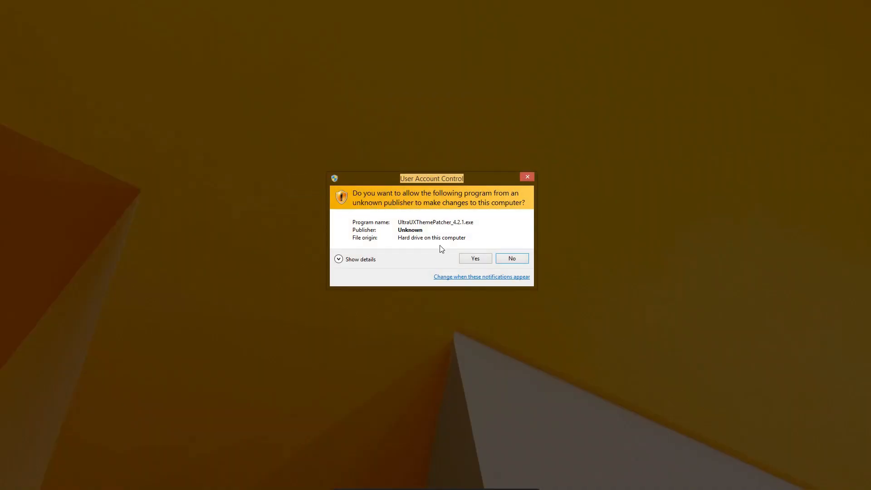
click(470, 261)
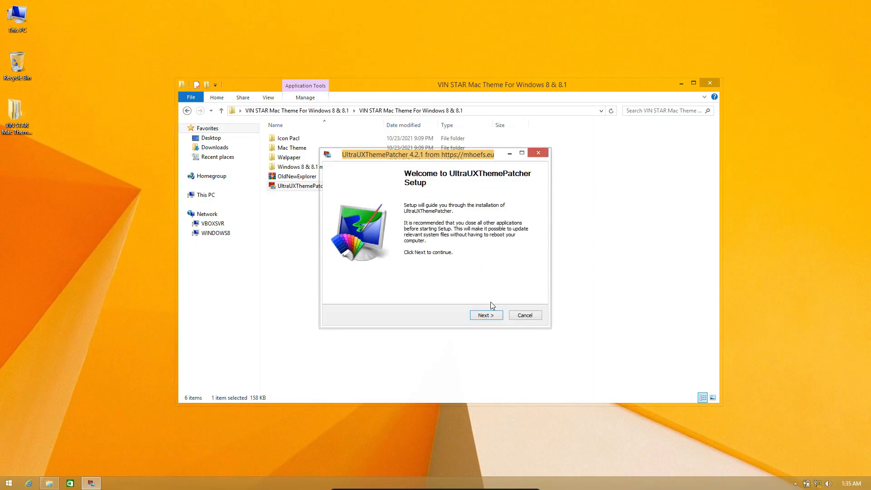
Accept the UltraUXThemePatcher license again and check the patch status of all three system files.
click(487, 315)
click(437, 295)
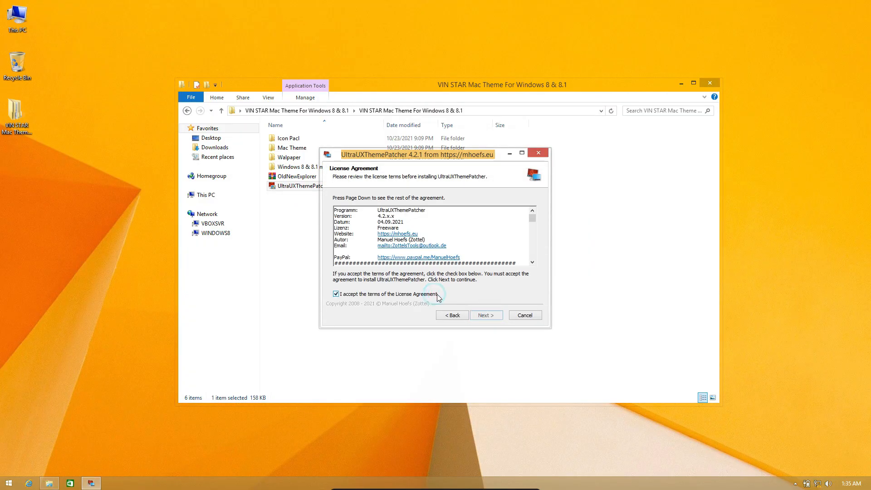
click(485, 316)
click(487, 317)
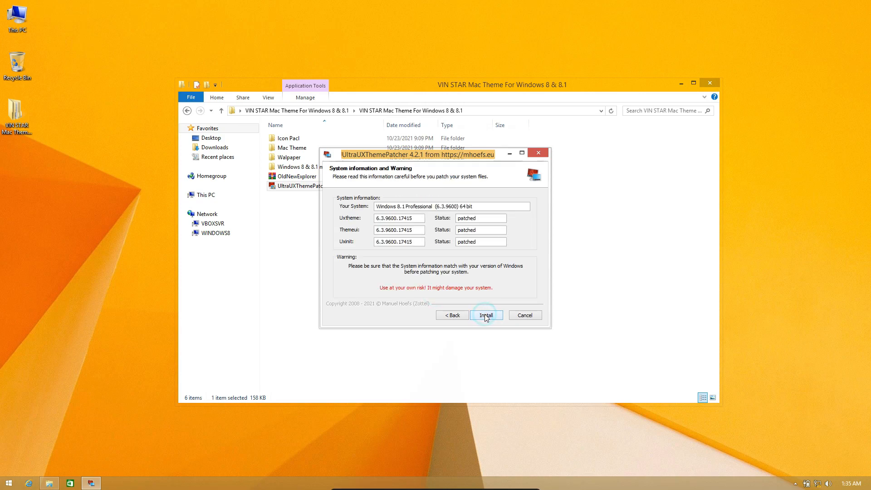
drag(483, 232, 453, 233)
click(489, 245)
Run the patch installation again and complete the UltraUXThemePatcher setup.
click(497, 315)
click(493, 315)
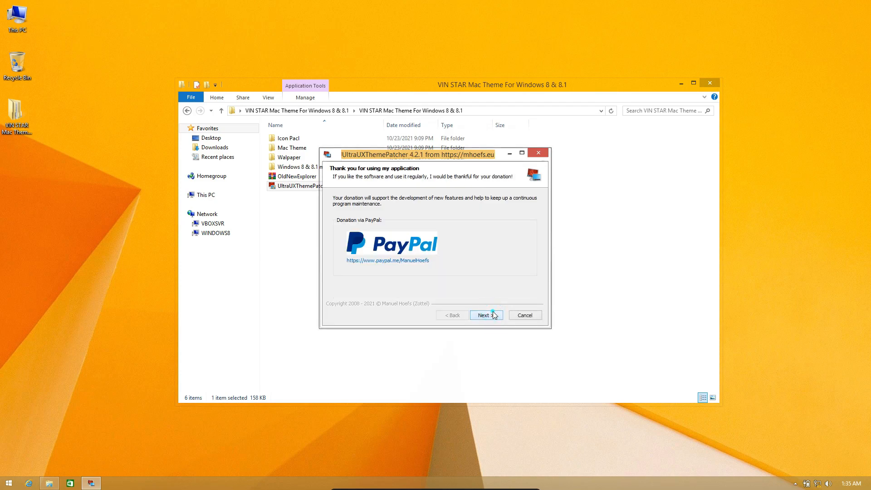
click(494, 315)
click(494, 315)
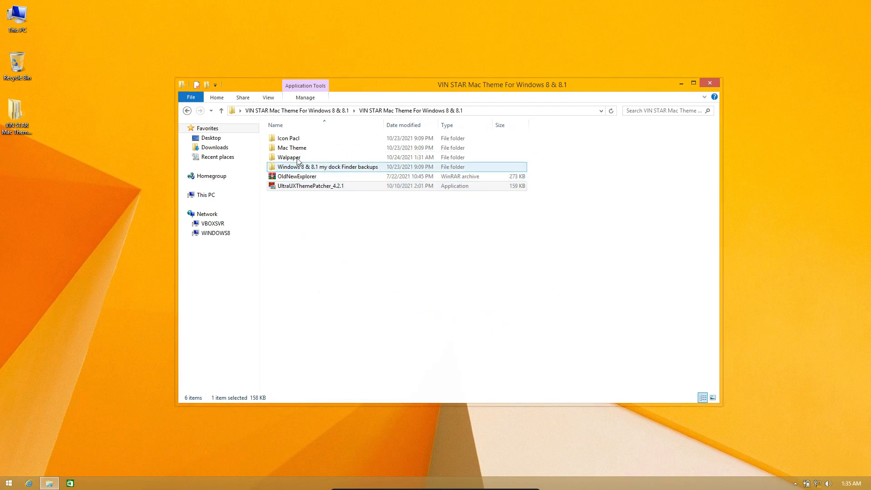
Cut the Placebo Black Market and summit folders and theme files from the Mac Theme folder.
click(287, 151)
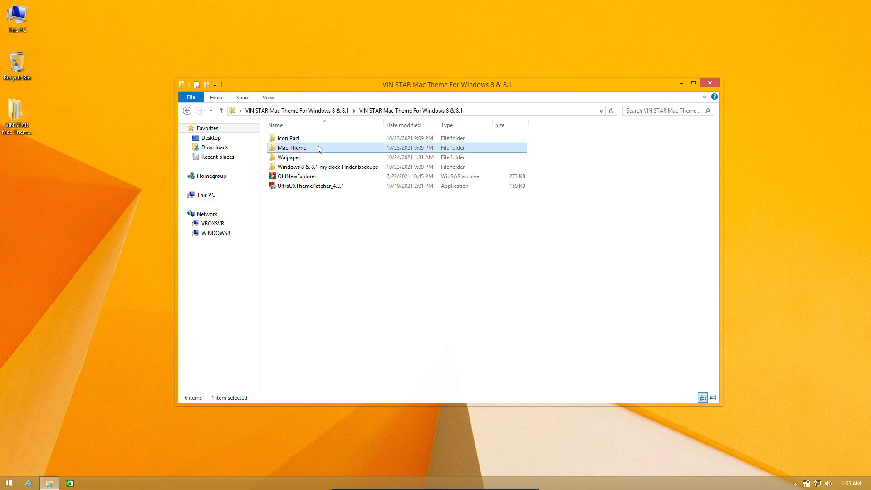
drag(306, 186, 326, 142)
right_click(326, 140)
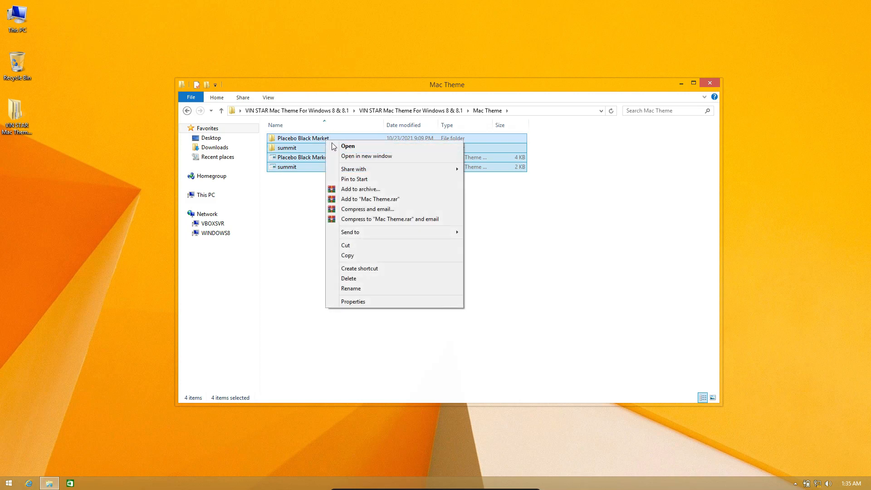
click(347, 245)
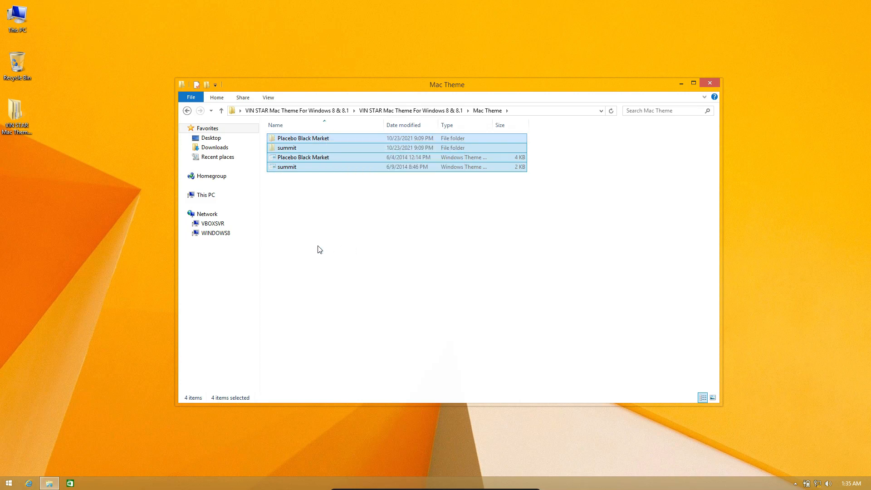
Go to the Themes folder under Local Disk (C:), Windows, Resources.
click(227, 194)
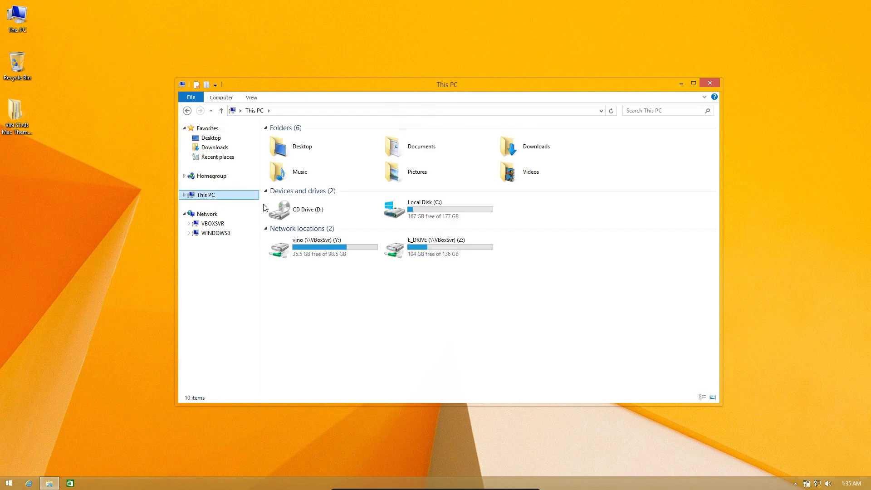
click(417, 202)
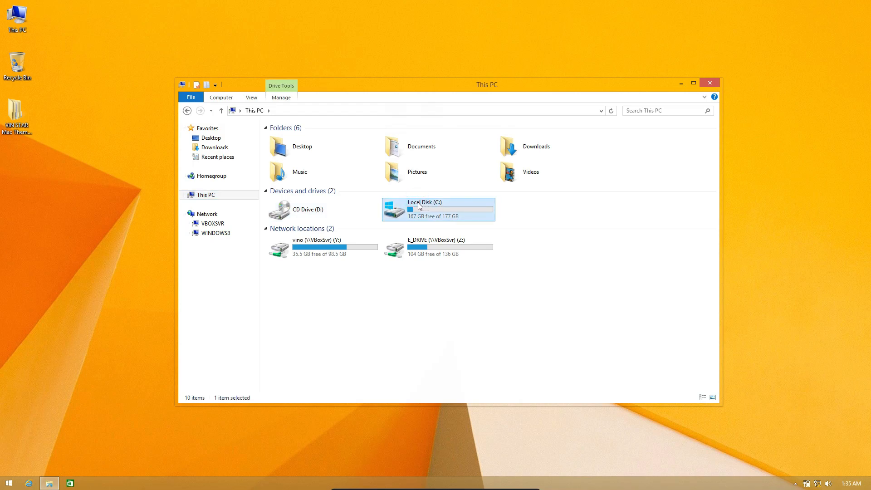
double_click(452, 210)
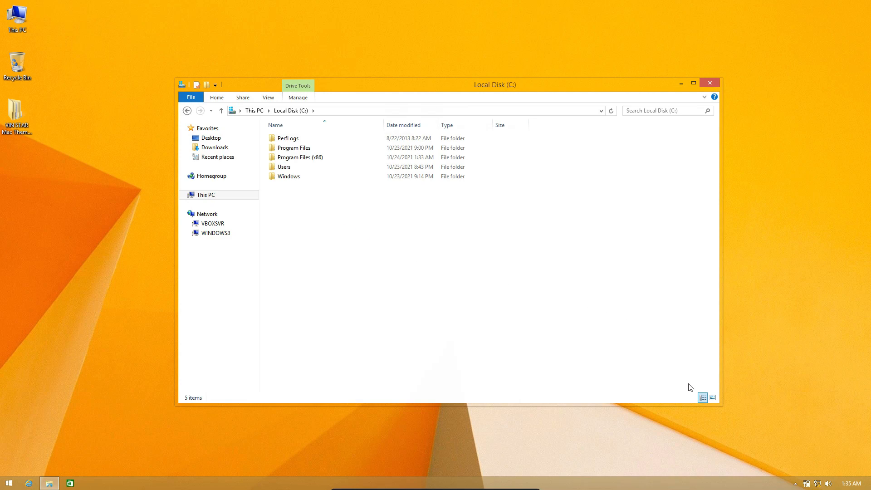
click(714, 398)
double_click(491, 154)
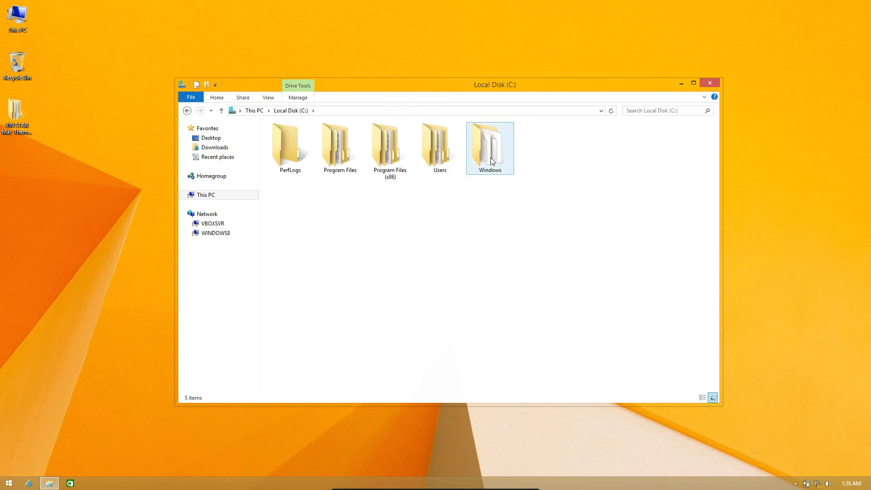
scroll(452, 282, down, 12)
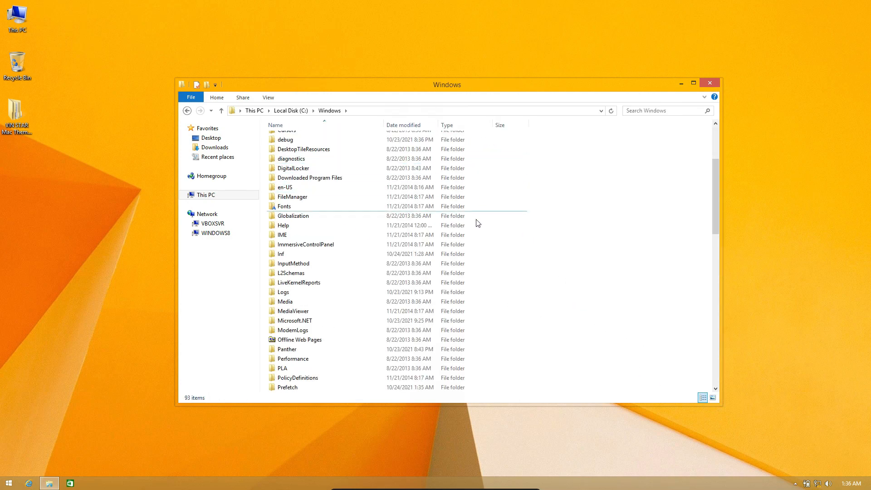
scroll(452, 282, up, 1)
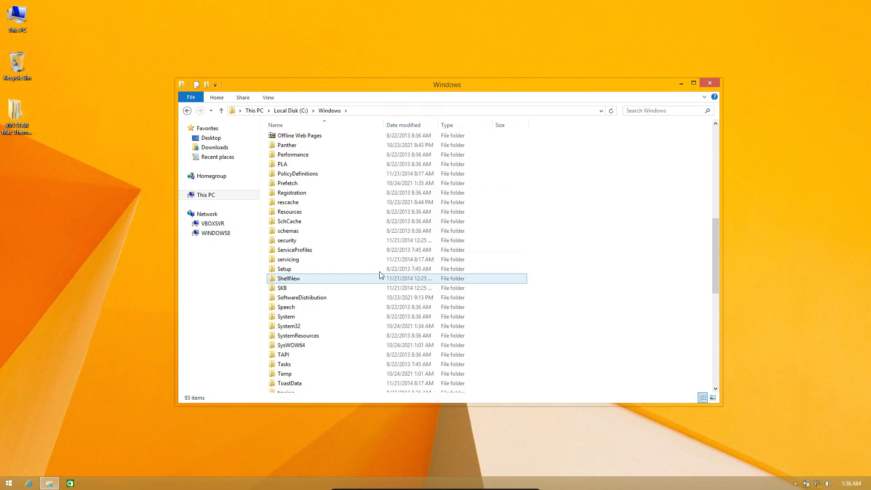
click(319, 214)
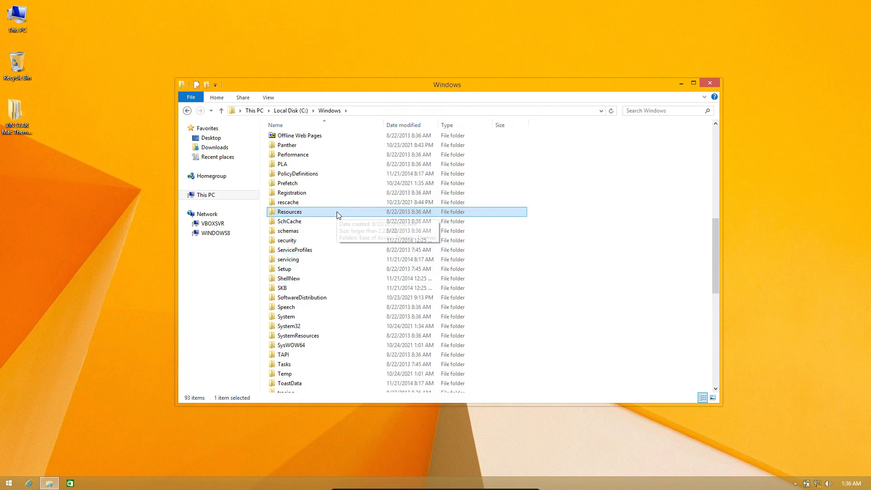
double_click(334, 213)
double_click(305, 148)
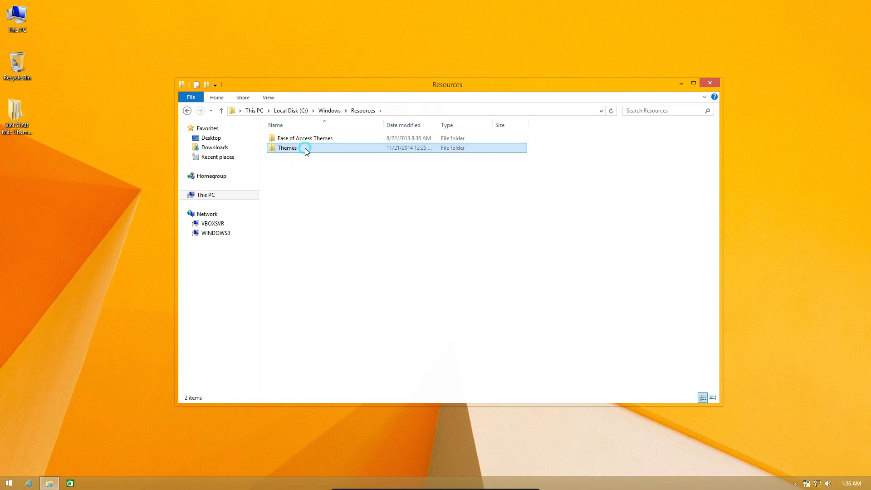
Paste the cut theme folders and files into Themes with administrator permission, and close the folder window.
mouse_move(405, 167)
mouse_down()
mouse_move(325, 185)
mouse_move(322, 195)
mouse_up()
click(322, 196)
right_click(322, 197)
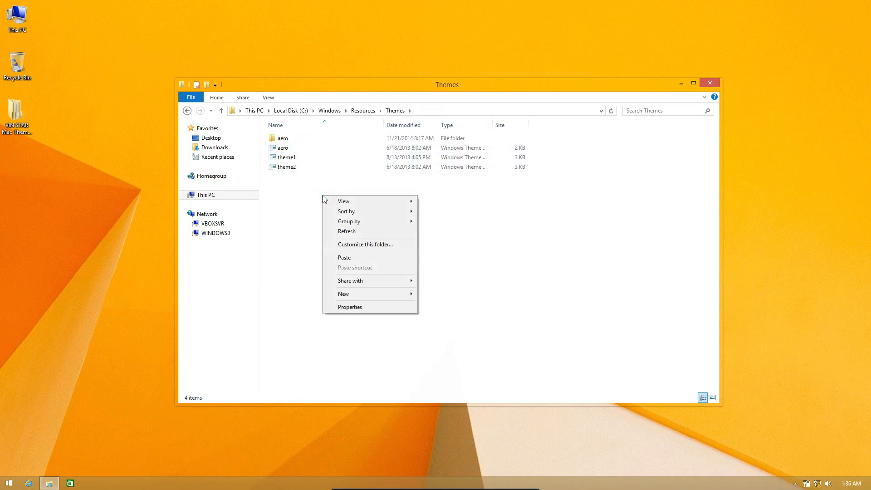
click(343, 261)
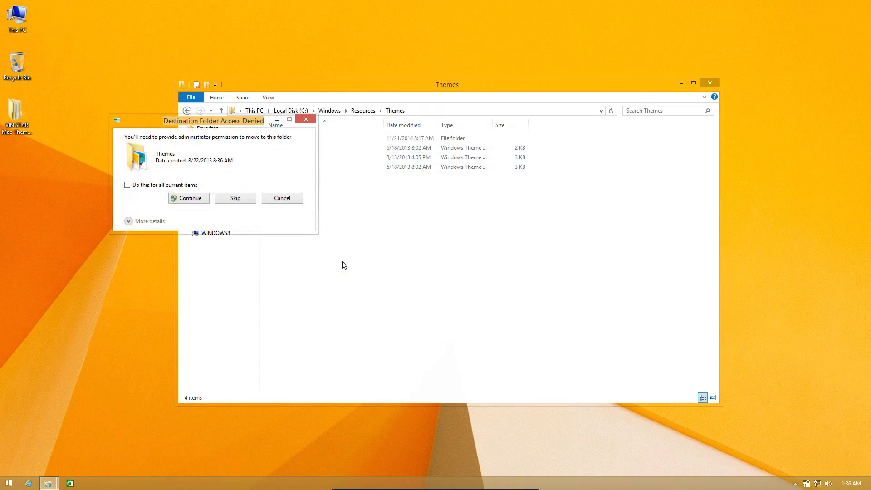
click(192, 198)
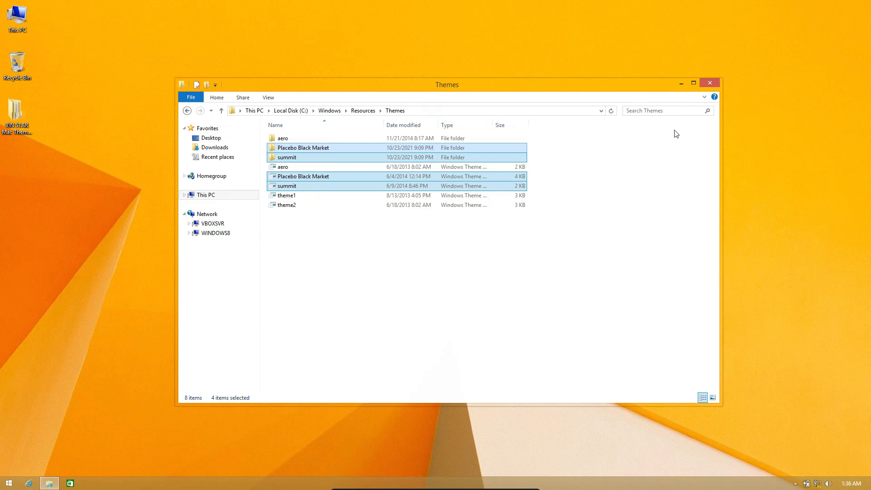
click(710, 84)
Open the desktop's Personalization settings and apply the installed Summit theme.
right_click(710, 83)
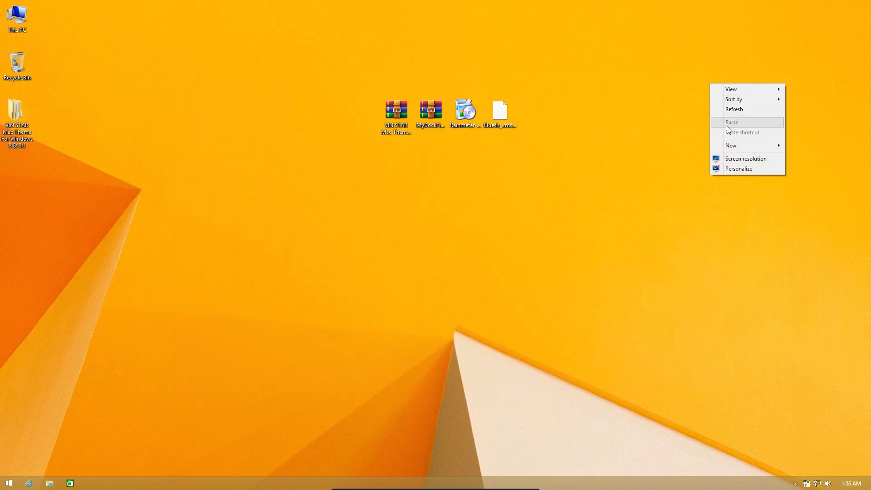
click(737, 168)
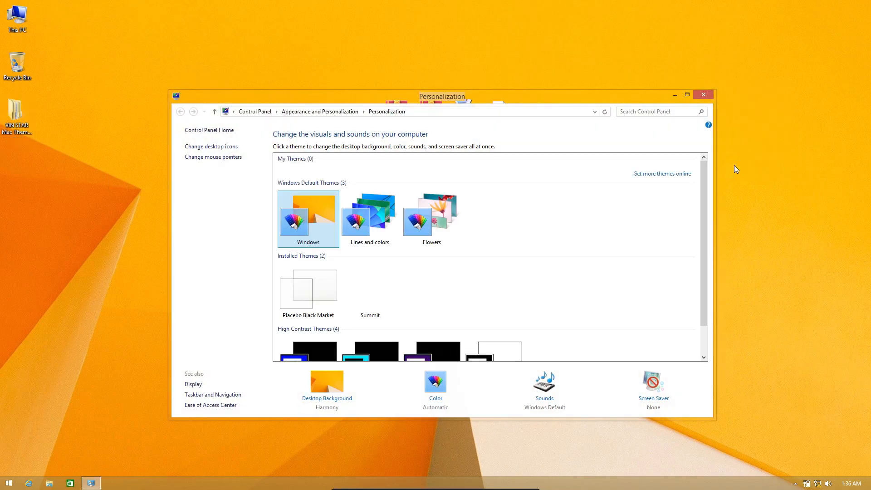
scroll(513, 244, down, 1)
click(386, 278)
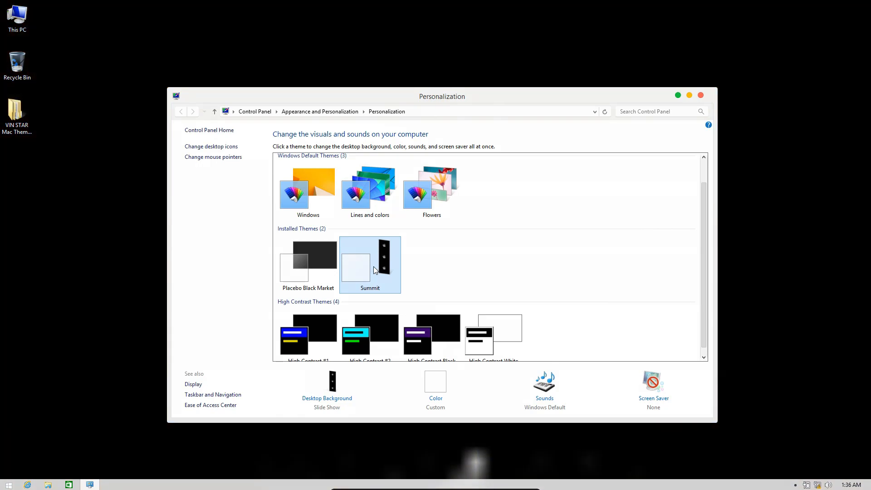
Open This PC to examine the Summit theme's window styling, and close it.
double_click(10, 25)
drag(448, 92, 435, 94)
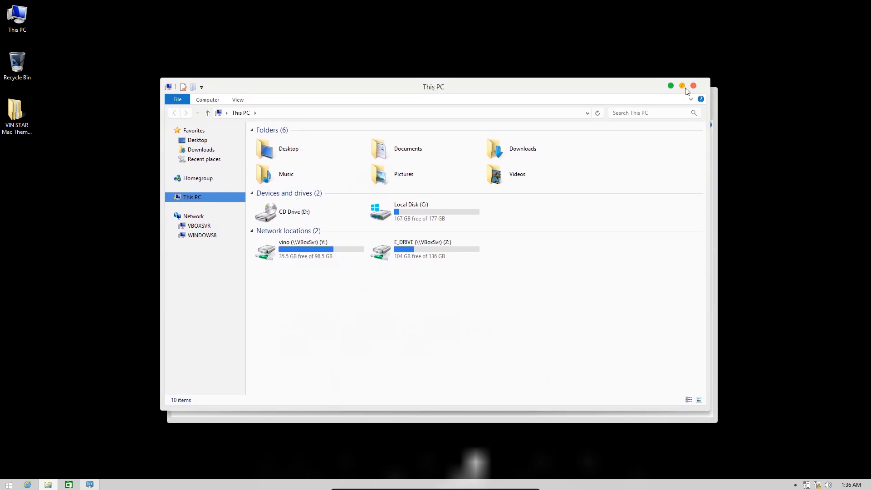
click(694, 86)
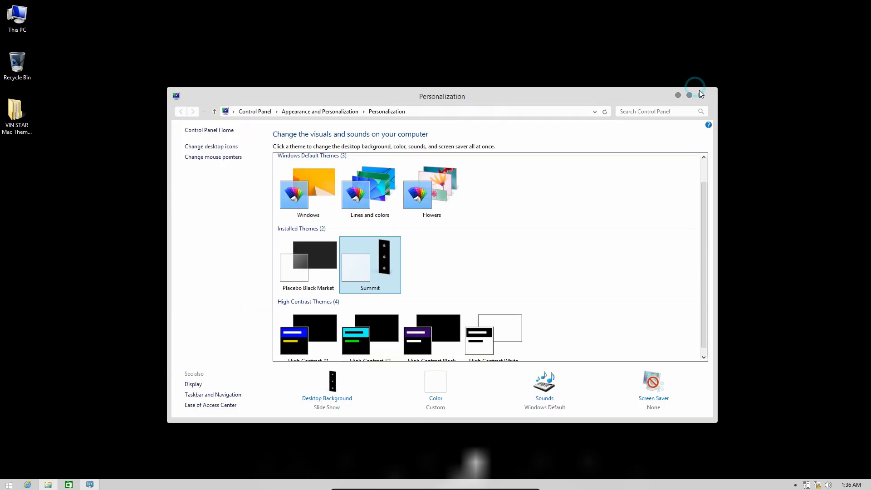
Apply the installed Placebo Black Market theme and close the Personalization window.
click(325, 266)
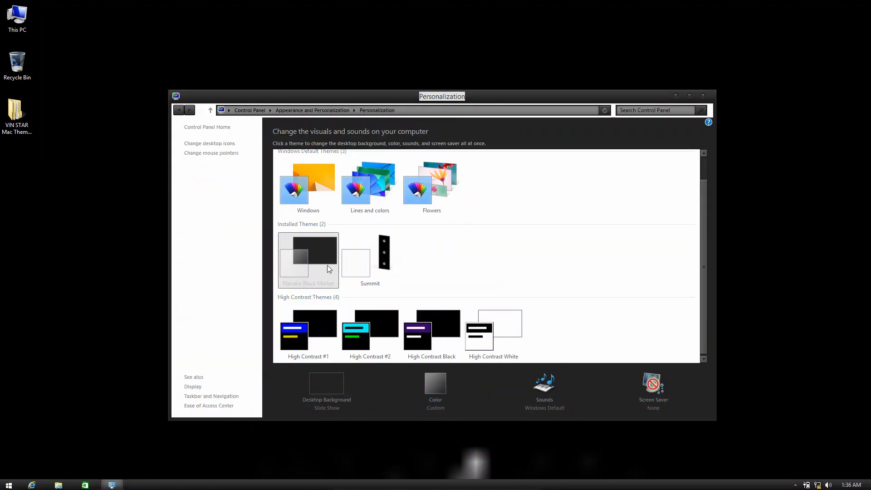
click(704, 94)
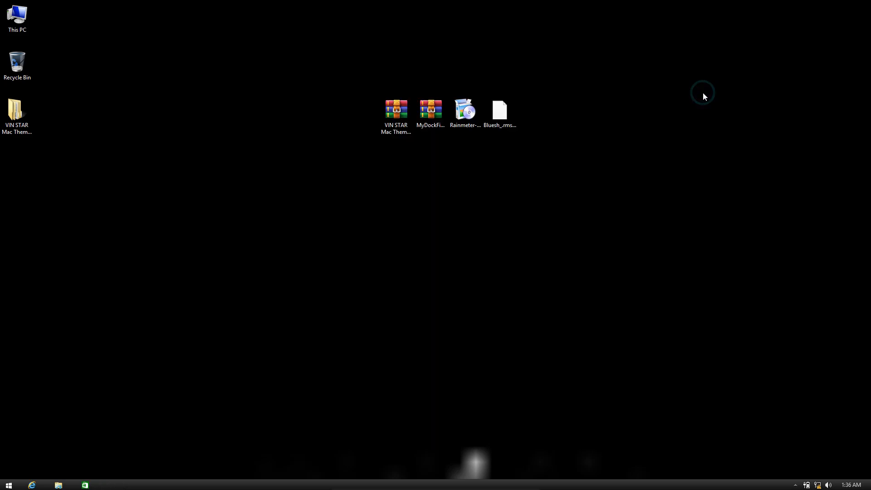
Set the big Sur blur dark picture from the theme package's Walpaper folder as the desktop background, and close the folder window.
double_click(15, 112)
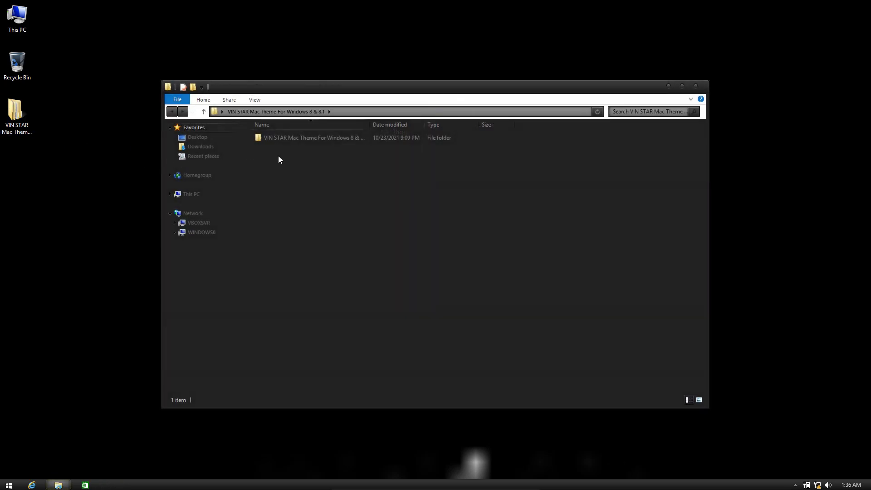
double_click(288, 138)
click(285, 158)
double_click(296, 159)
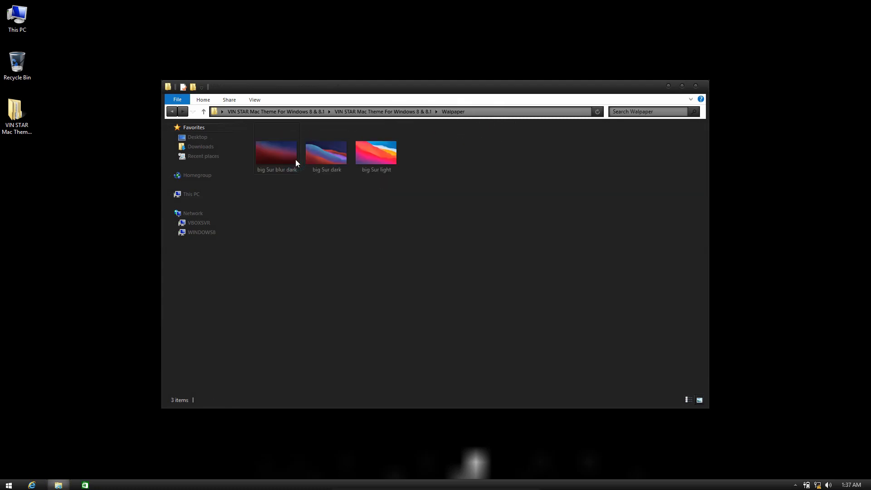
right_click(281, 159)
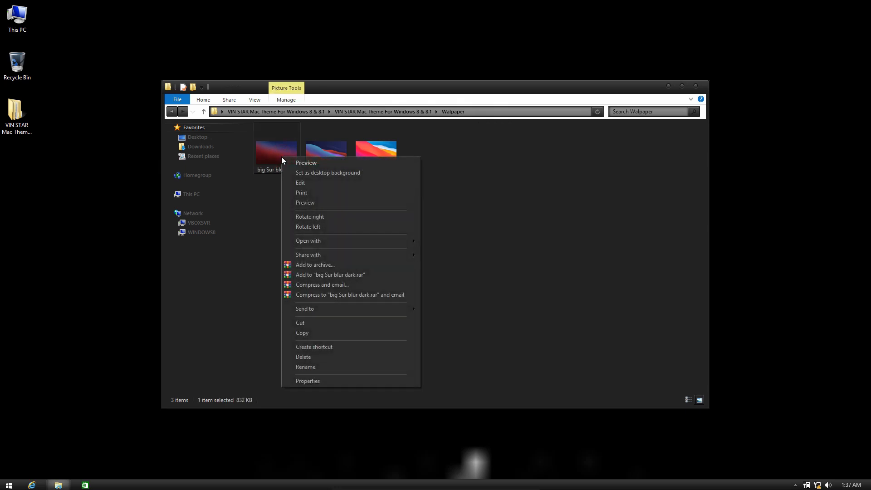
click(291, 171)
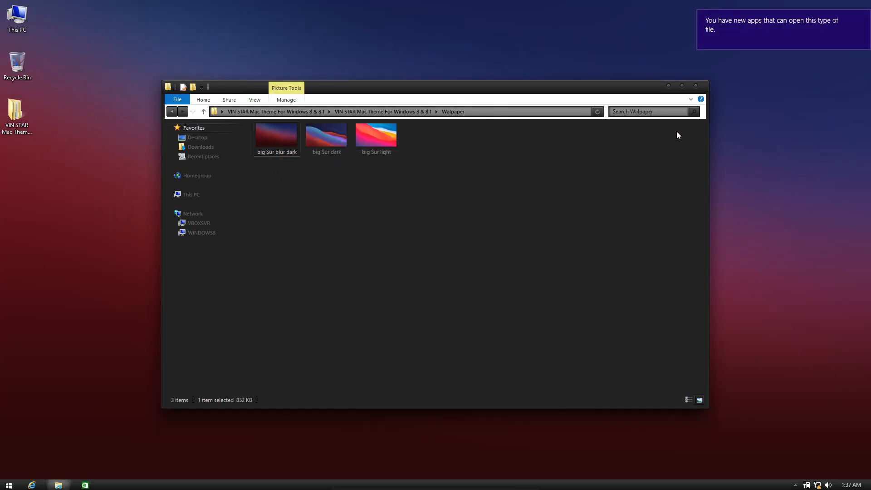
click(696, 87)
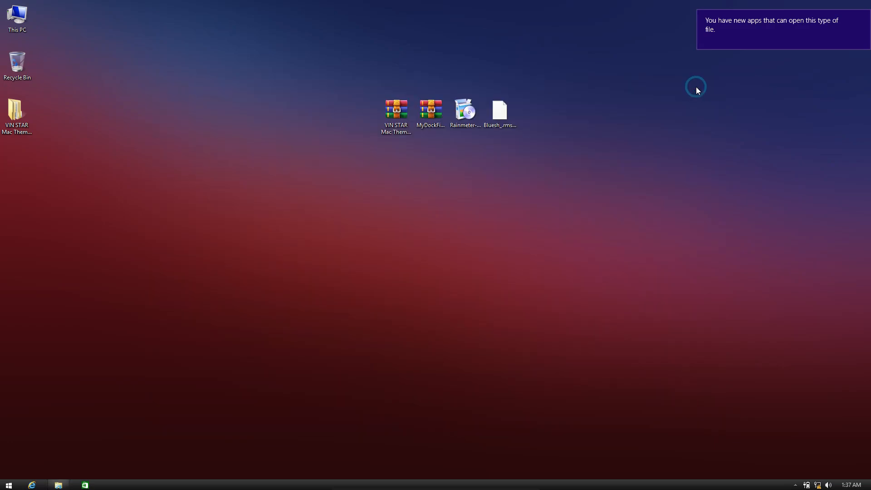
click(863, 18)
Extract the OldNewExplorer archive in the inner VIN STAR Mac theme folder to its own OldNewExplorer folder.
double_click(23, 115)
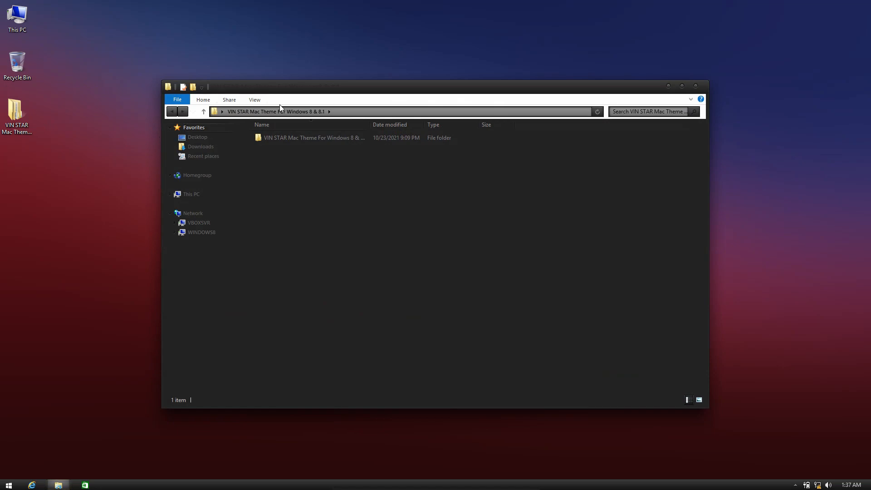
double_click(291, 139)
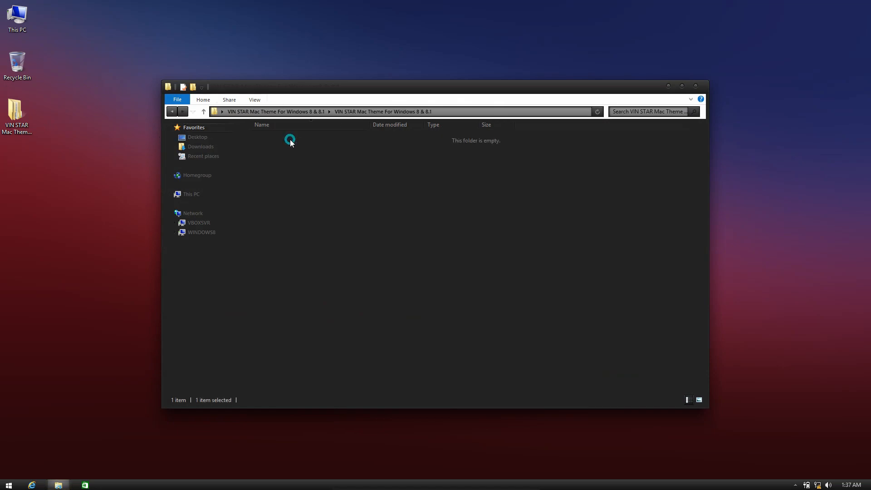
double_click(273, 177)
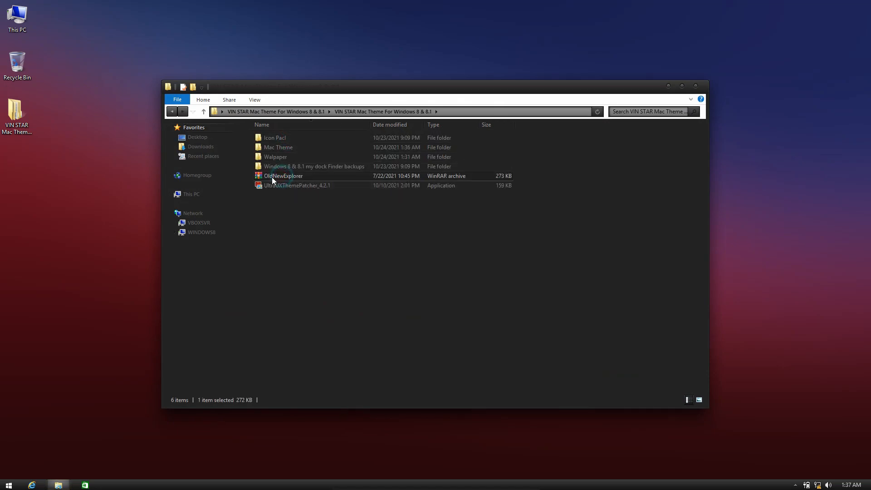
right_click(298, 176)
click(320, 200)
click(460, 343)
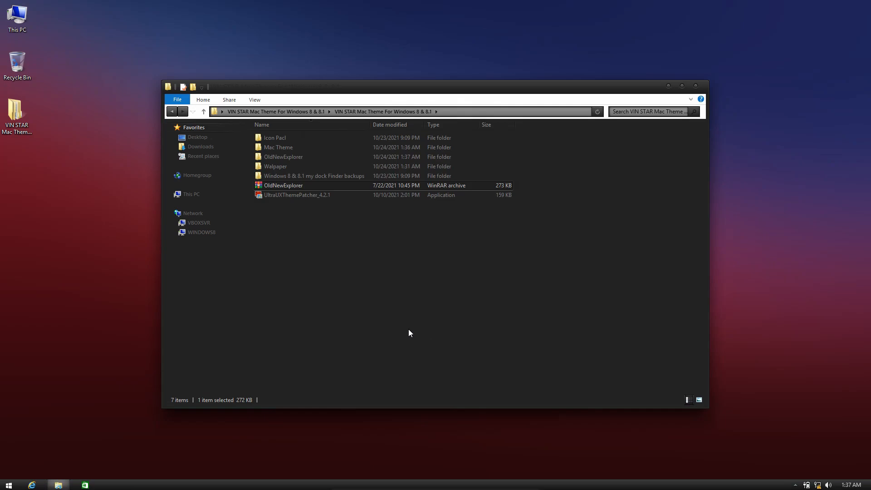
Run OldNewExplorerCfg and enable classical drive grouping, libraries, and the command bar with every suboption except alternate navigation buttons style.
double_click(291, 157)
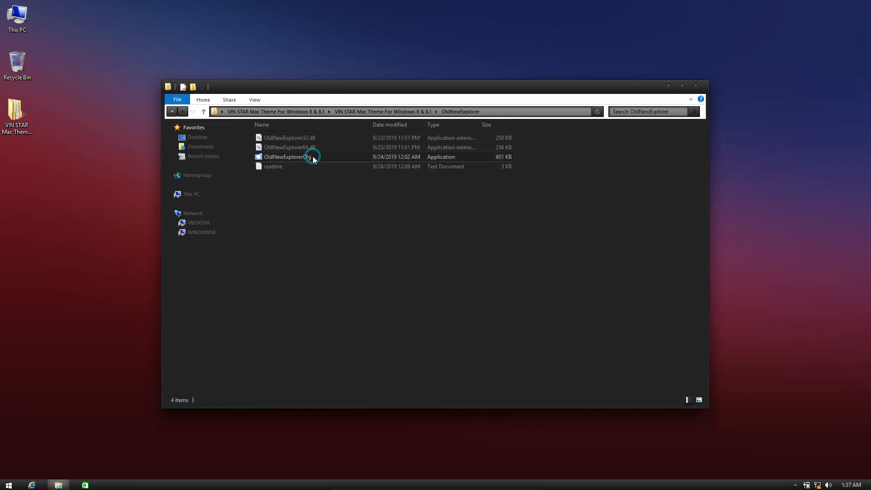
click(312, 157)
double_click(328, 157)
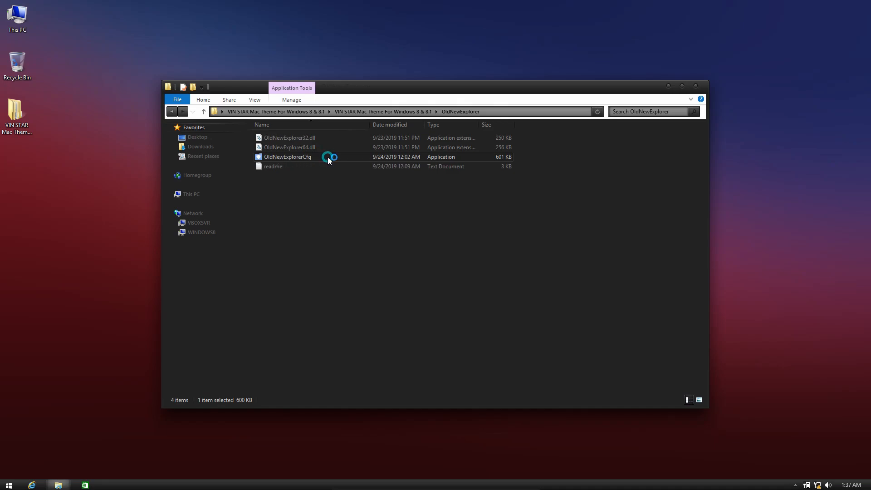
click(357, 184)
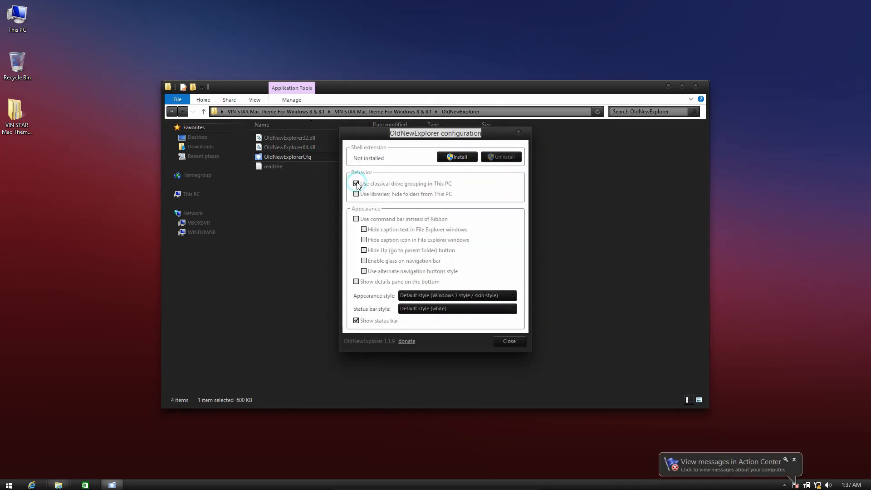
click(357, 194)
click(356, 219)
click(363, 272)
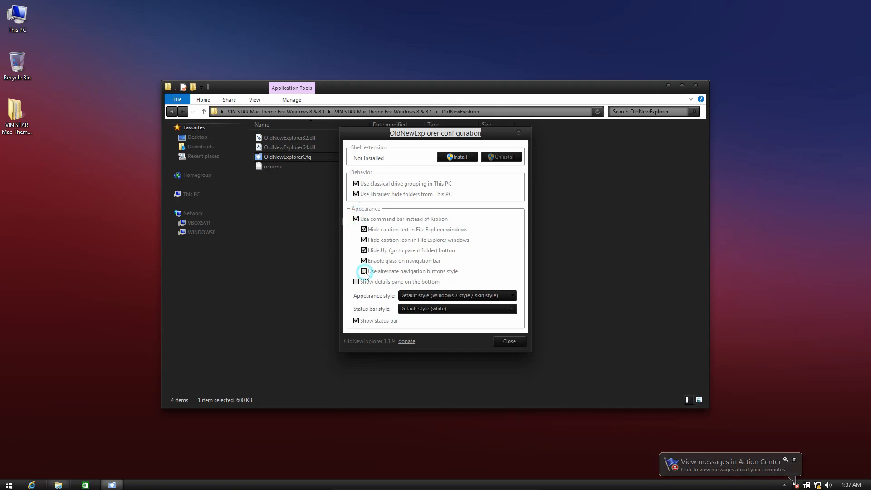
Install the OldNewExplorer shell extension with administrator permission, and close its configuration and the folder window.
click(459, 159)
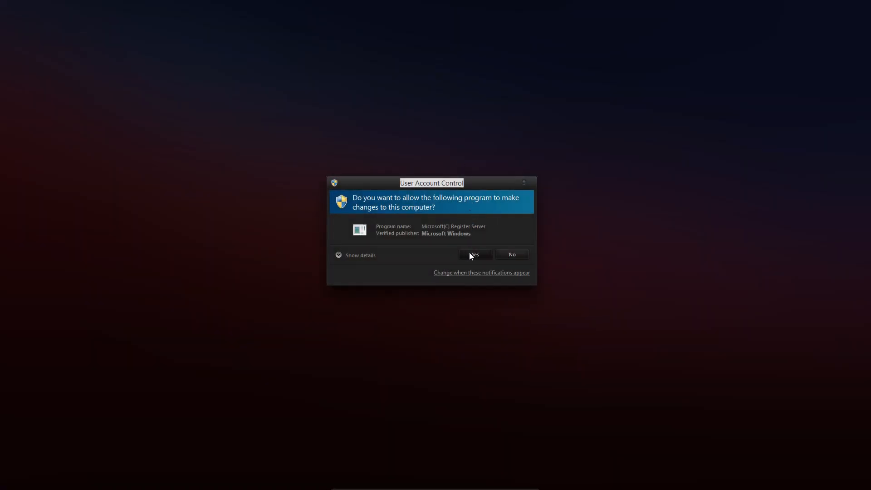
click(471, 257)
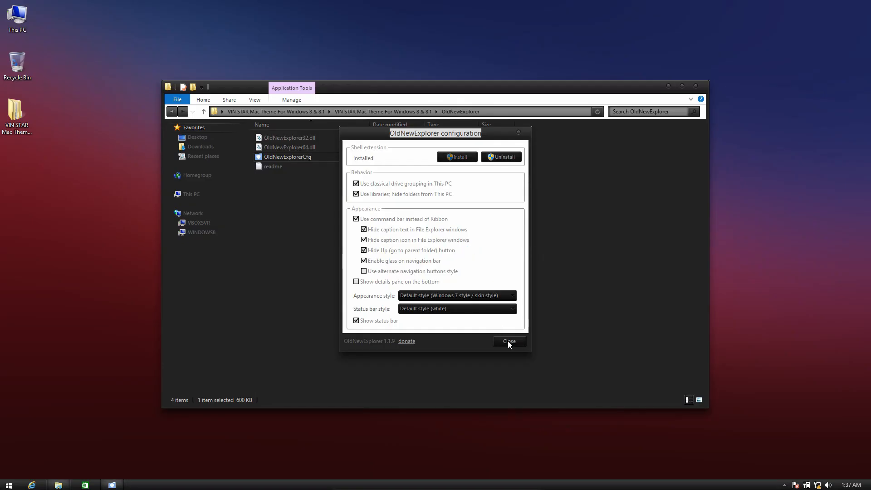
click(508, 341)
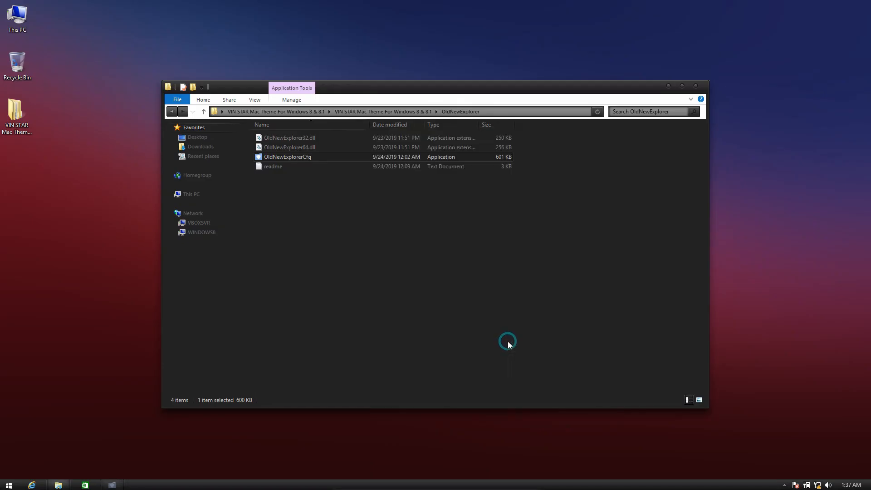
click(695, 86)
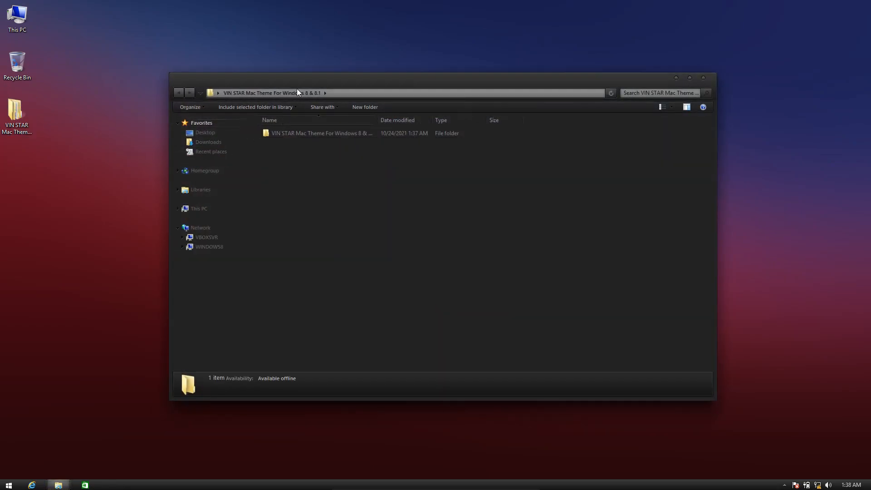
Go to This PC to examine File Explorer's modified layout, and close the window.
drag(297, 88, 285, 86)
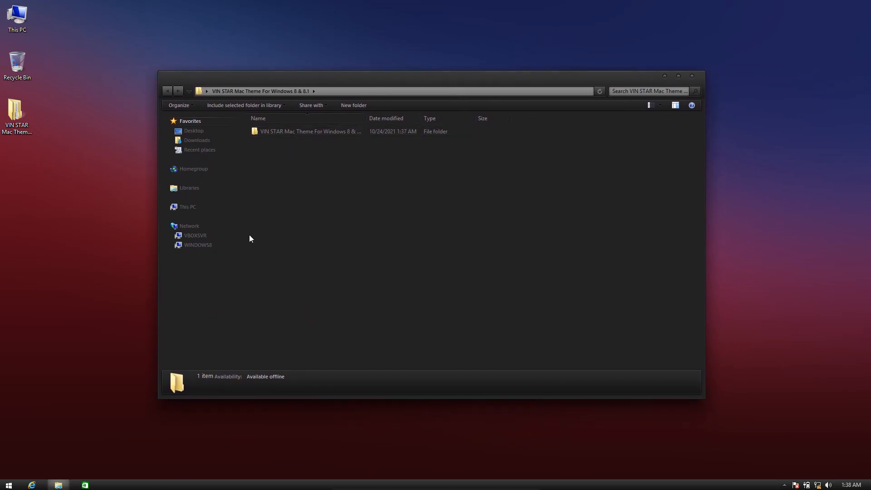
click(192, 204)
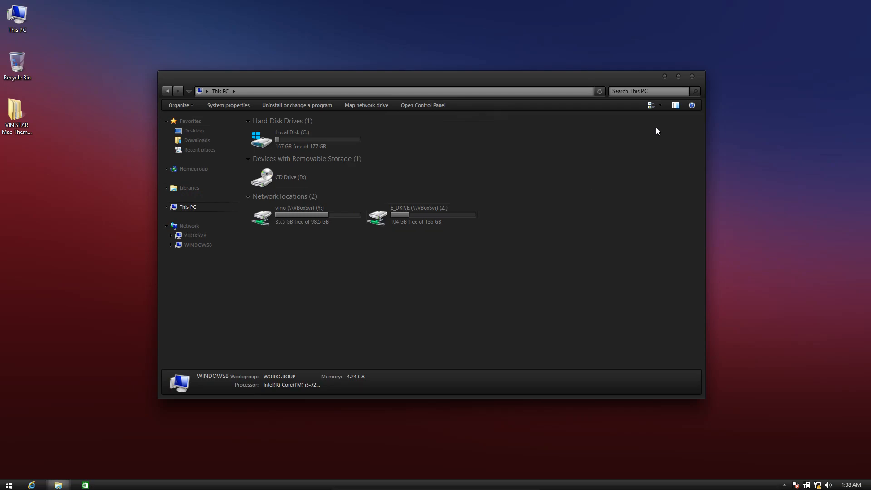
click(692, 76)
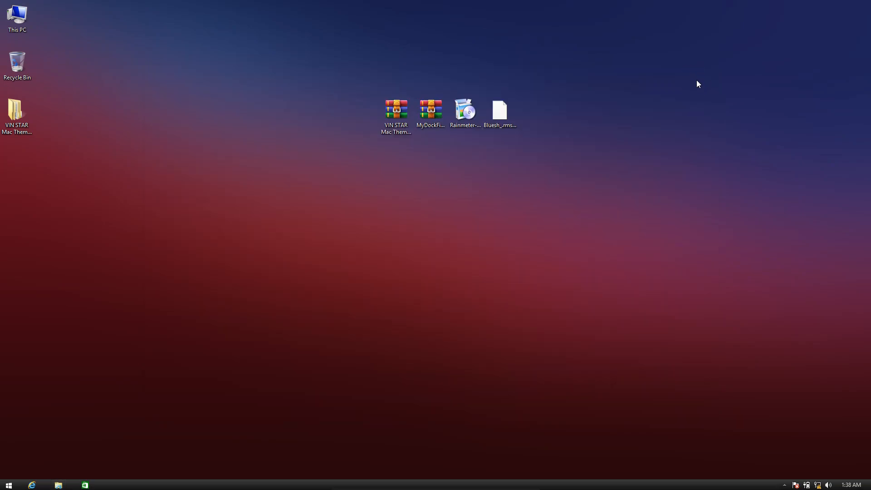
Open the Icon Pacl folder in the theme package and display its contents as large icons.
double_click(27, 115)
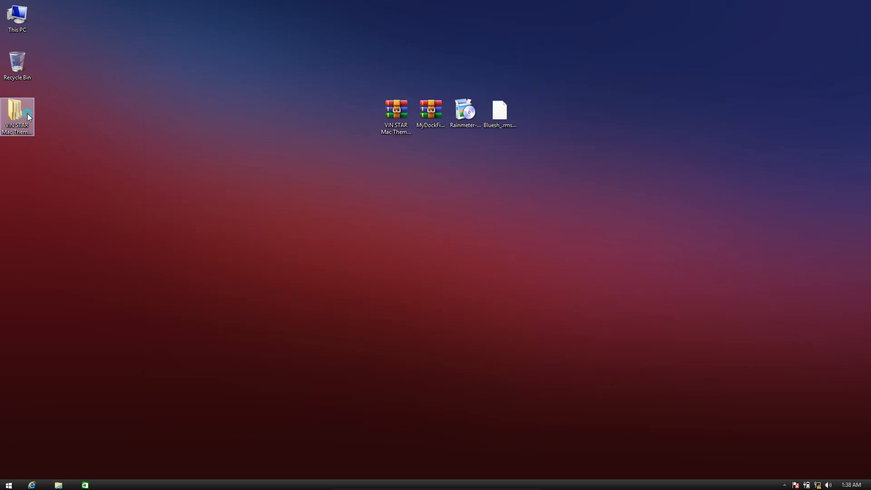
double_click(301, 133)
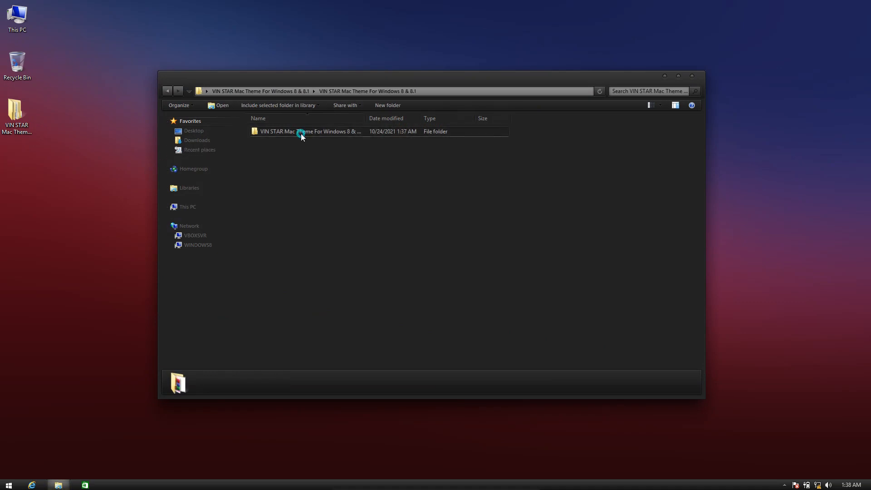
click(287, 132)
double_click(305, 133)
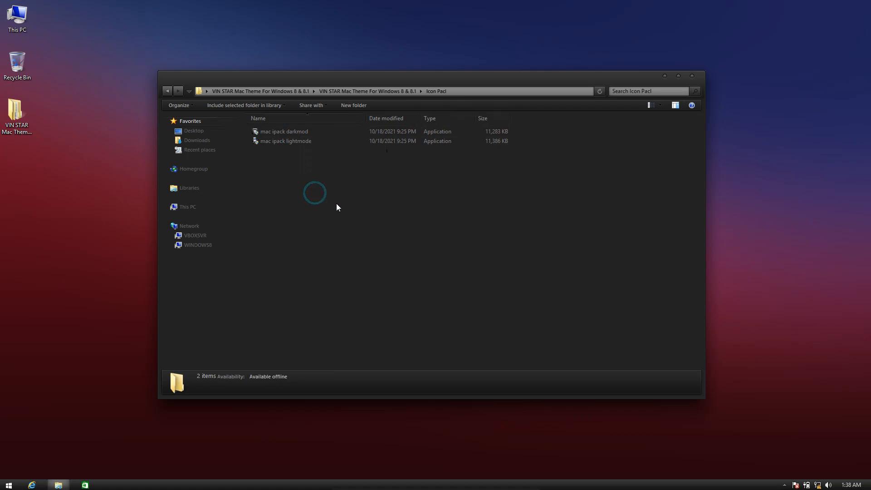
right_click(339, 220)
mouse_move(400, 223)
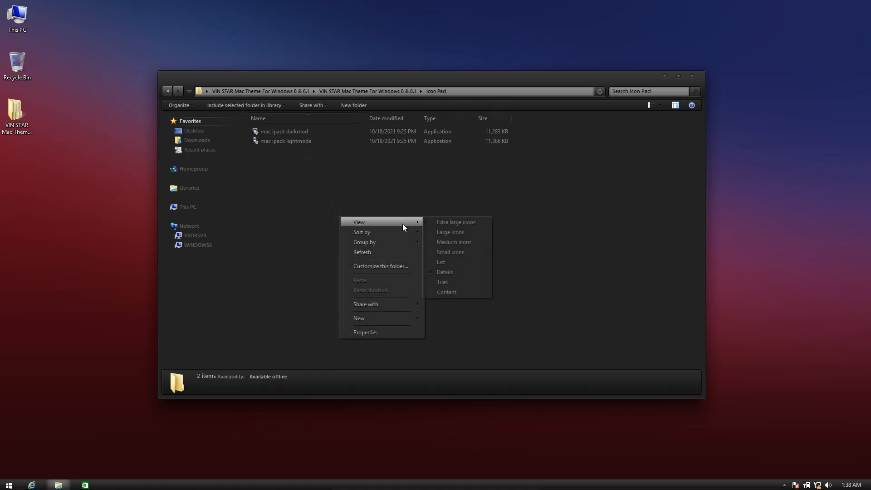
click(428, 233)
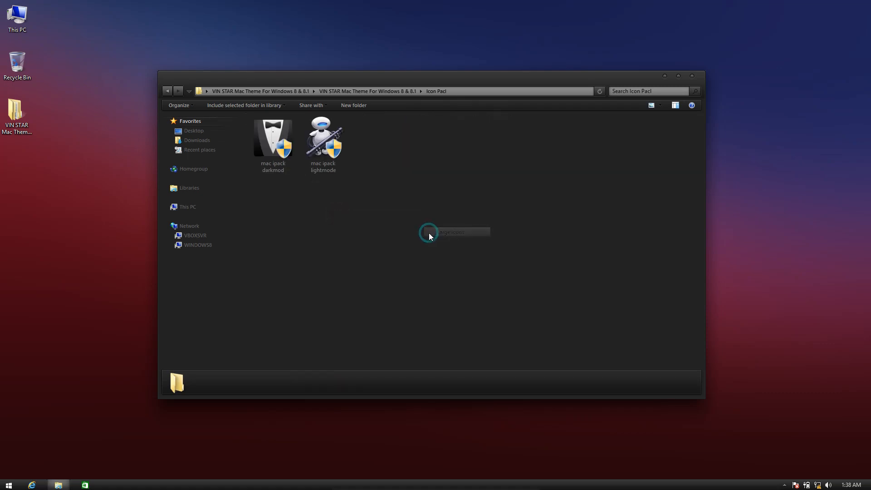
Run the mac ipack darkmod installer and allow it to make changes to the computer.
click(271, 151)
click(321, 148)
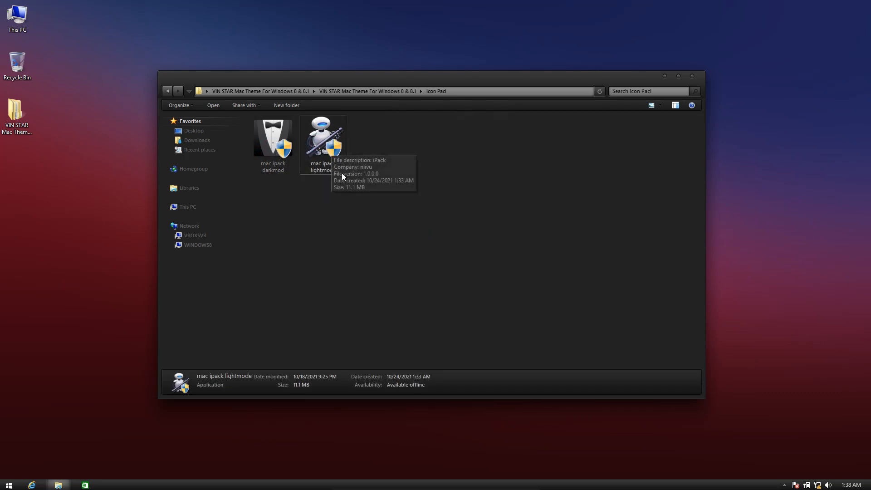
click(273, 146)
double_click(273, 145)
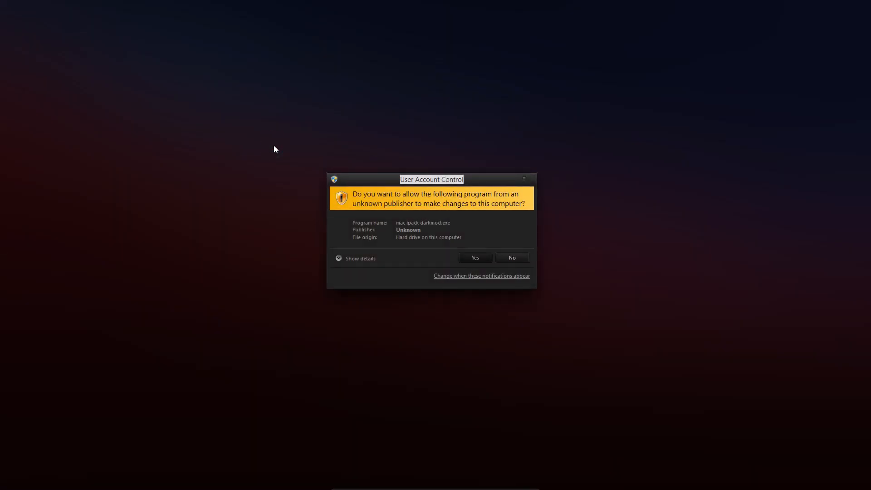
click(475, 257)
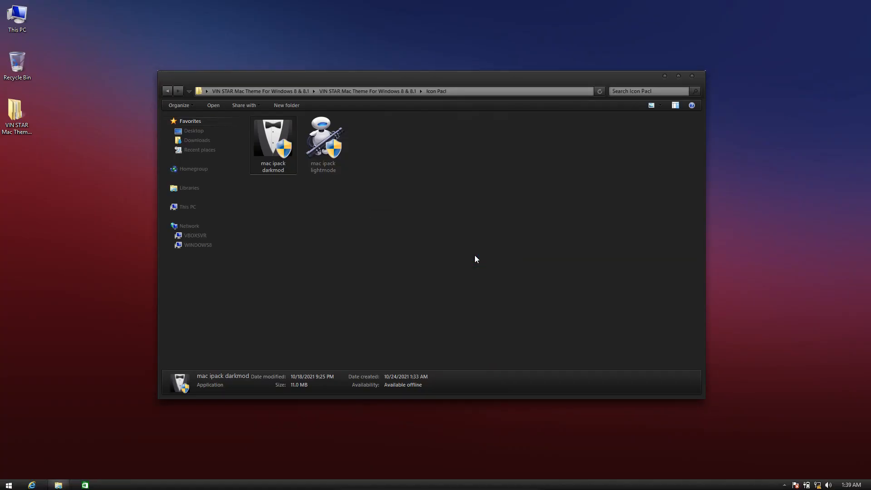
Accept the license agreement and install the macpac darkmode icon pack with a restore point, finishing the installer.
click(381, 323)
click(472, 324)
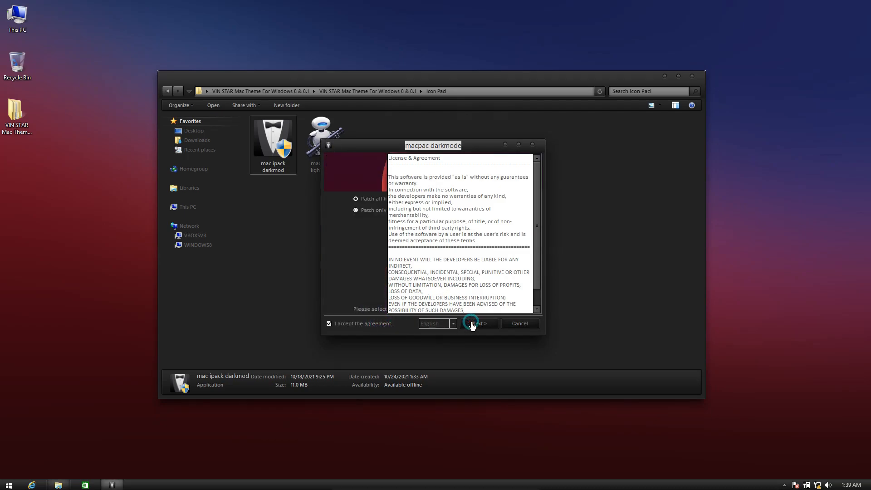
click(472, 323)
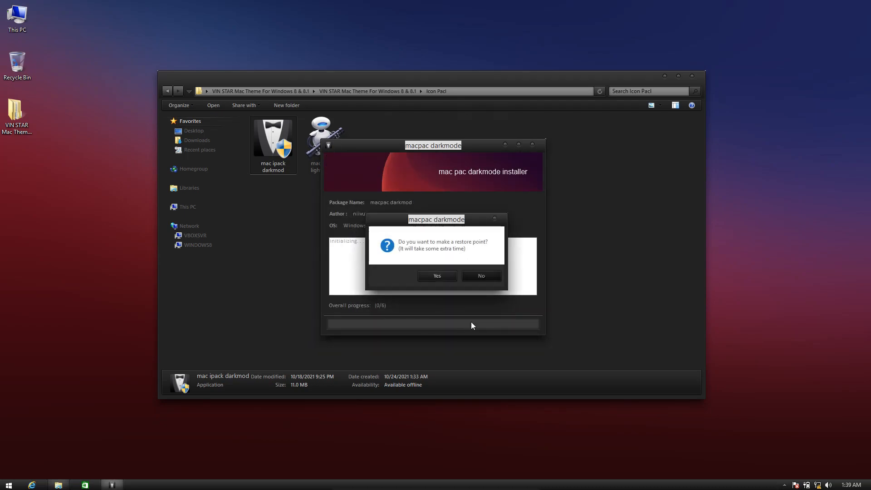
click(437, 276)
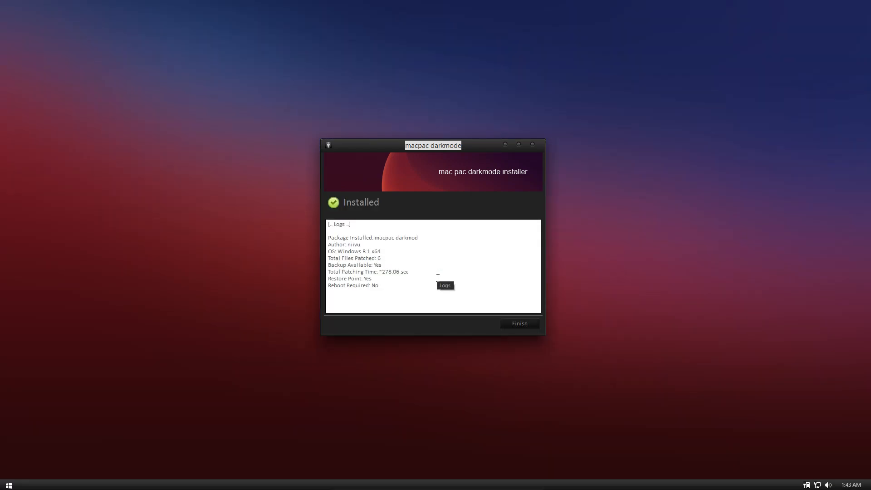
click(515, 328)
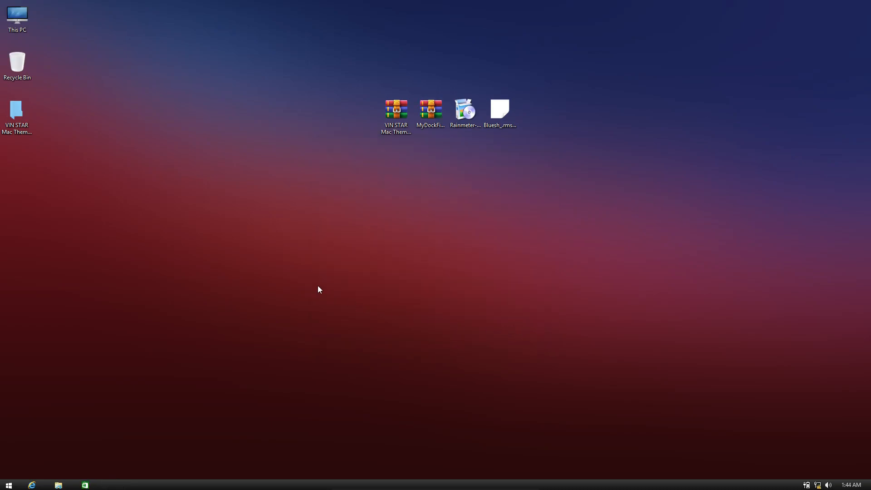
Open This PC to examine the new icons in Favorites, Libraries and the drive list, and close the window.
double_click(23, 25)
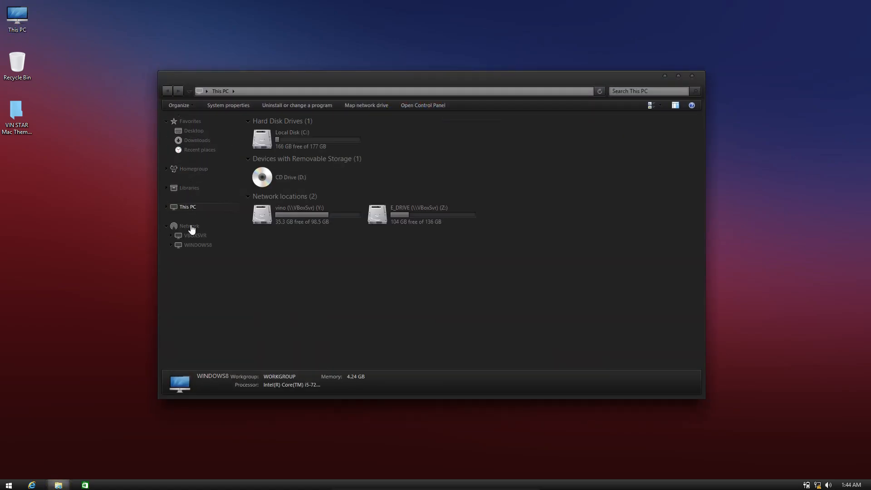
click(196, 121)
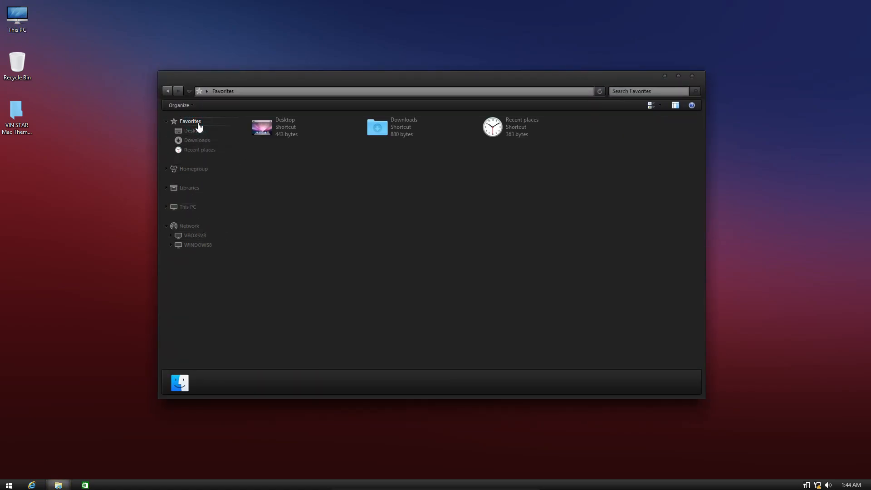
click(198, 189)
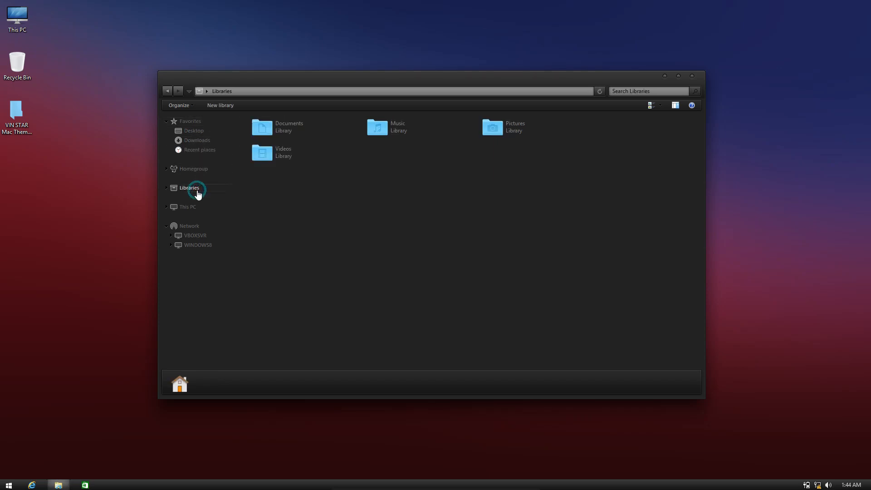
click(199, 207)
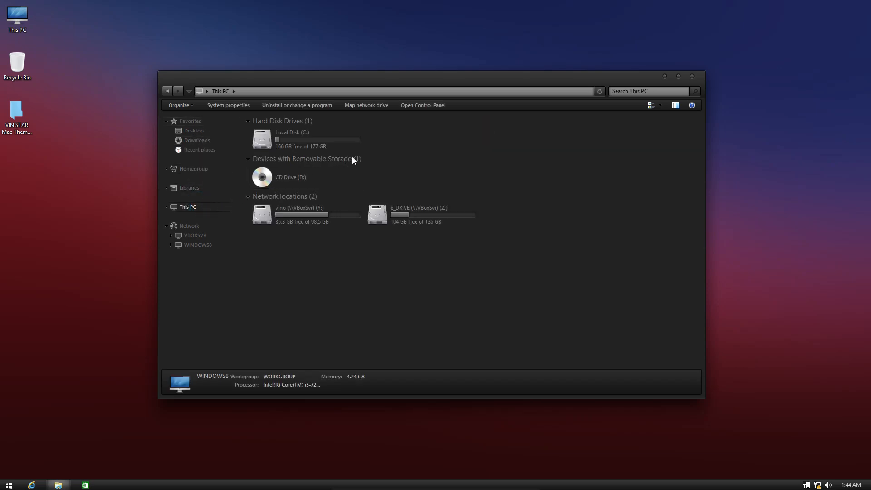
click(691, 76)
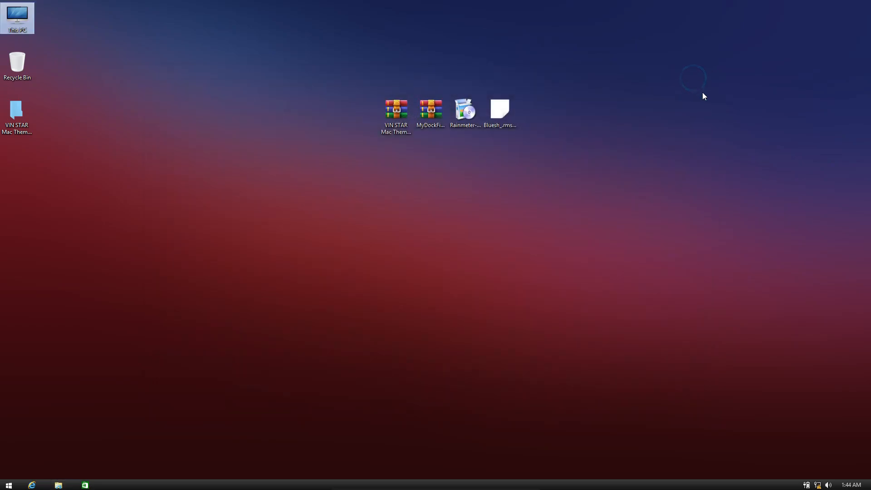
Extract the MyDockFinder.win7win8 archive into its own folder on the desktop.
click(431, 114)
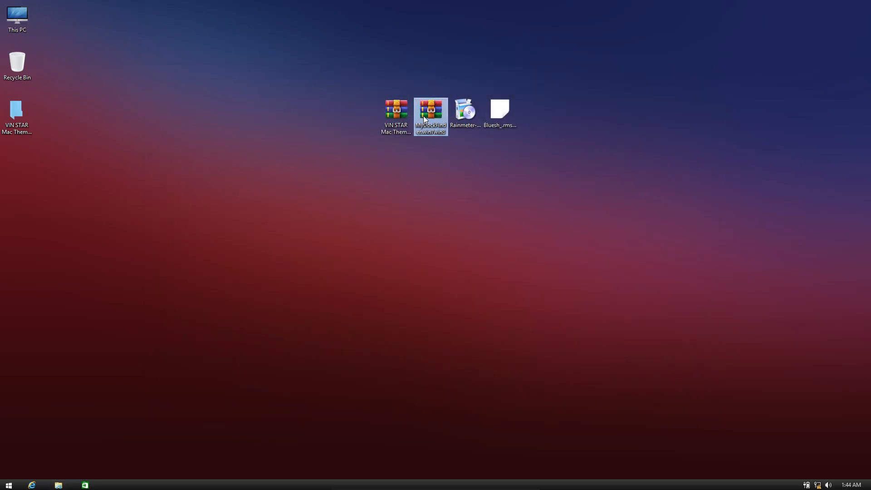
right_click(426, 111)
click(446, 136)
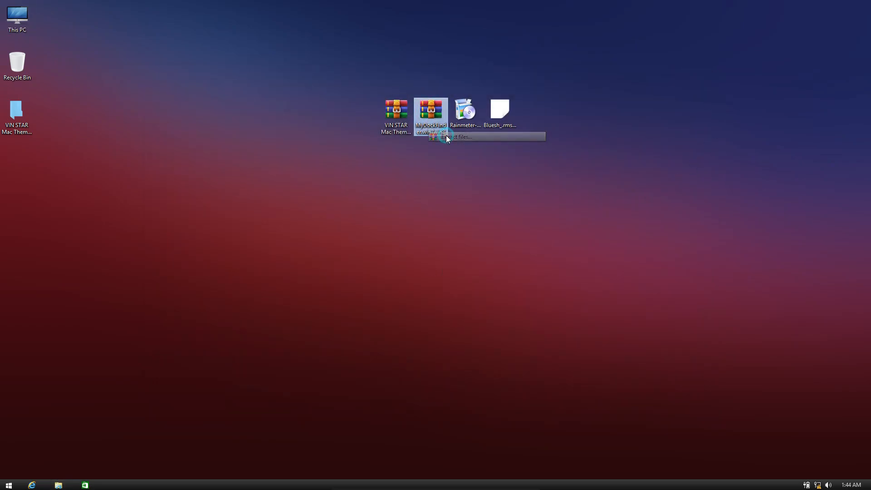
click(463, 343)
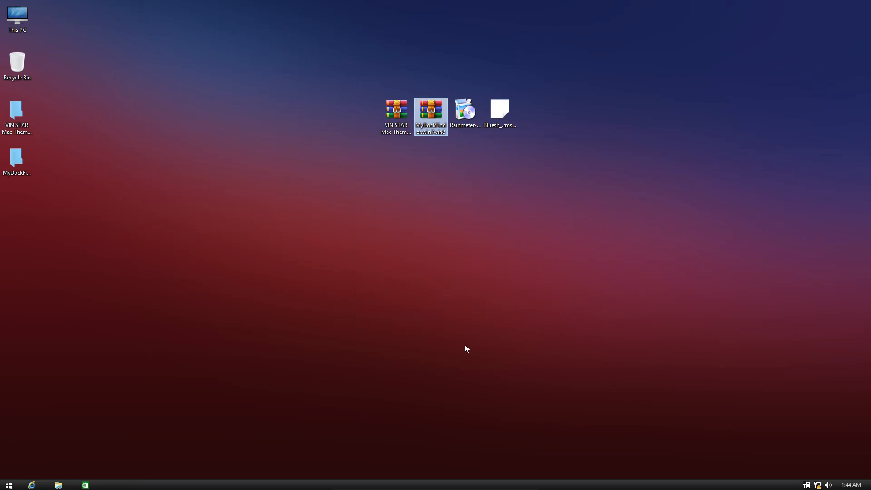
Move the MyDock folder from the extracted MyDockFinder.win7win8 folder to Local Disk (C:).
double_click(20, 165)
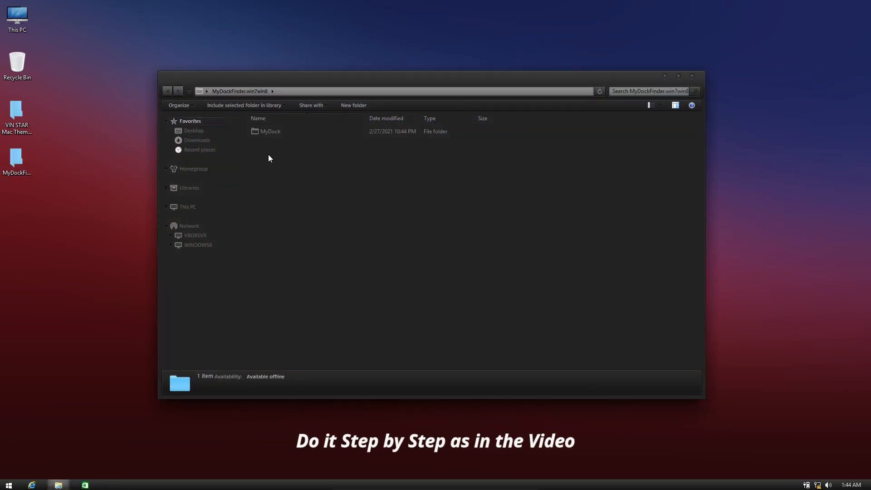
click(275, 131)
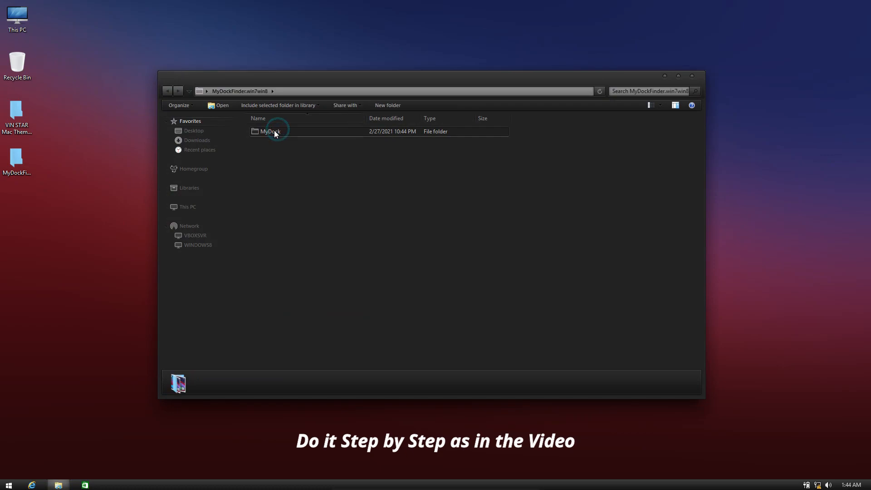
right_click(299, 131)
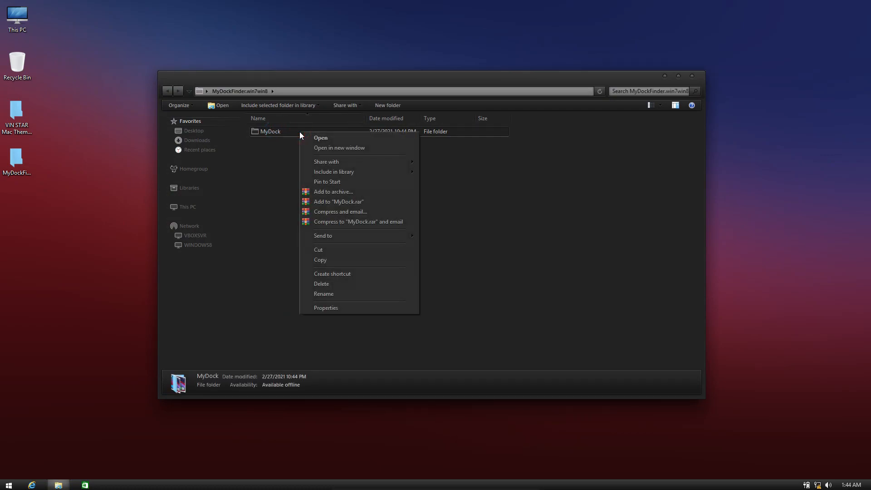
click(332, 251)
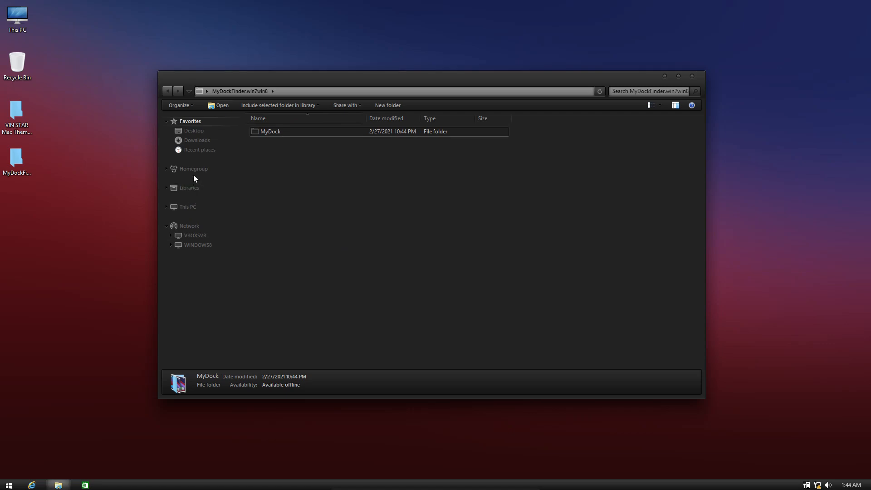
click(191, 210)
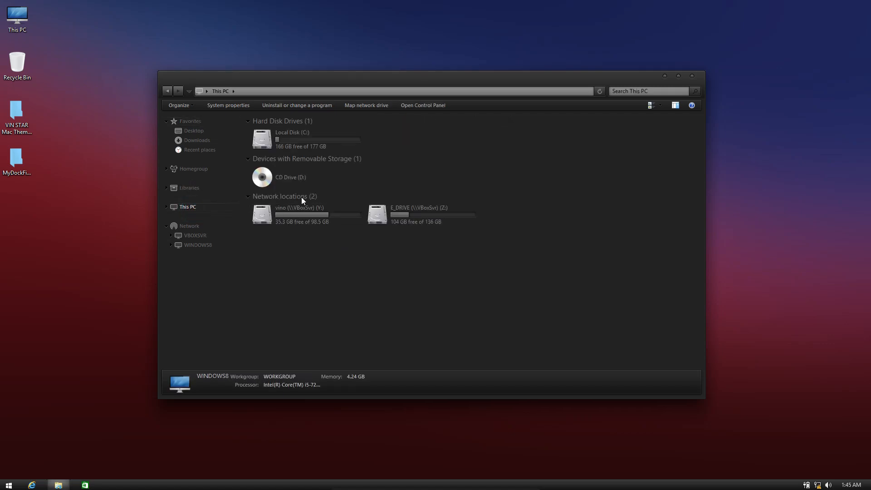
double_click(317, 141)
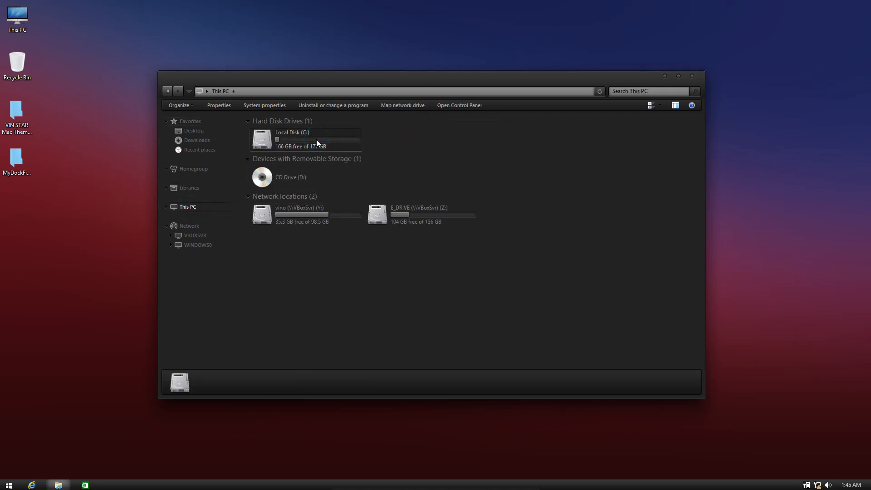
right_click(557, 159)
click(586, 208)
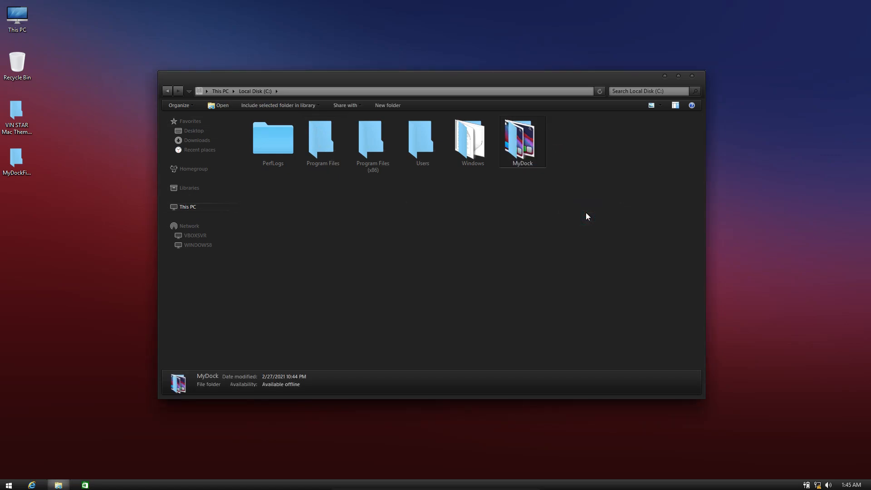
Move the backup, dock Icons, launchpad and png folders from the theme package's my dock Finder backups folder into C:\MyDock.
double_click(20, 119)
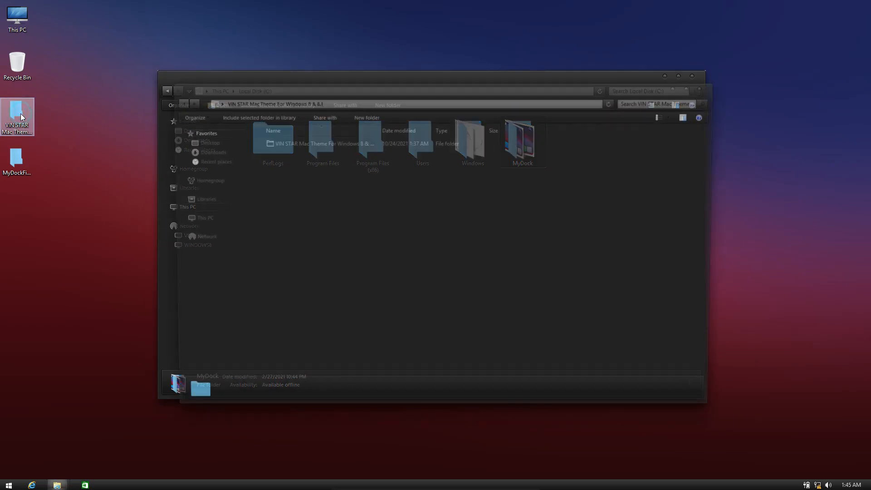
double_click(295, 142)
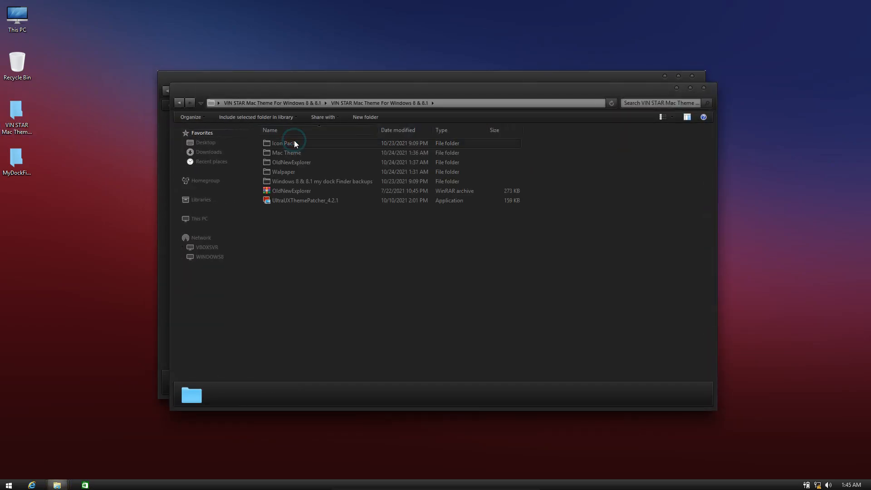
click(310, 184)
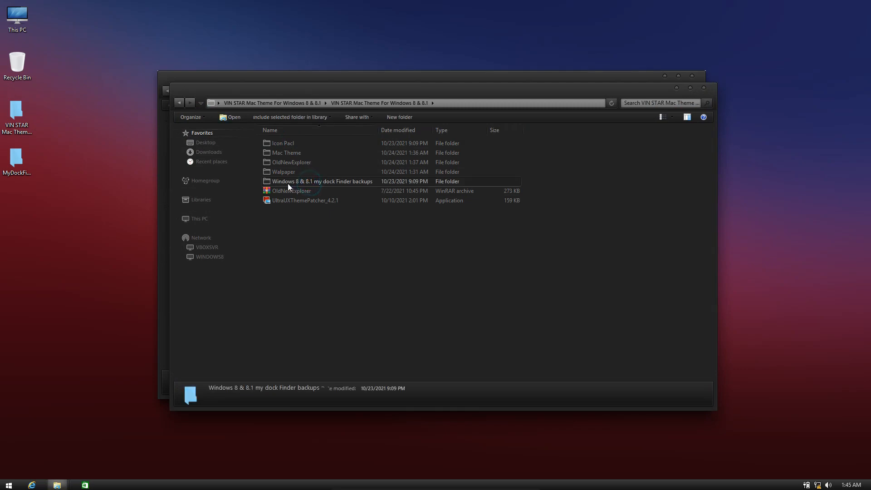
double_click(330, 183)
drag(289, 196, 310, 143)
right_click(310, 144)
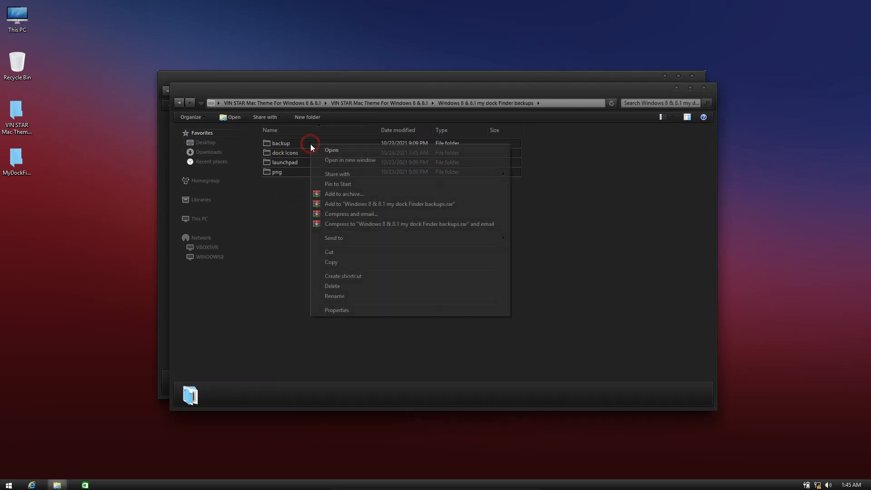
click(331, 252)
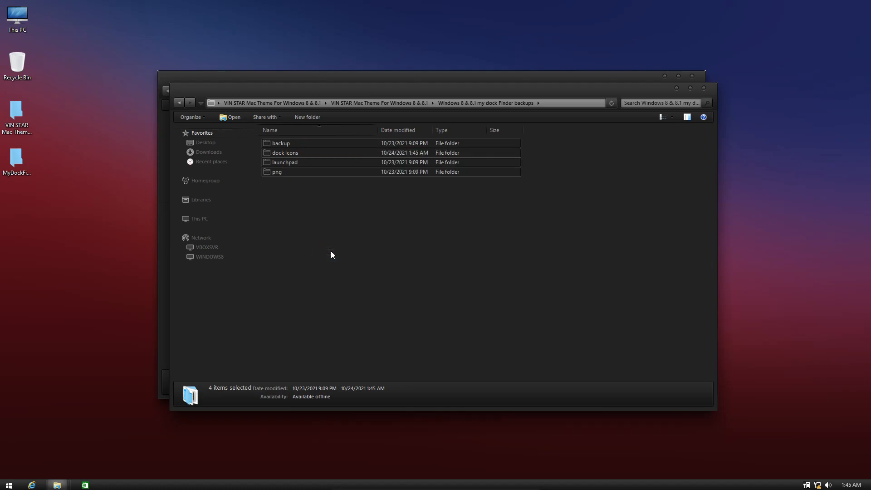
click(704, 88)
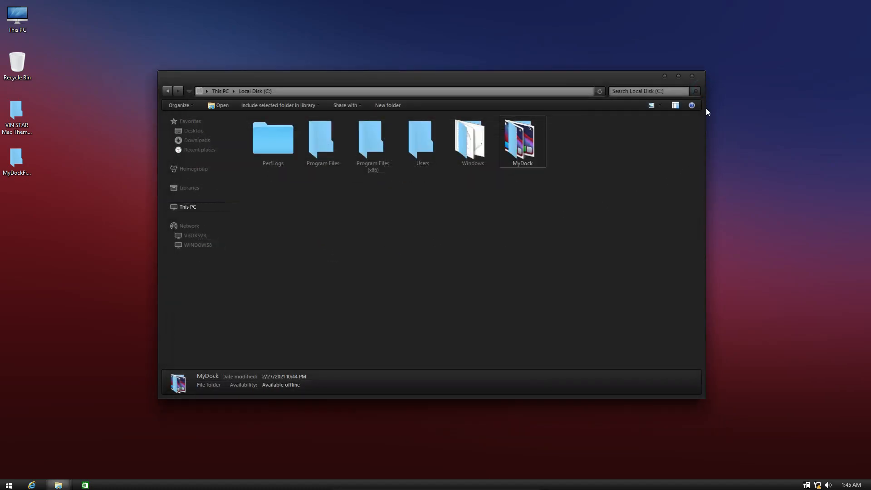
double_click(535, 150)
right_click(615, 153)
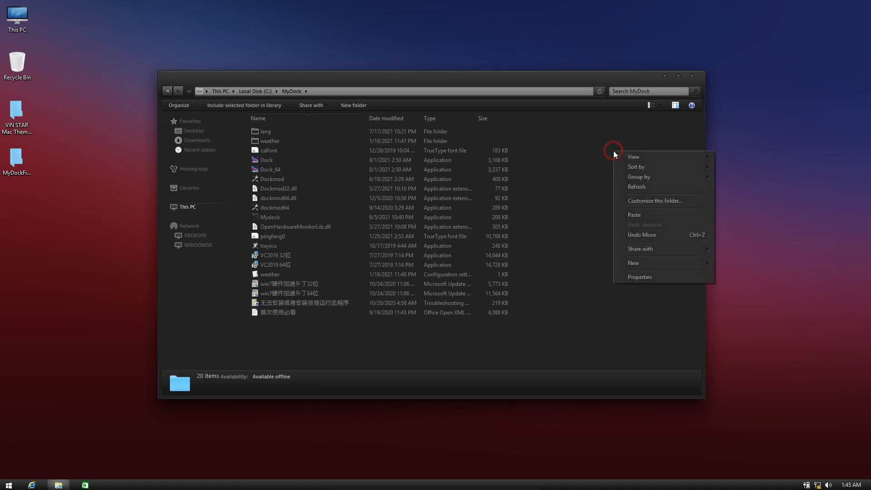
click(636, 214)
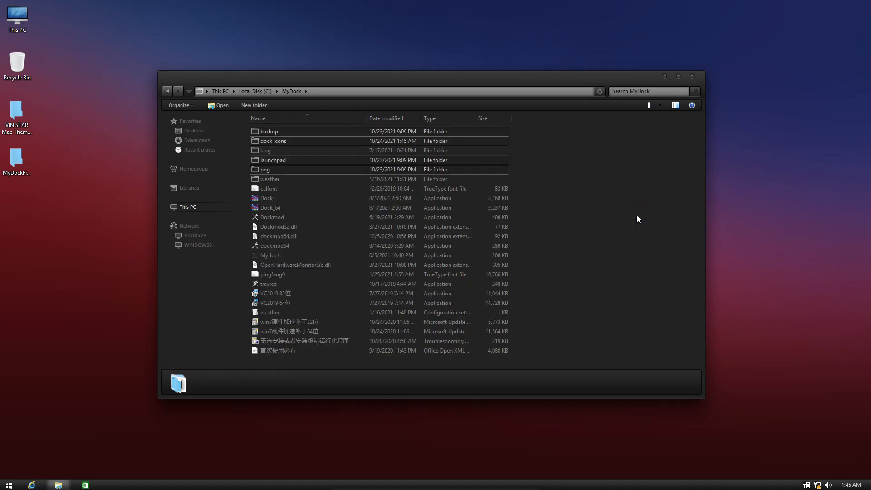
Install the 32-bit Visual C++ 2015-2019 Redistributable from the MyDock folder, accepting the license terms, and close its setup.
click(304, 292)
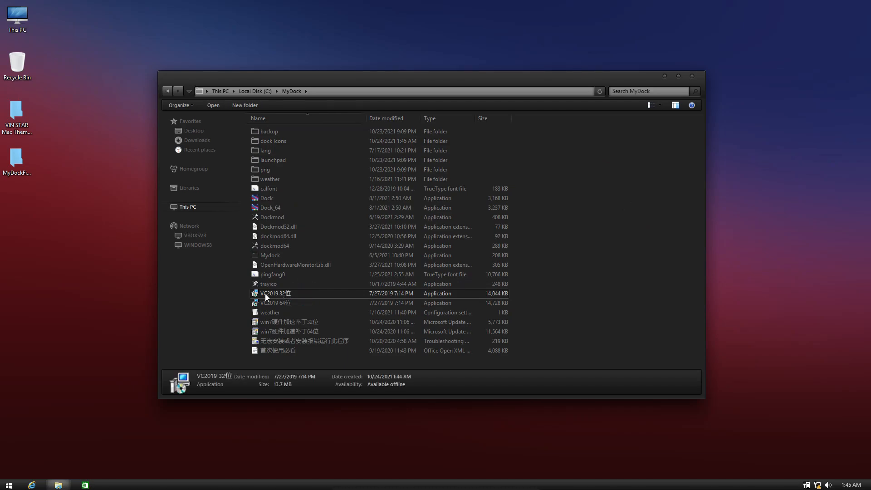
double_click(304, 291)
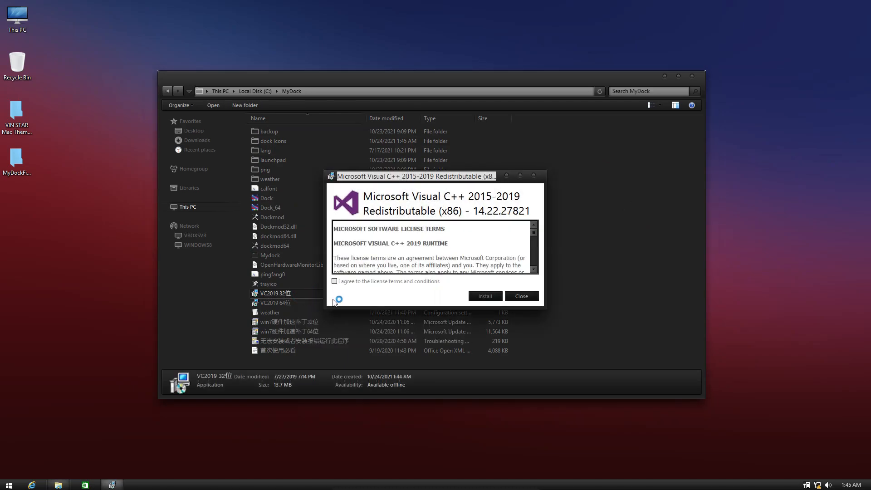
click(335, 282)
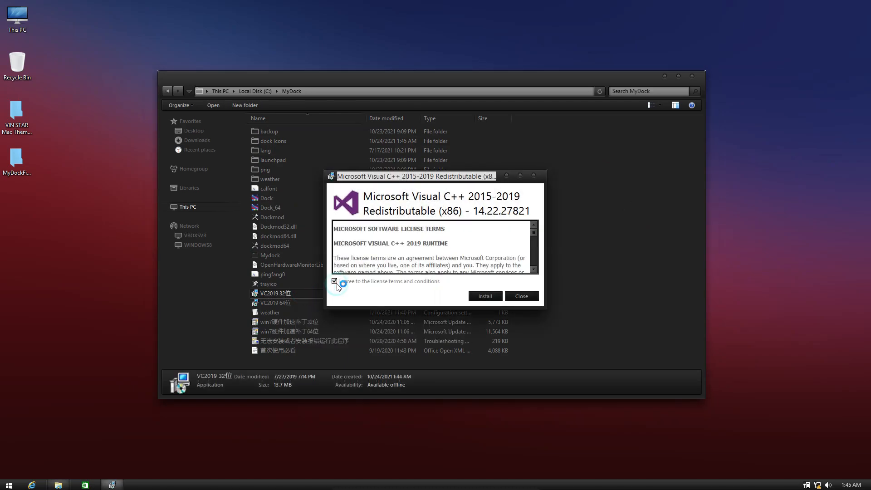
click(482, 294)
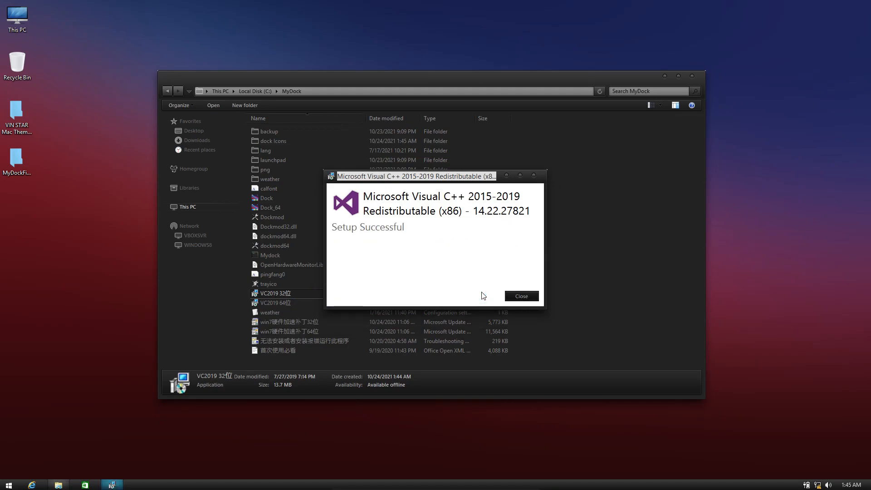
click(520, 296)
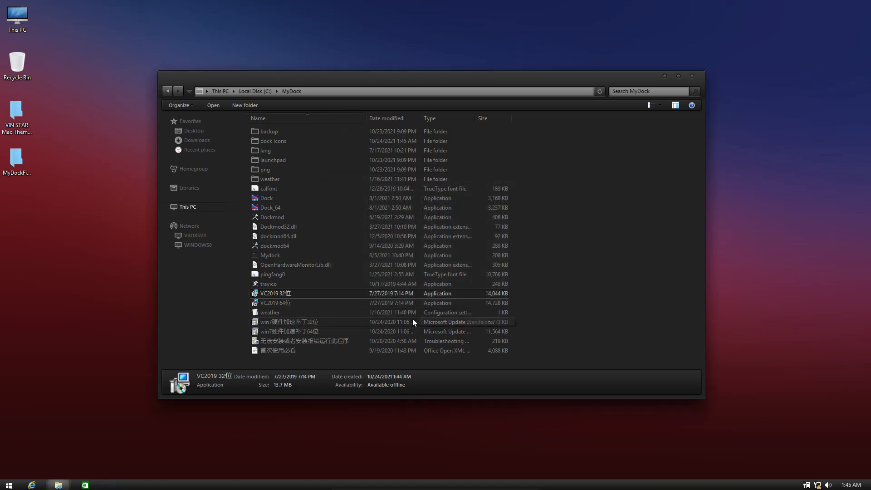
Install the 64-bit Visual C++ 2015-2019 Redistributable from the MyDock folder, accepting the license terms, and close its setup.
double_click(292, 303)
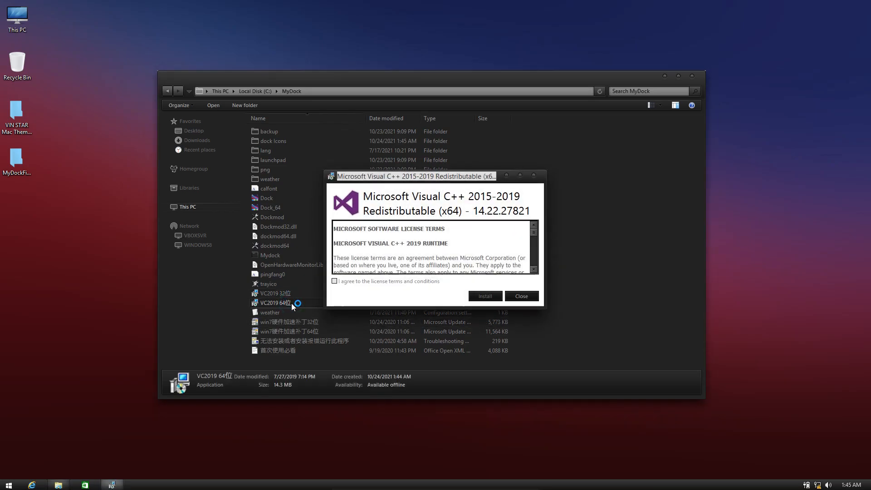
click(344, 281)
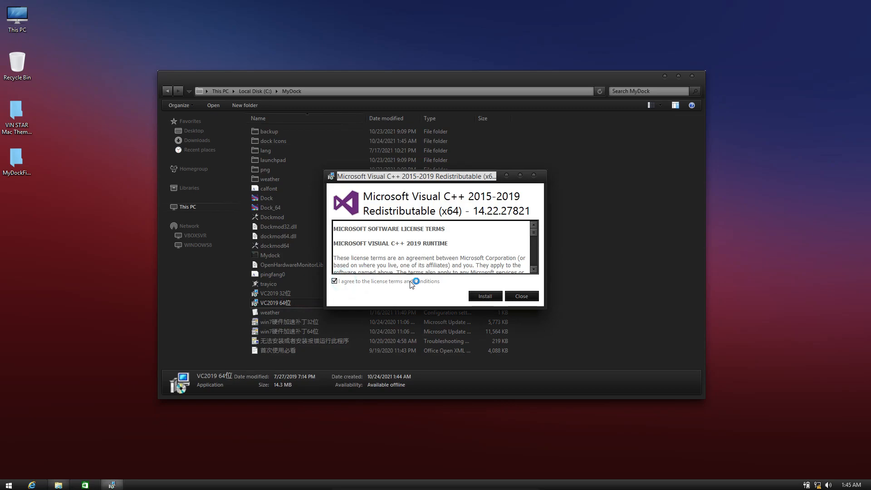
click(482, 296)
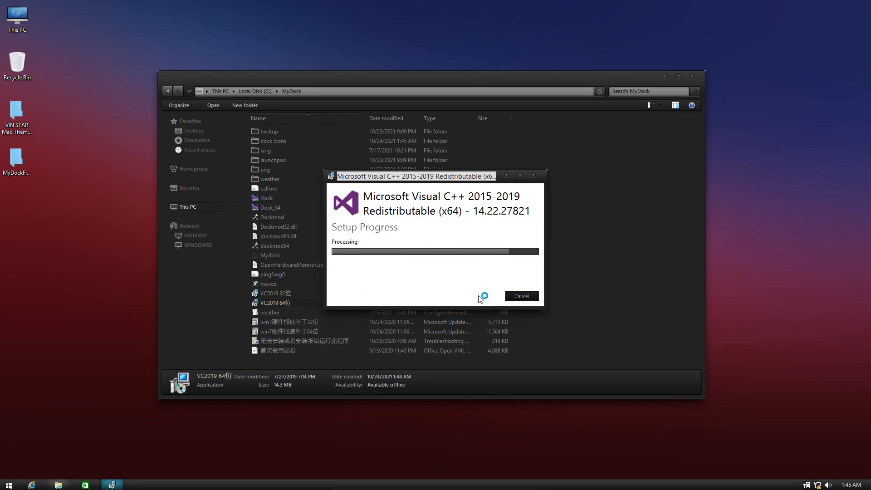
click(511, 298)
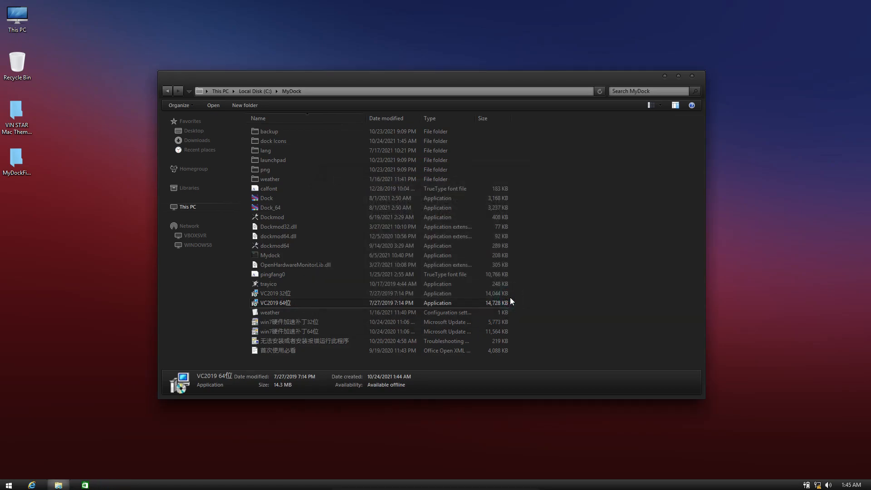
Unlock the taskbar and move it to the upper edge of the desktop.
right_click(467, 485)
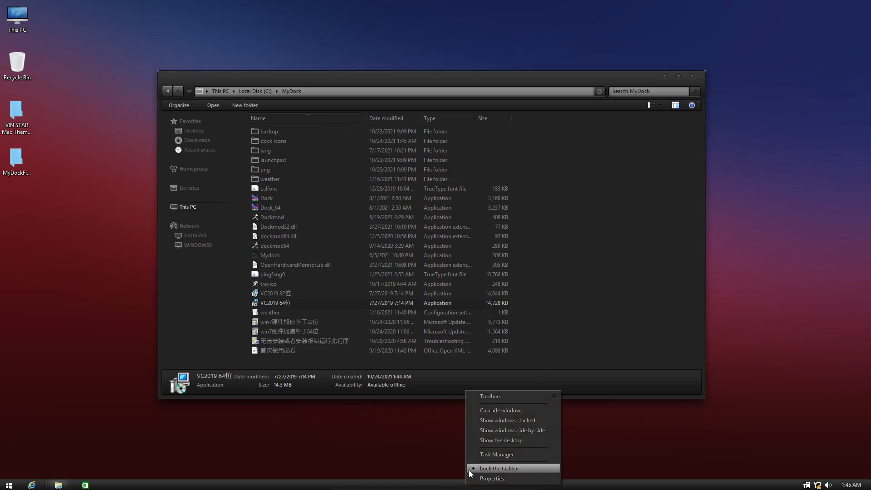
click(470, 469)
drag(467, 485, 396, 99)
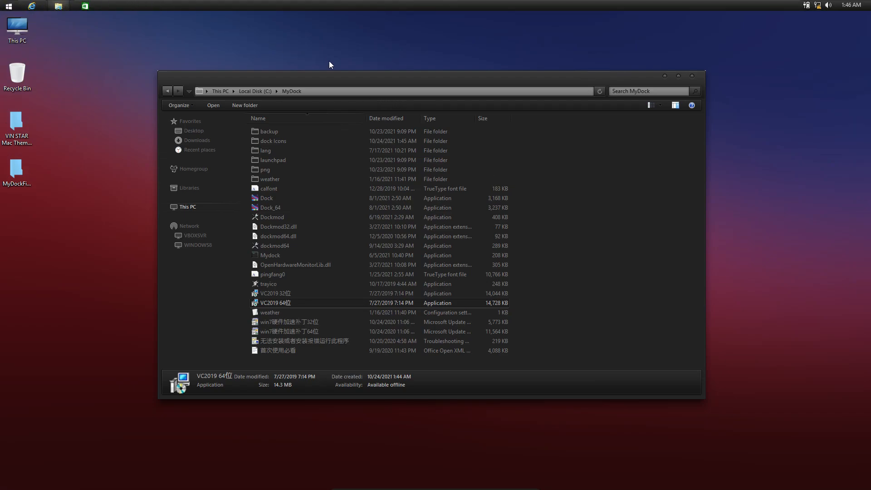
Run the Mydock application from the C:\MyDock folder to start the Mac-style dock and menu bar.
click(265, 254)
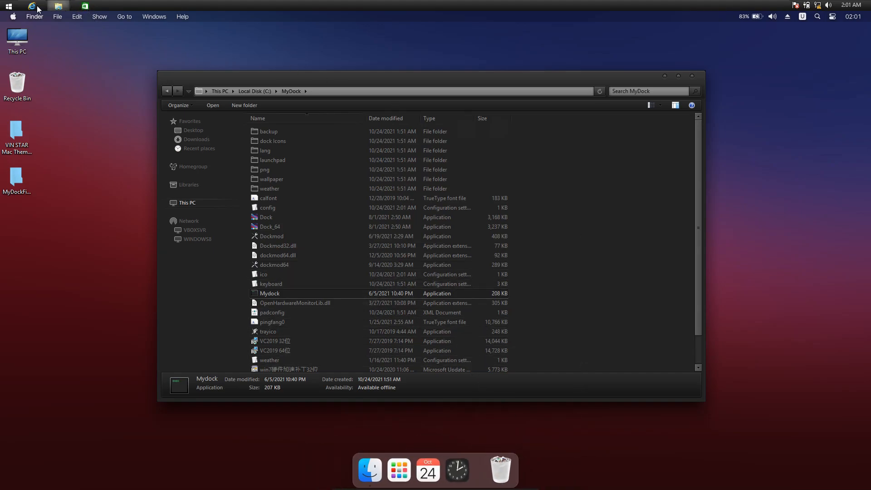
Hide the Windows taskbar through the Finder options and close the MyDock folder window.
click(57, 7)
click(57, 6)
click(35, 16)
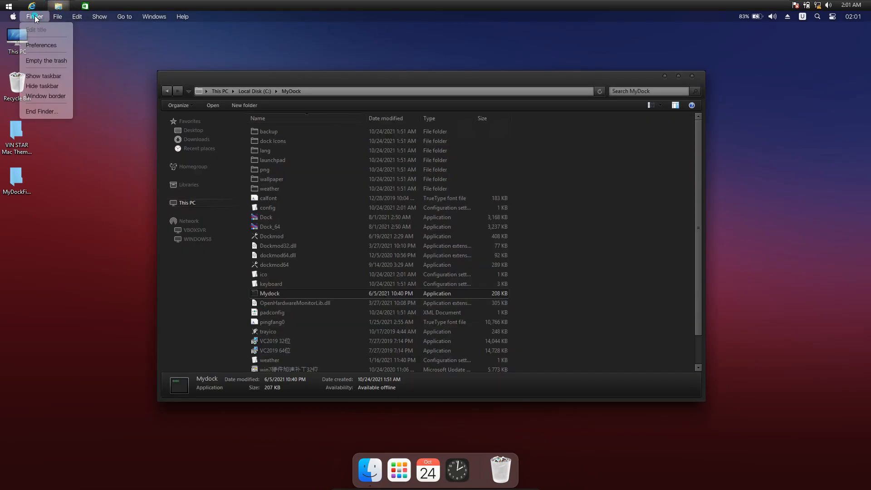
click(46, 87)
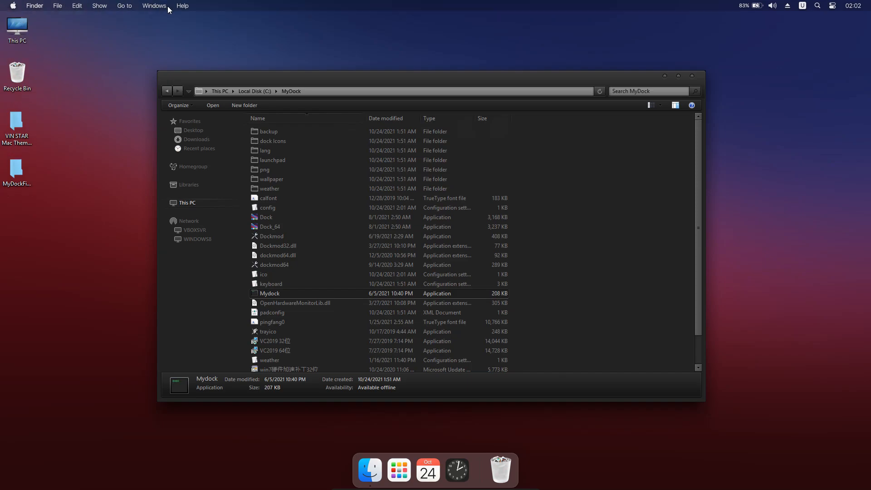
click(693, 76)
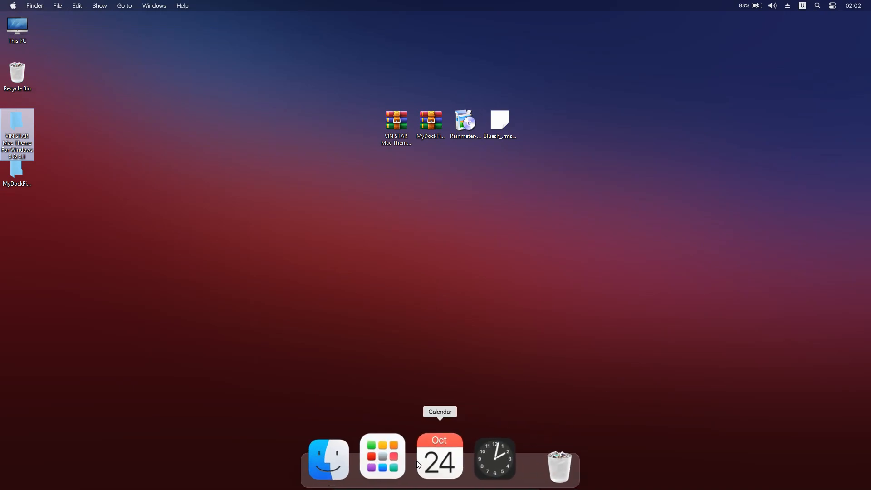
right_click(478, 466)
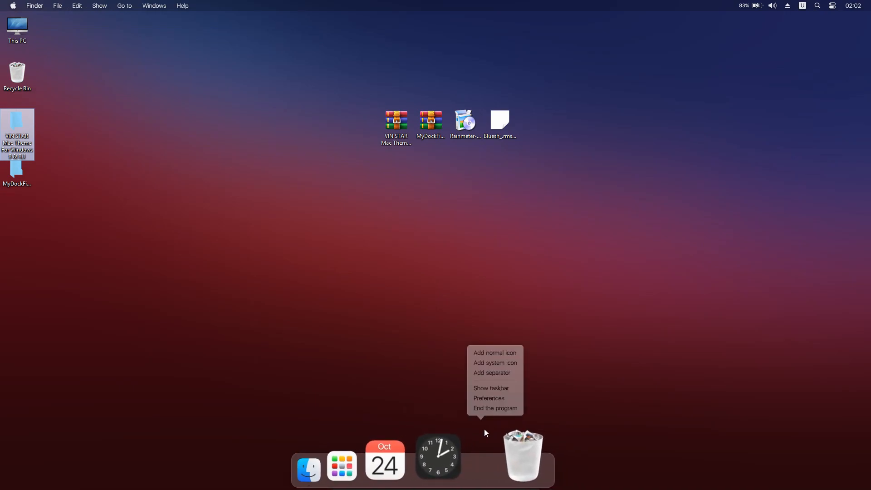
click(484, 394)
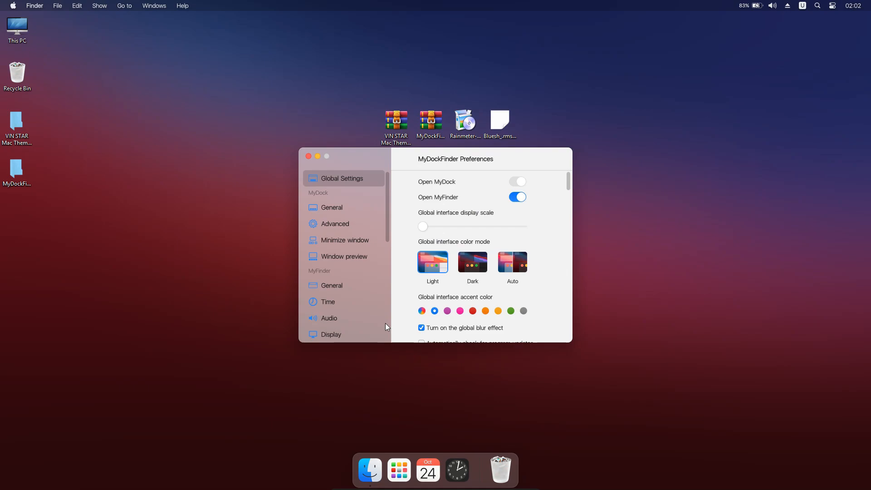
click(349, 223)
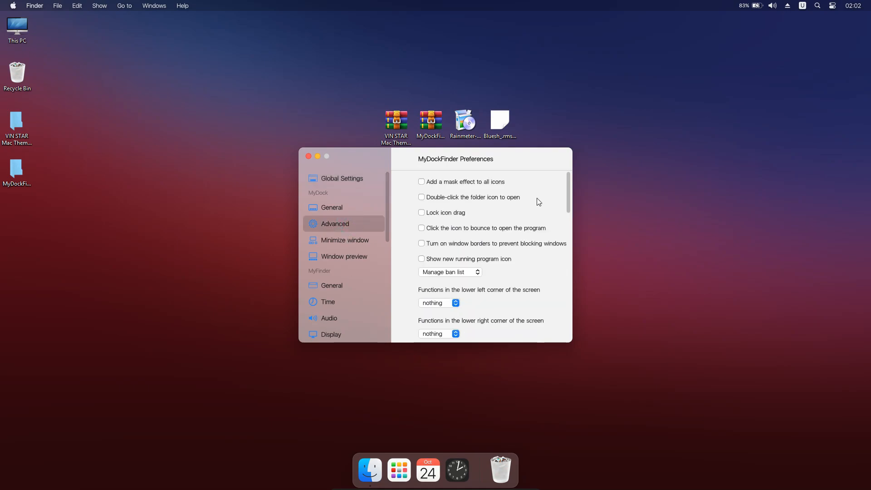
click(568, 190)
drag(568, 191, 566, 323)
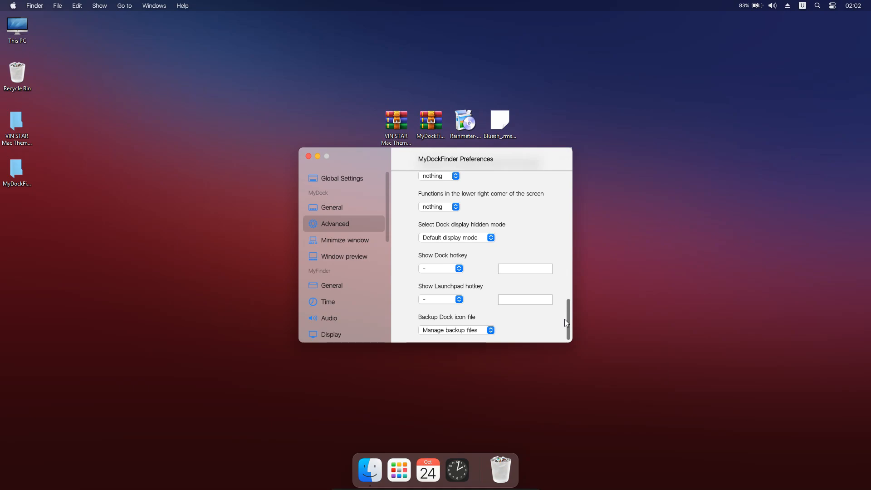
click(472, 330)
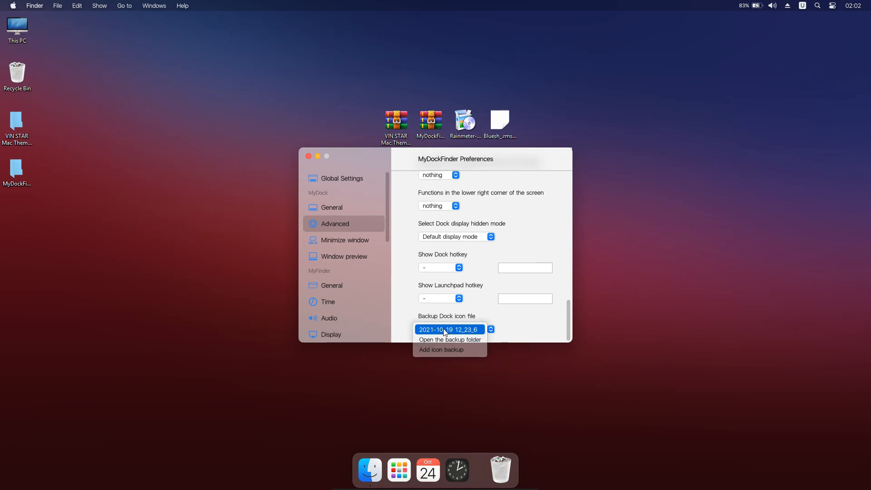
click(438, 329)
click(459, 278)
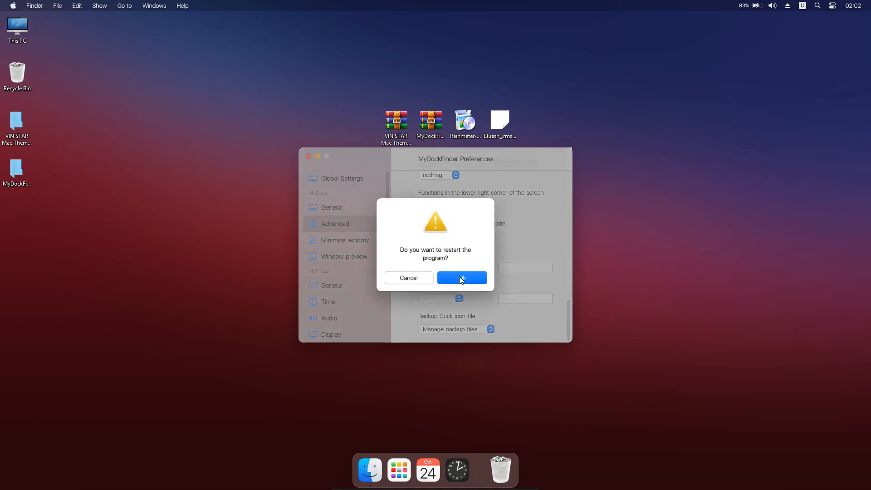
click(462, 279)
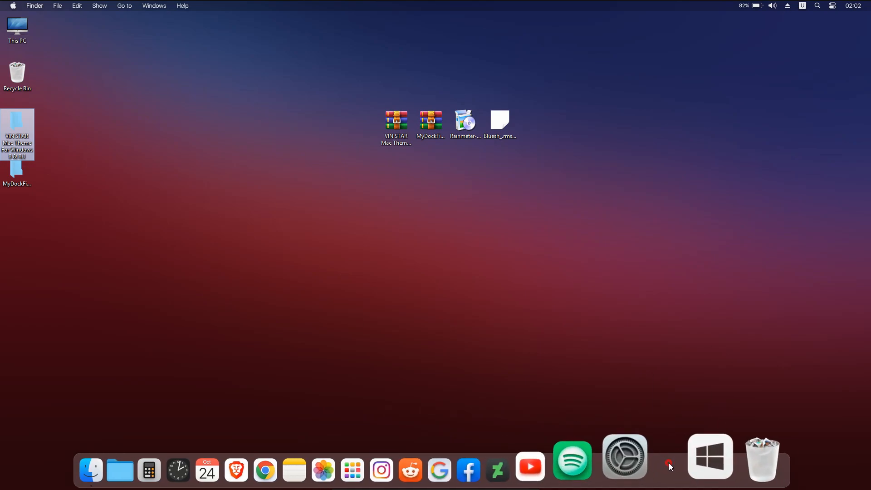
Open the MyDockFinder preferences from the dock and set the global interface color mode to Dark.
right_click(669, 463)
click(674, 399)
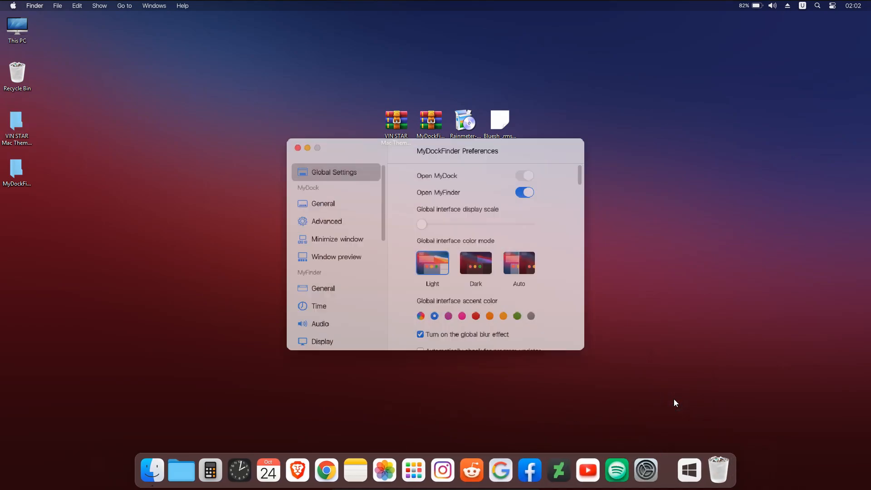
click(434, 264)
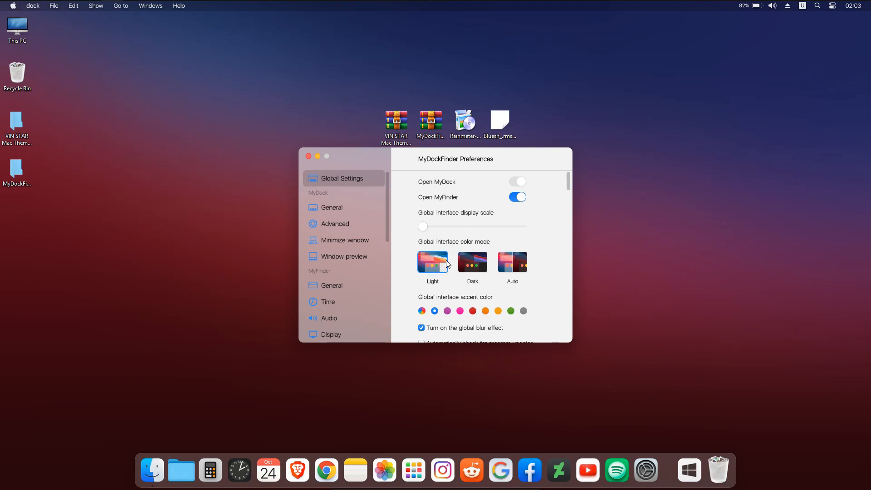
click(475, 262)
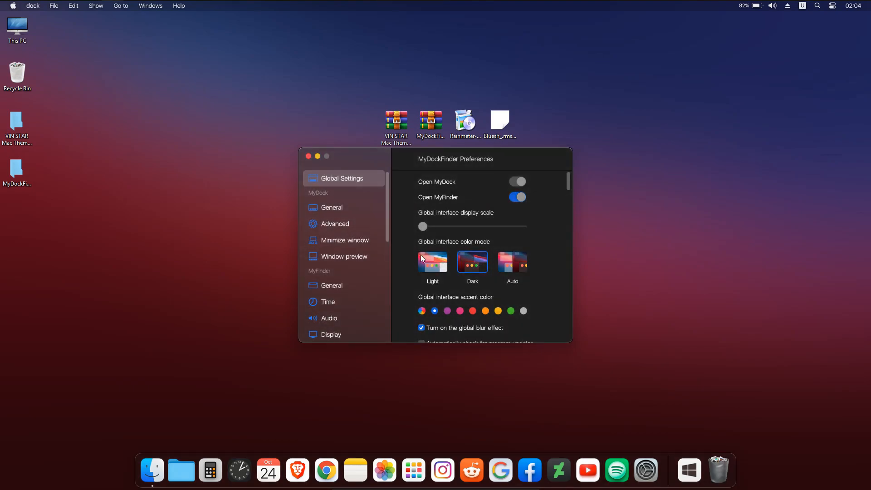
Reduce the dock icons' default and zoomed sizes and set the distance between icons to 8 in MyDock's general preferences.
click(362, 208)
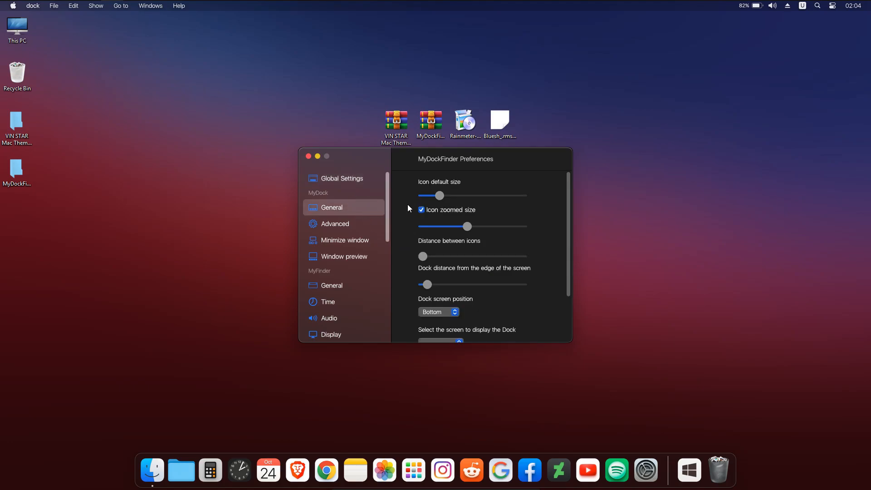
click(439, 198)
drag(439, 200, 435, 200)
drag(467, 226, 442, 225)
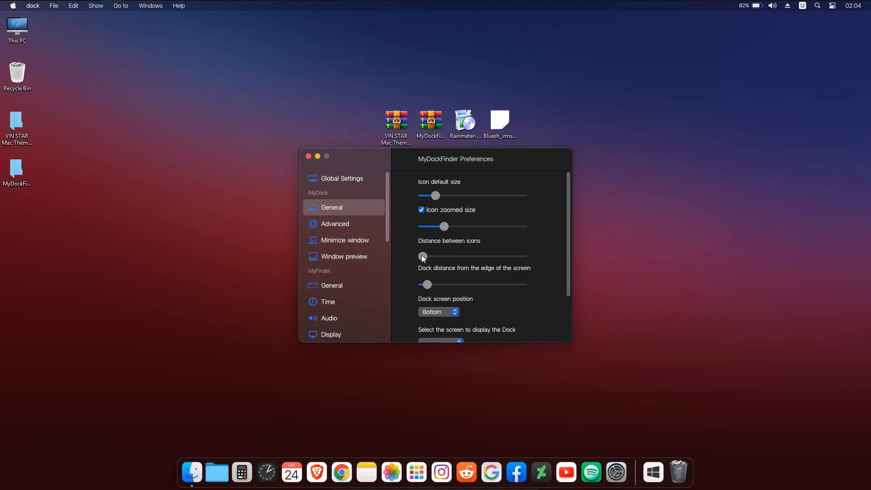
drag(420, 256, 506, 257)
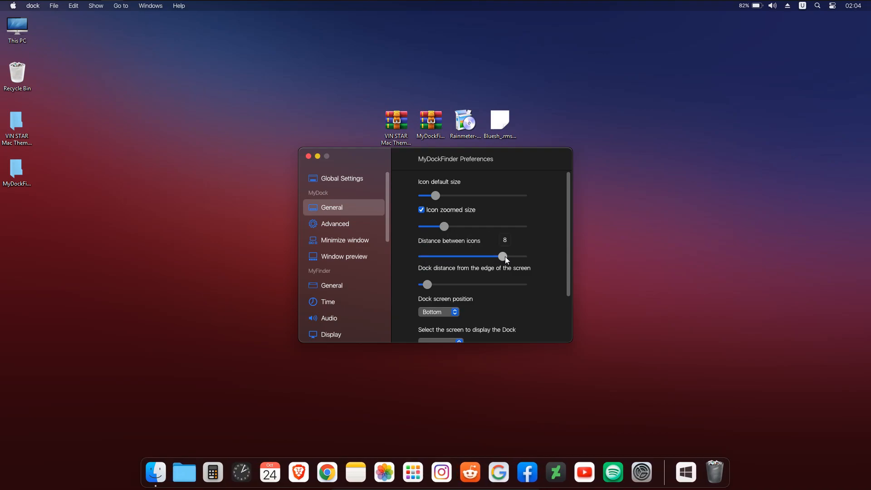
scroll(510, 295, down, 2)
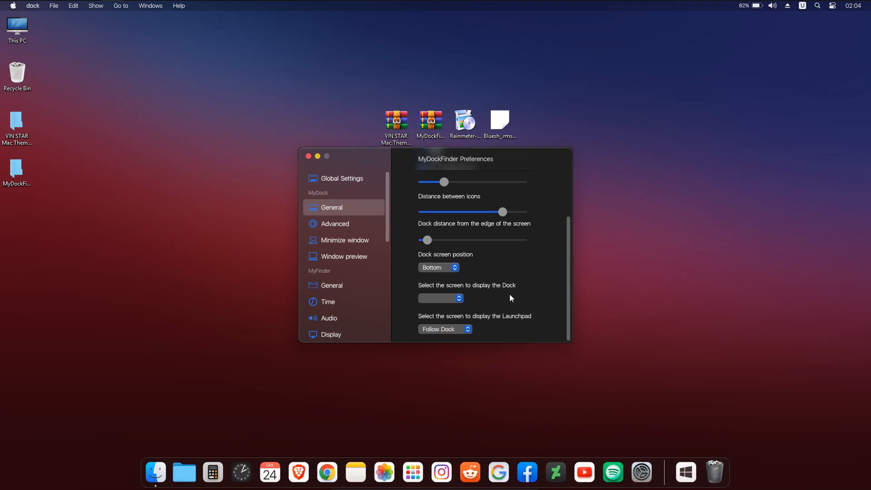
Enable the mask effect for all icons, double-click folder opening and the icon bounce option in MyDock's advanced preferences.
click(371, 225)
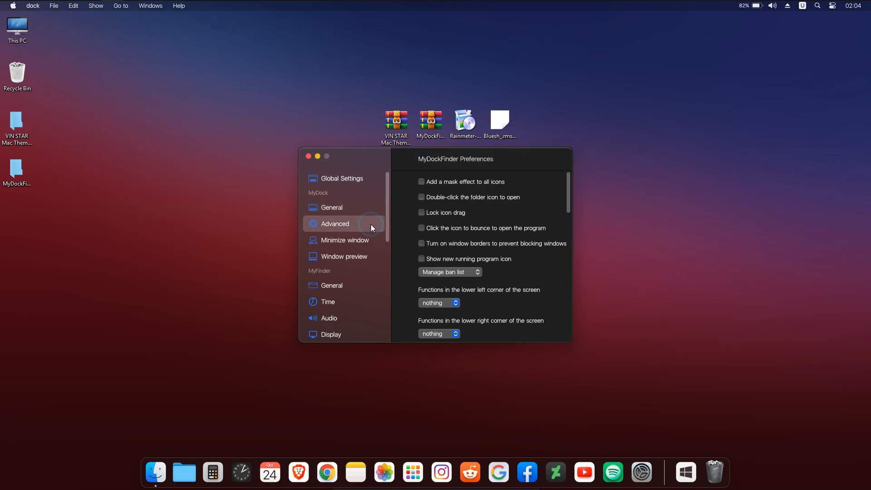
click(422, 182)
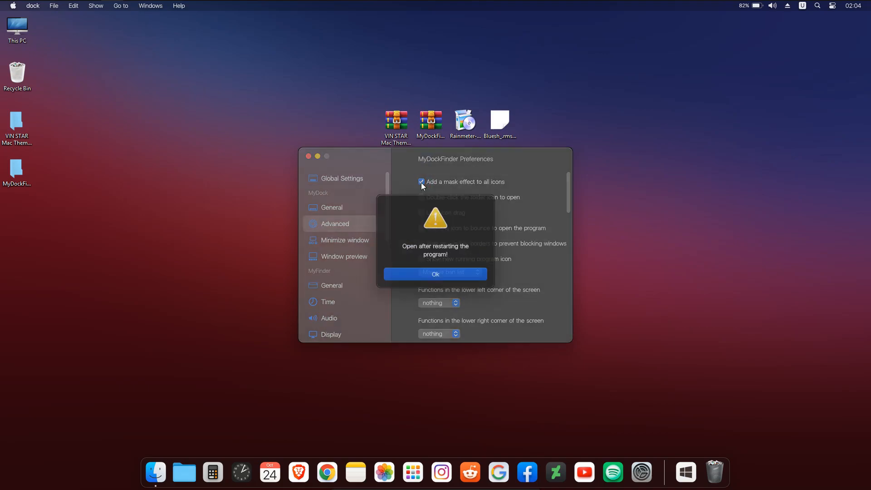
click(432, 278)
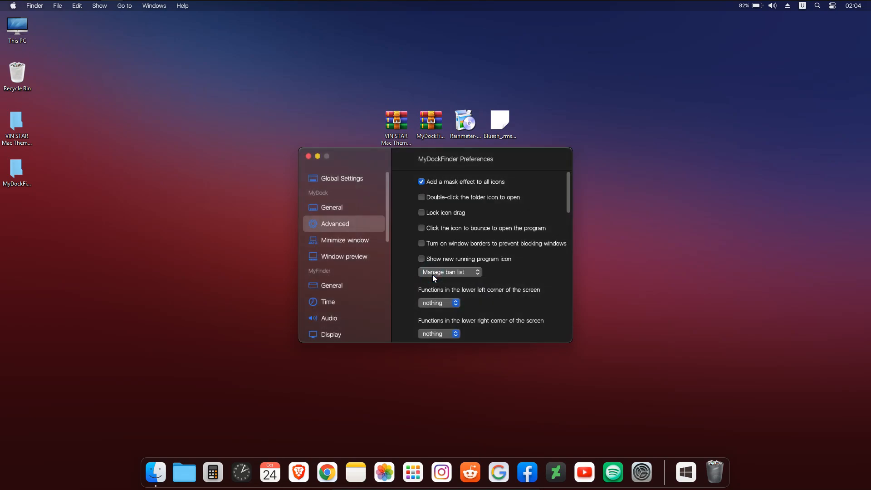
click(423, 198)
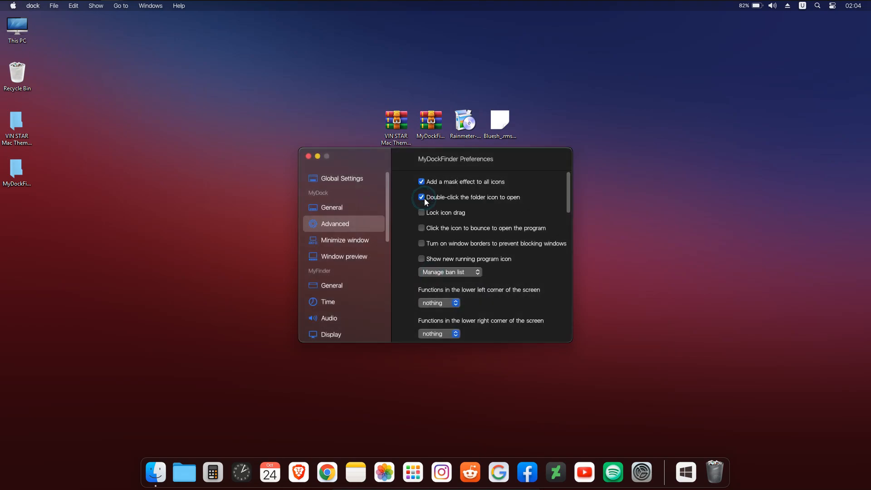
click(424, 228)
scroll(492, 283, down, 5)
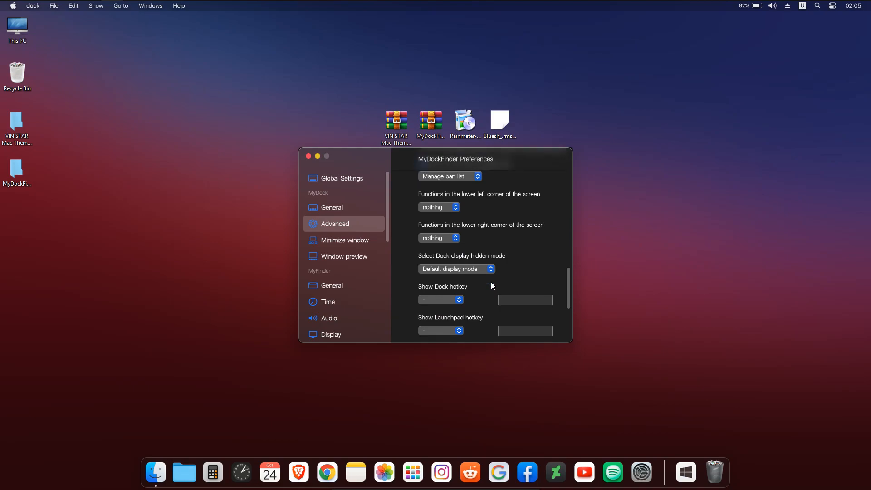
scroll(491, 285, down, 2)
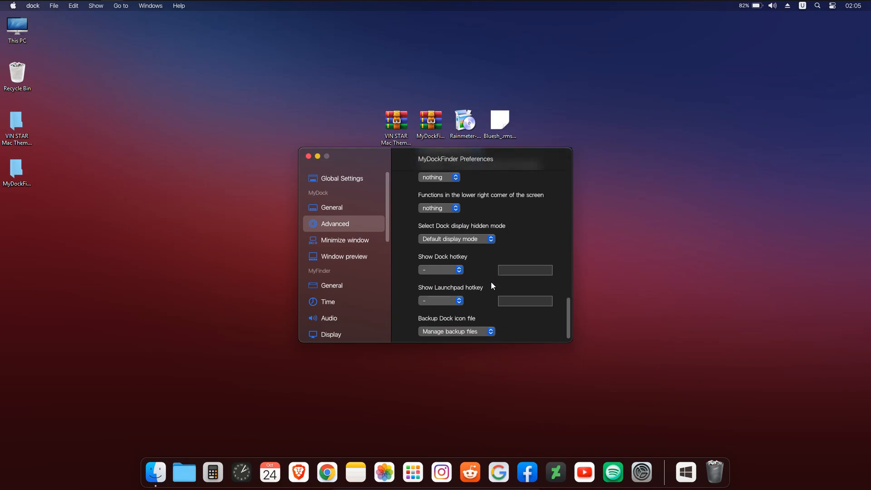
Enable minimizing windows to the Dock and texture generation MipMap in MyDock's minimize window preferences.
click(371, 243)
click(423, 182)
click(422, 214)
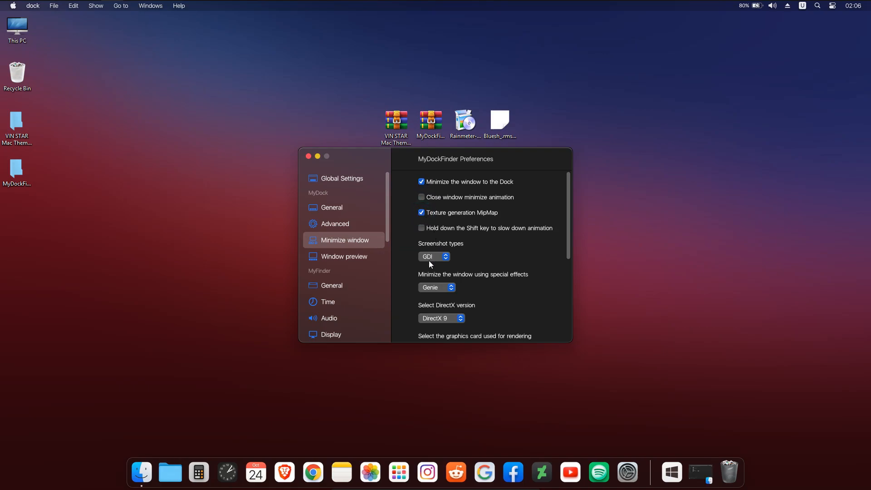
Set window minimizing to DirectX 11, VirtualBox Graphics Adapter (WDDM) for rendering, and the Scale effect.
scroll(429, 260, down, 3)
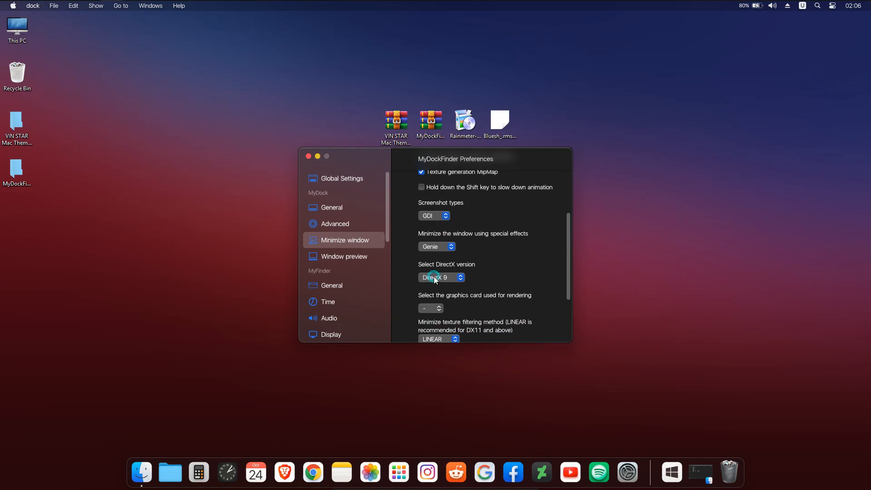
click(435, 278)
click(441, 288)
scroll(440, 276, down, 3)
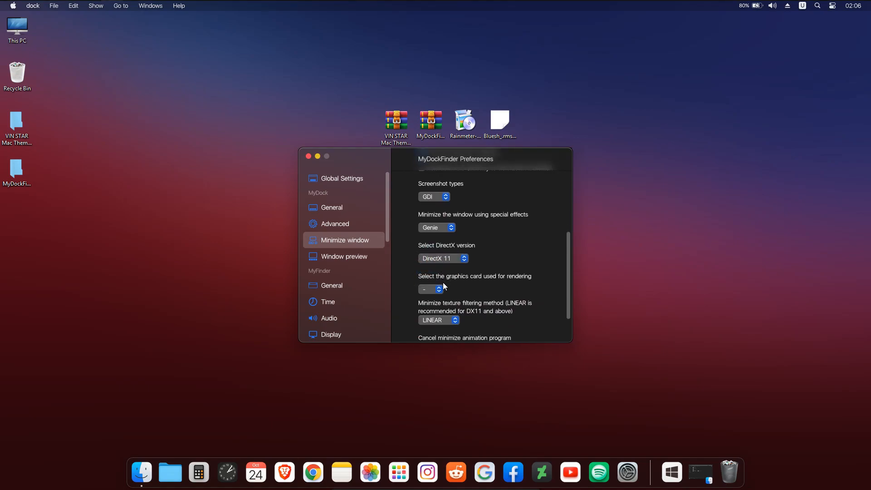
click(432, 268)
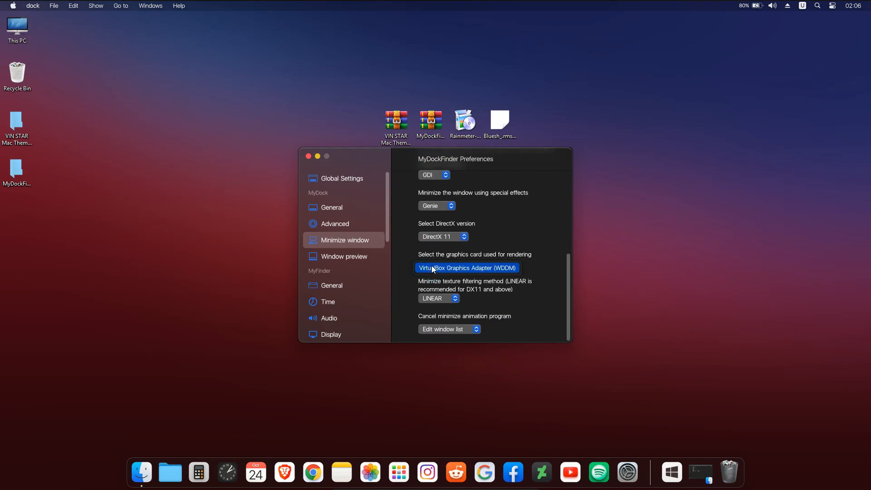
click(433, 266)
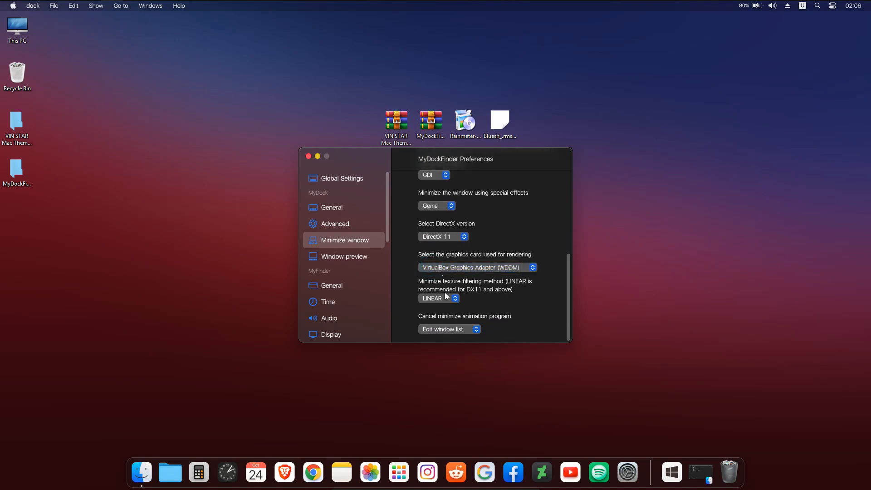
click(434, 206)
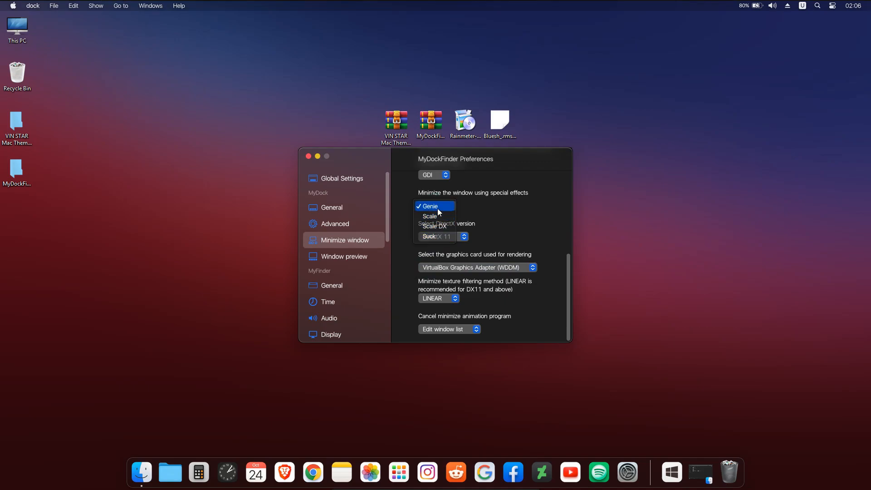
click(436, 217)
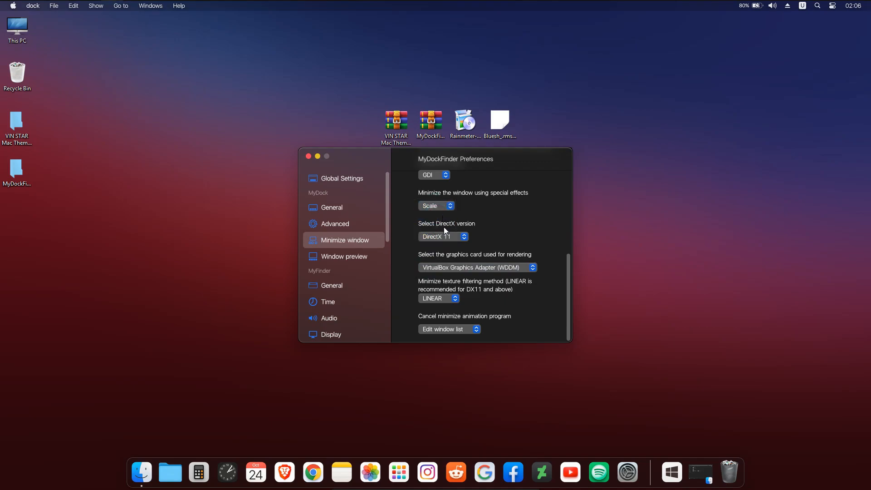
Enable window previews with application name and window control buttons, and slightly increase the preview size.
click(357, 257)
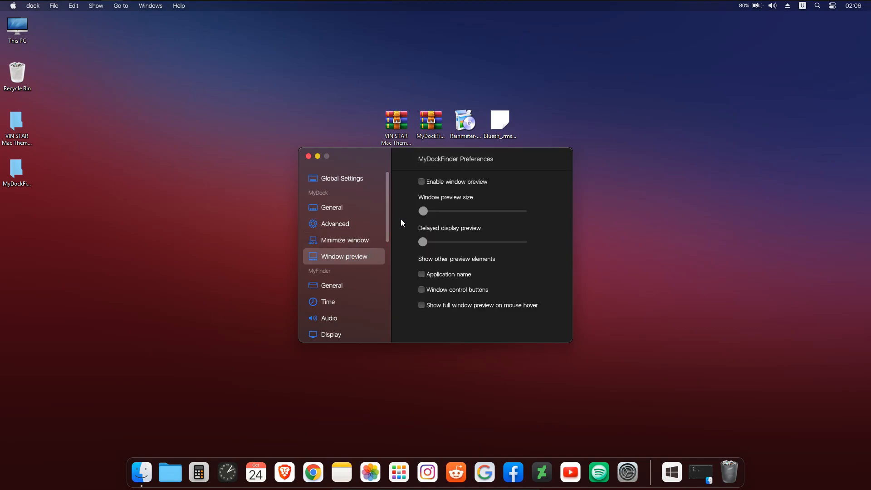
click(425, 182)
click(425, 213)
drag(428, 213, 430, 213)
click(424, 242)
click(424, 275)
click(423, 290)
Enable the restart and shutdown confirmation and set the Finder color mode to Setting in MyFinder's general preferences.
click(348, 287)
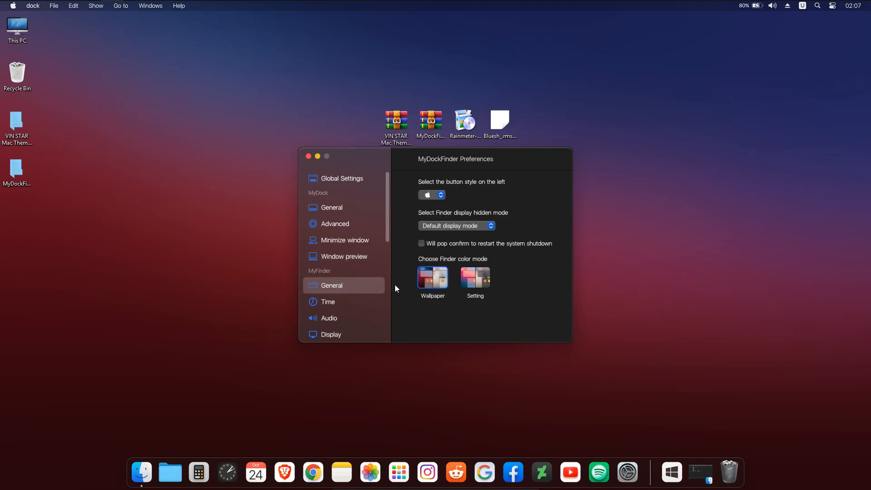
click(421, 243)
click(477, 281)
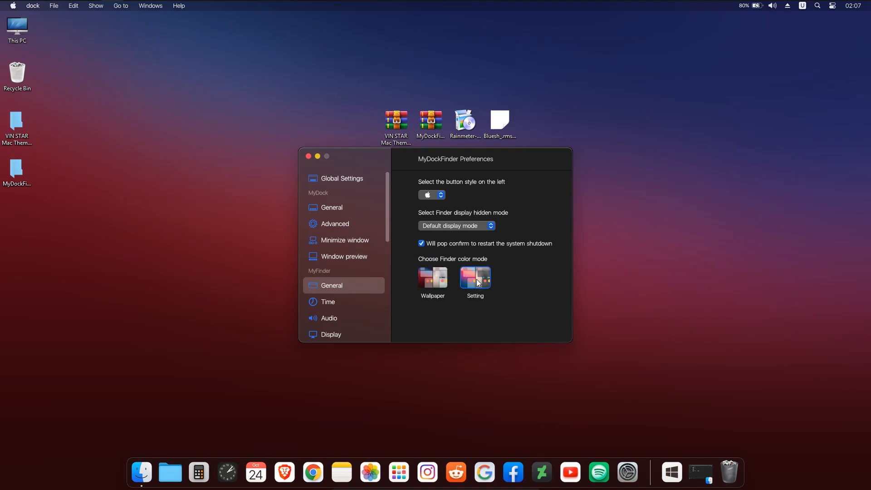
Set MyFinder's date display to Sun Oct24 and the time display to the AM/PM format.
click(357, 304)
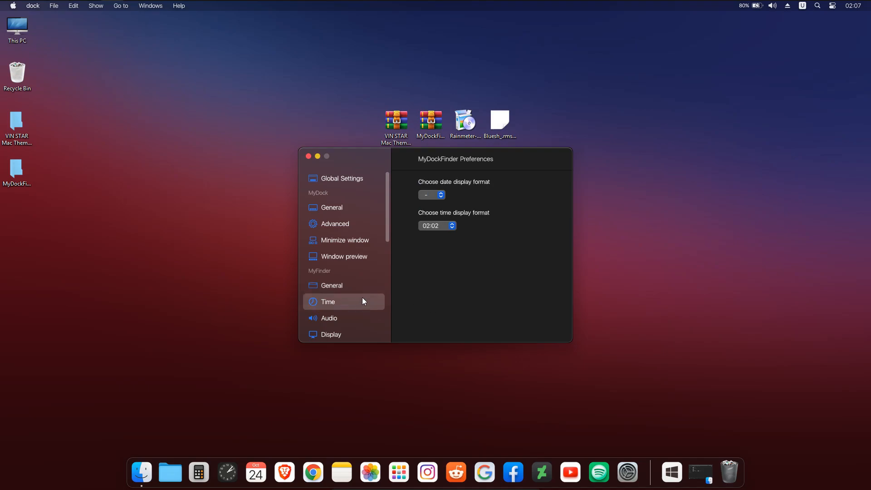
click(440, 195)
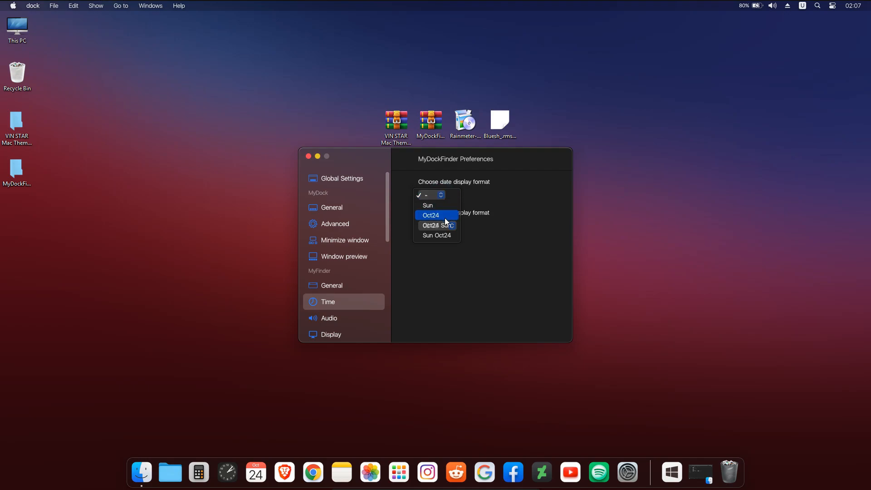
click(435, 236)
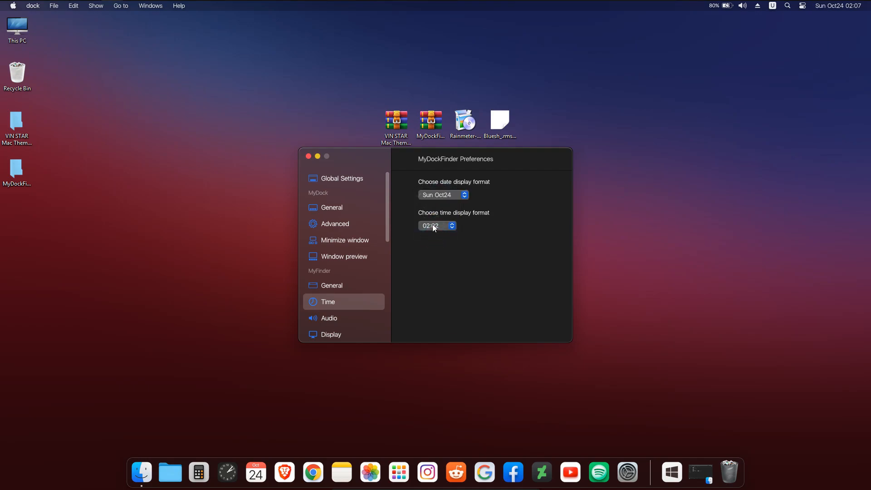
click(433, 226)
click(437, 237)
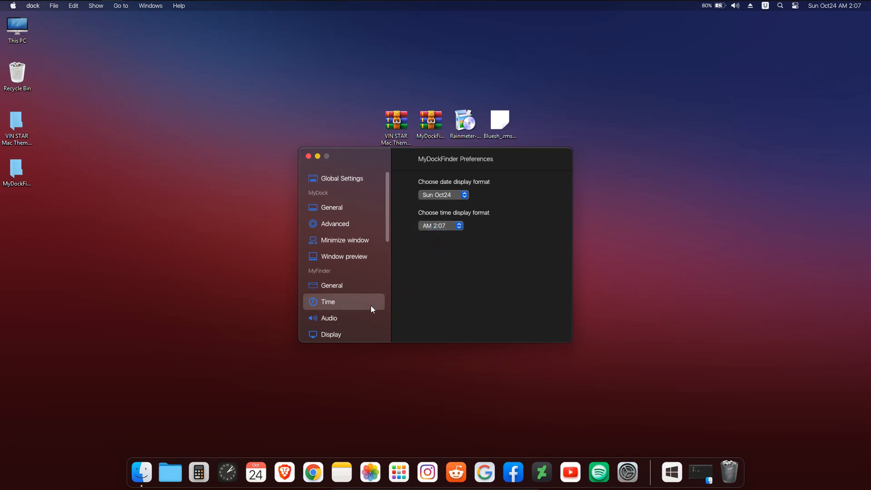
Set the volume and brightness prompt style to Mac in the audio preferences.
click(347, 318)
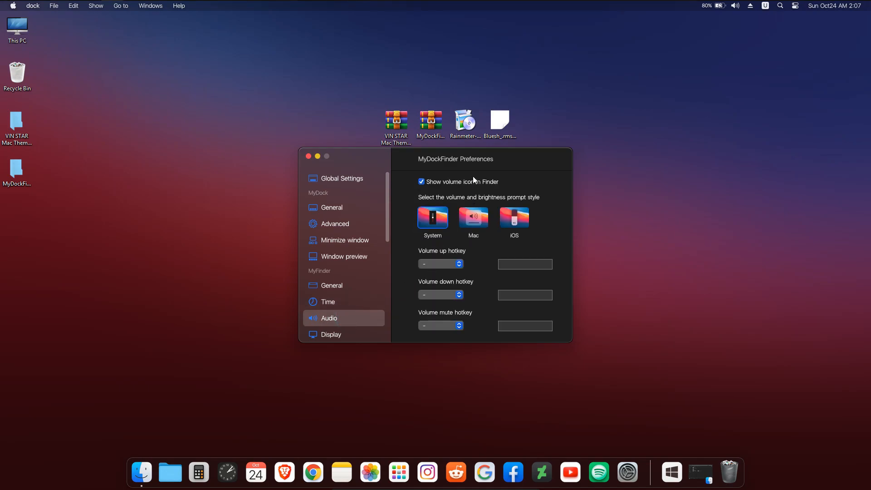
click(479, 214)
scroll(359, 307, down, 4)
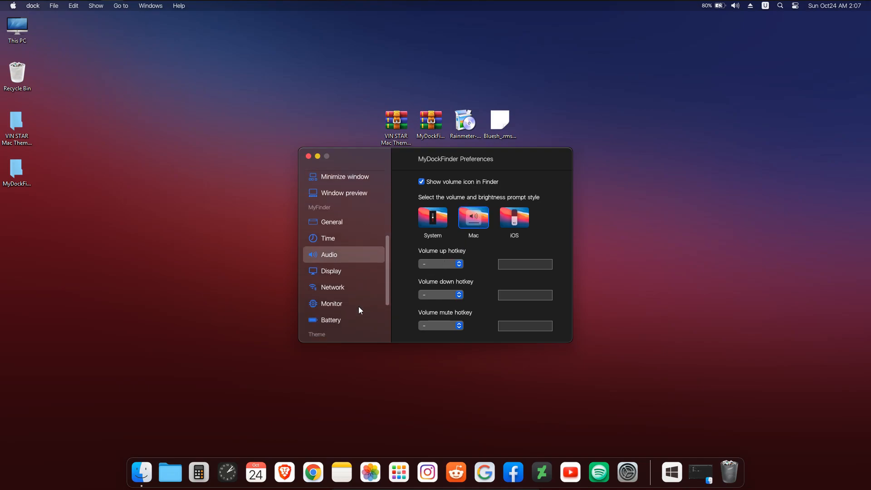
Enable the CPU monitor in MyFinder's monitor preferences and set it to the round pie display style.
click(345, 248)
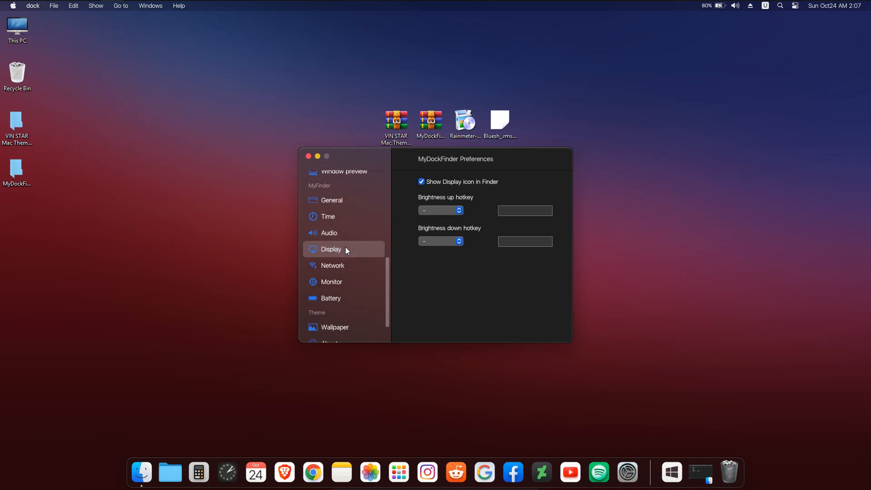
click(343, 268)
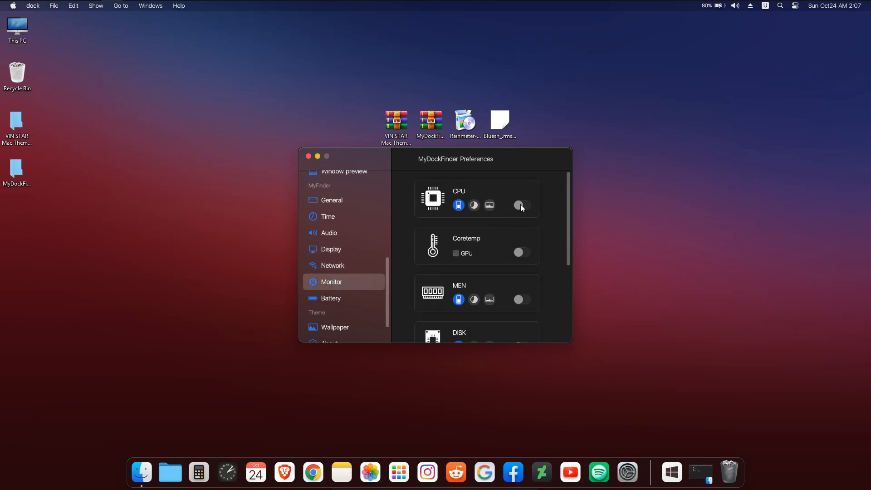
click(521, 205)
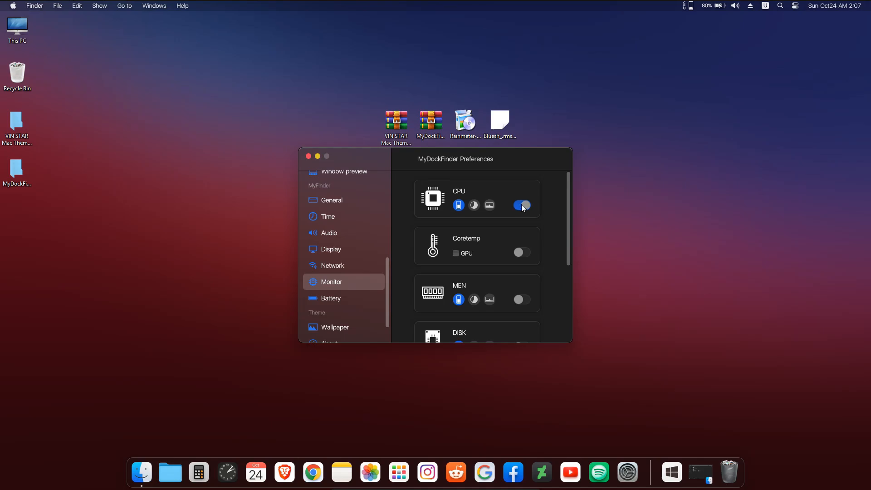
click(486, 206)
click(475, 206)
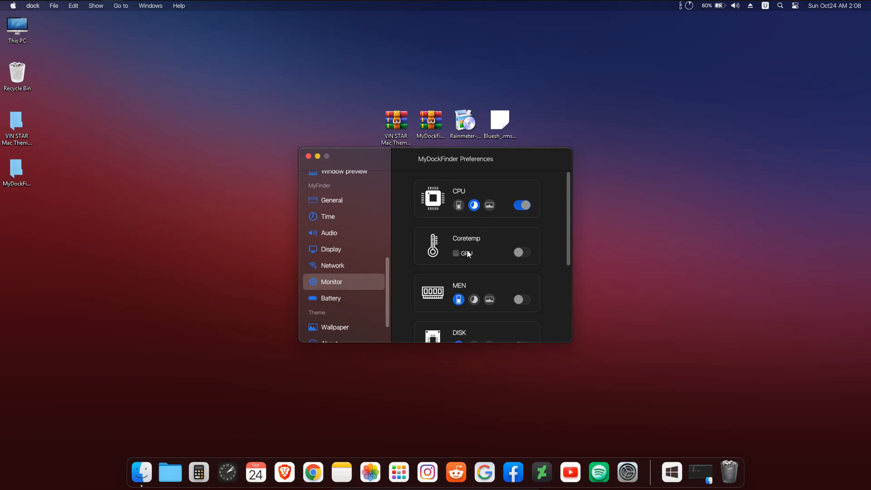
Try the Coretemp monitor with the GPU option, switch it off again, and enable the NETWORK monitor.
click(522, 252)
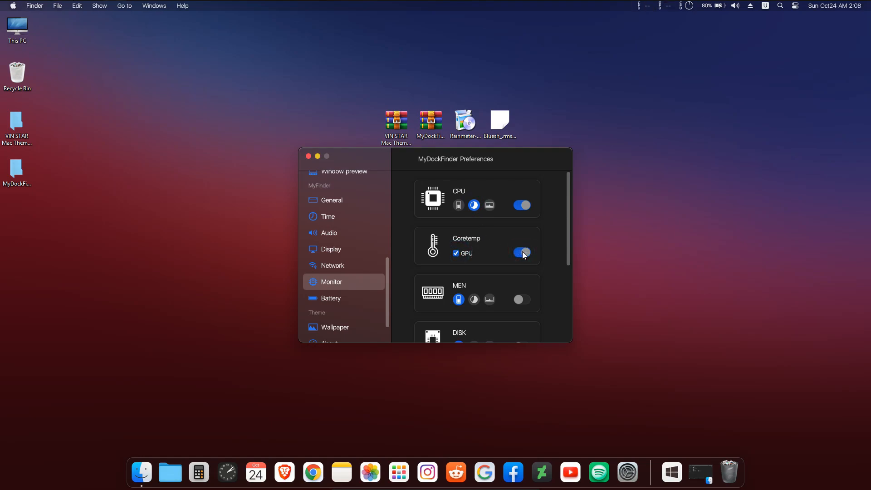
click(522, 252)
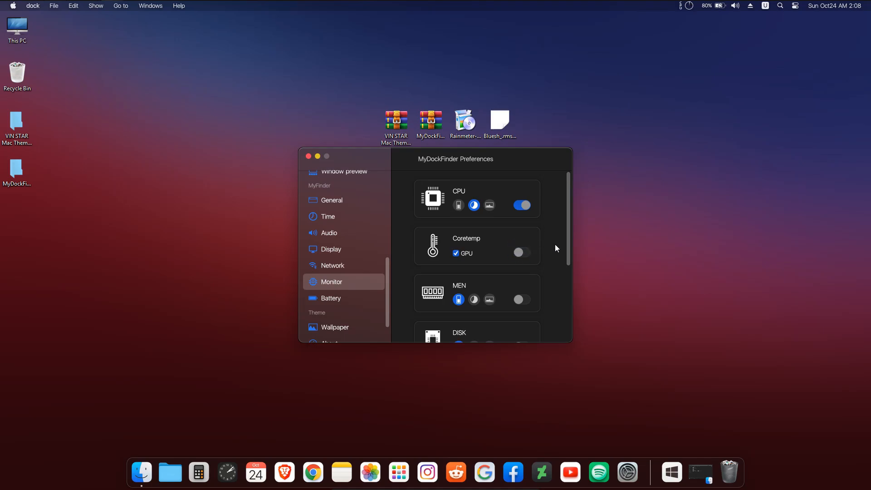
scroll(570, 241, down, 2)
scroll(563, 313, down, 1)
click(521, 319)
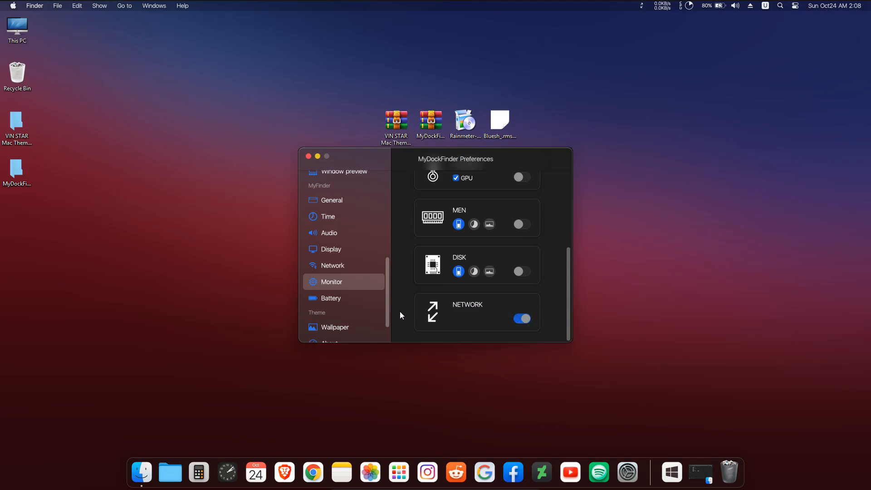
Enable combined power display for multiple batteries, view the About page, and close the preferences.
click(363, 299)
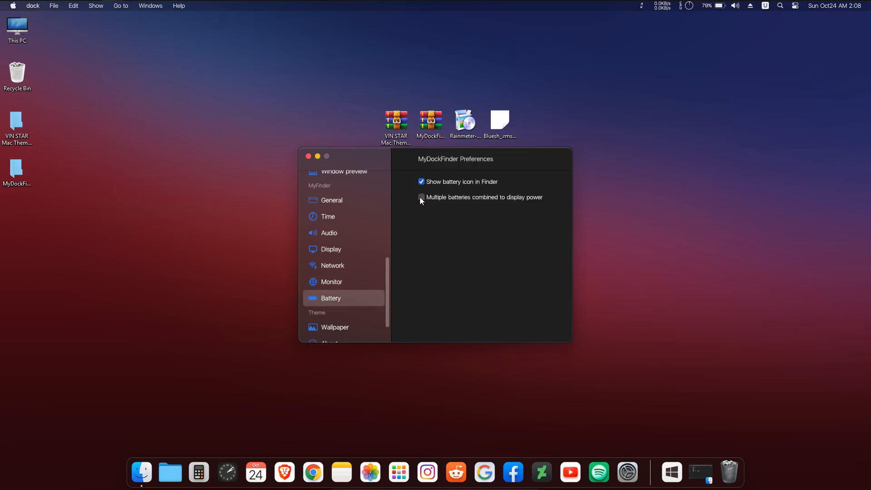
scroll(368, 314, down, 1)
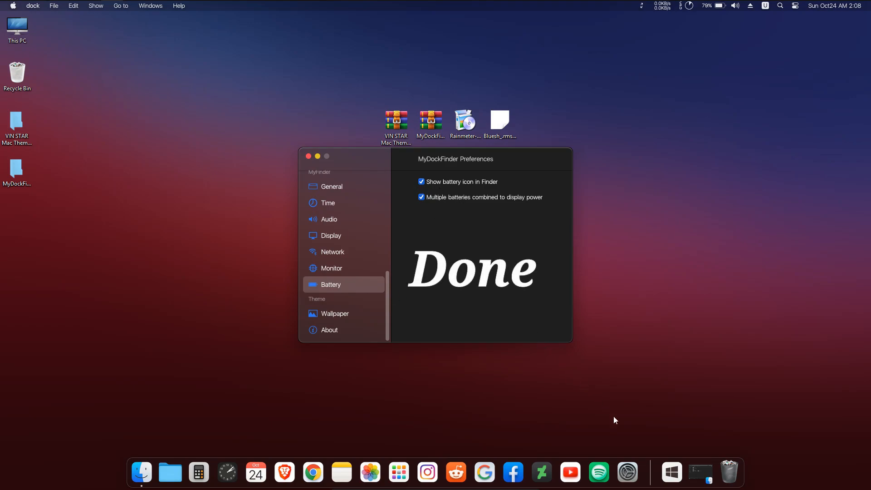
mouse_move(141, 473)
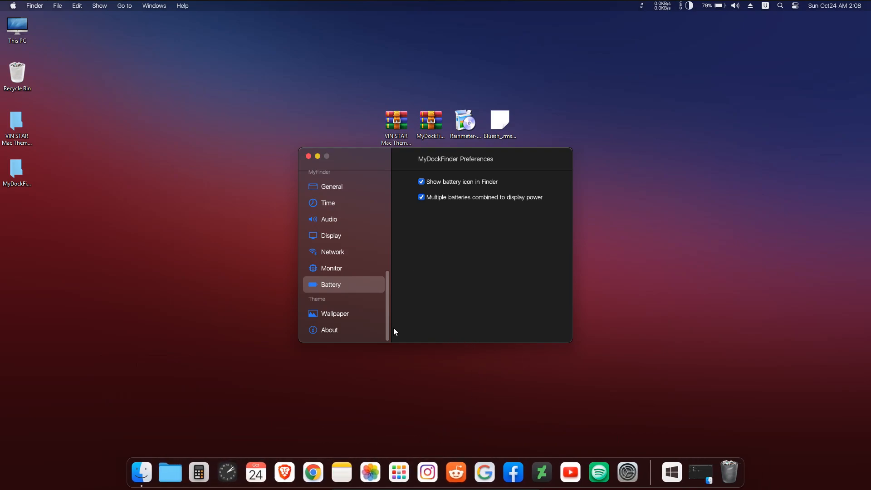
click(337, 330)
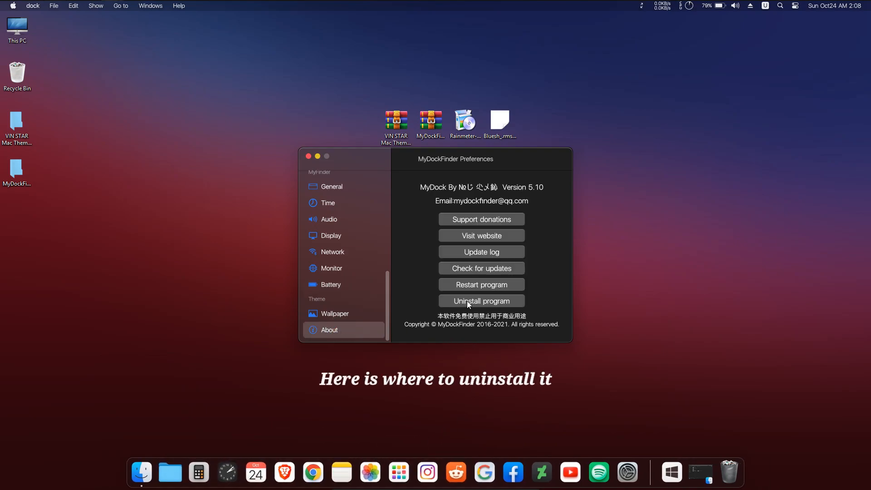
click(308, 156)
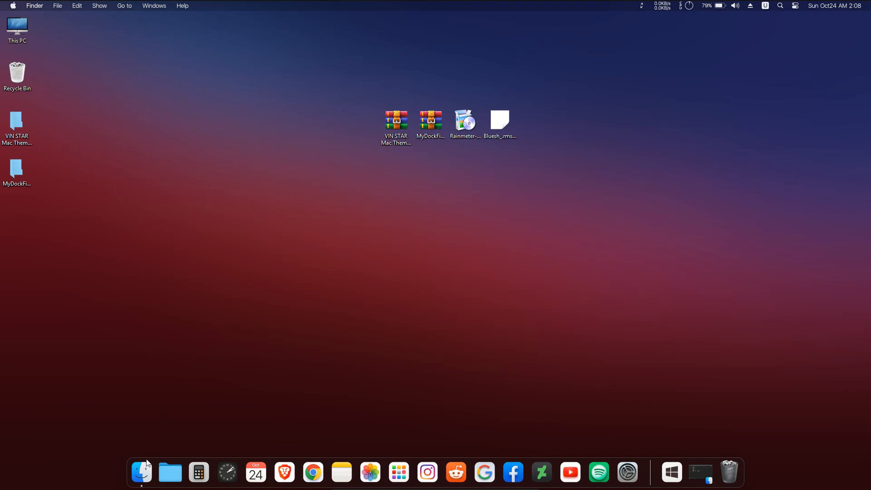
Open the MyDock folder on Local Disk (C:) in the file explorer.
click(143, 472)
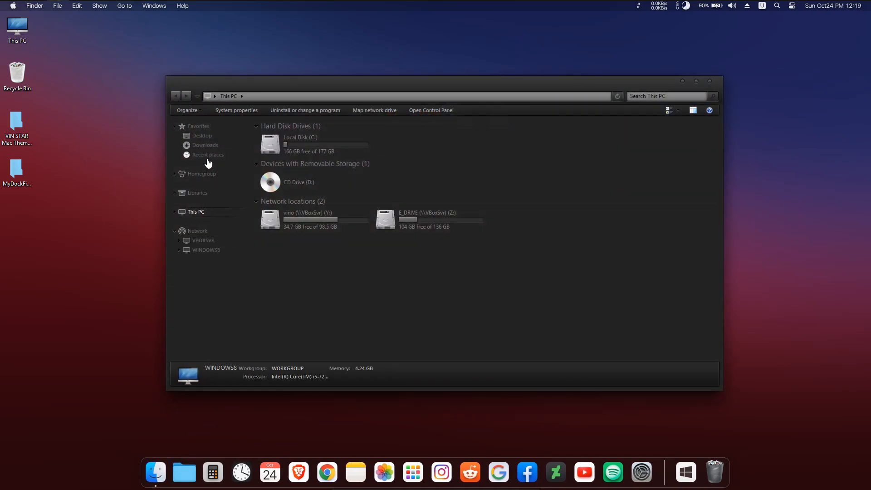
click(268, 146)
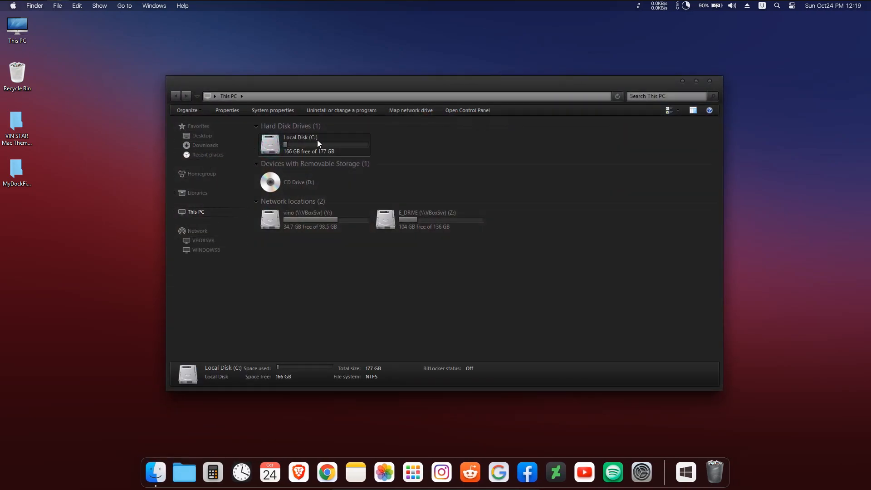
double_click(299, 142)
click(275, 152)
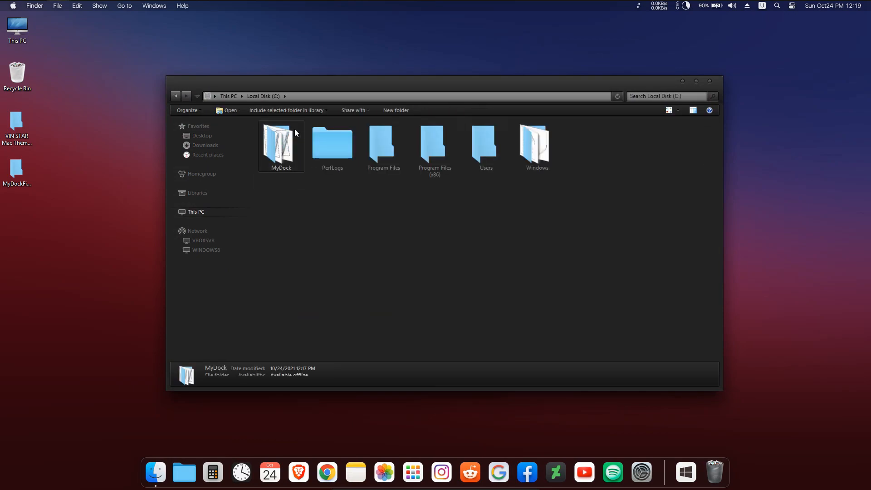
double_click(276, 151)
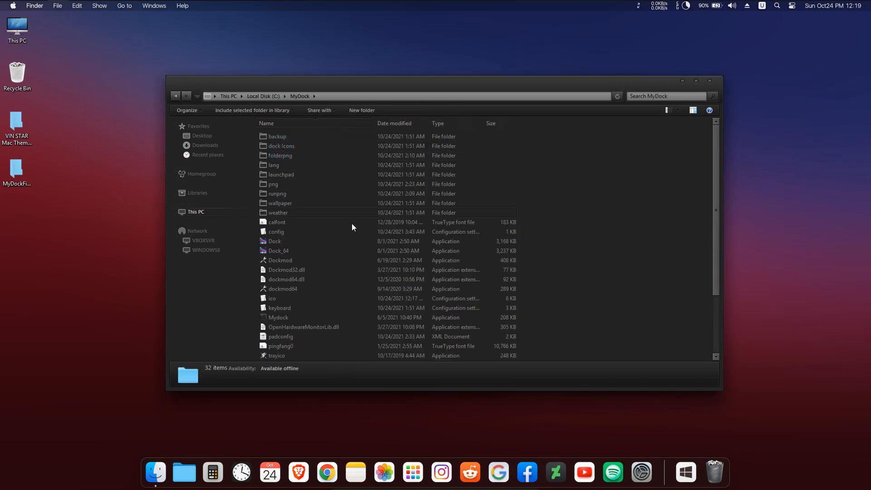
Create a desktop shortcut for the Mydock application and close the folder window.
click(270, 319)
right_click(291, 321)
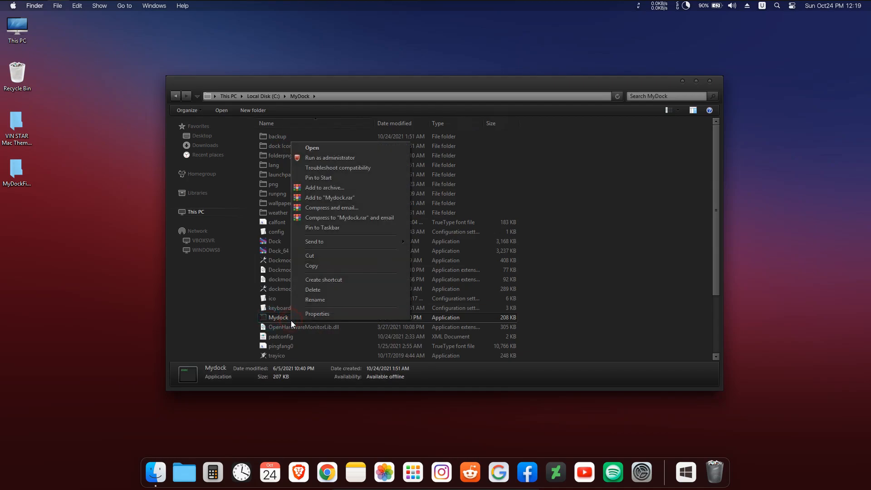
mouse_move(315, 243)
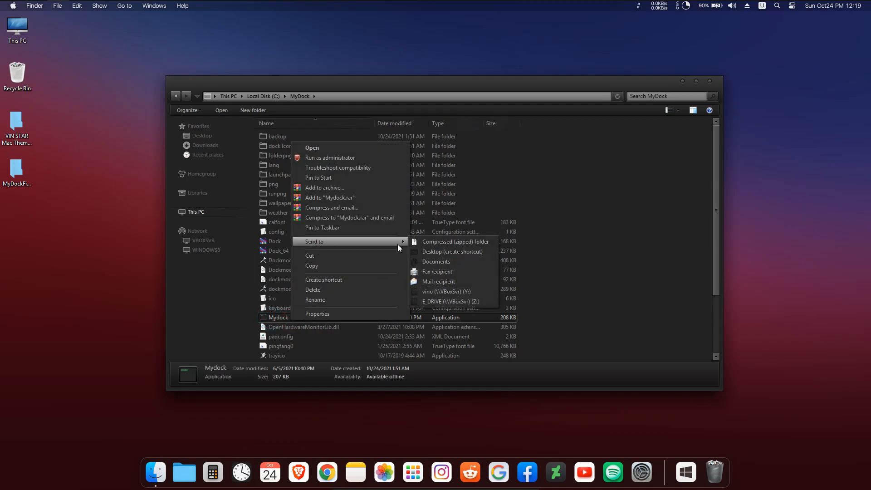
click(449, 253)
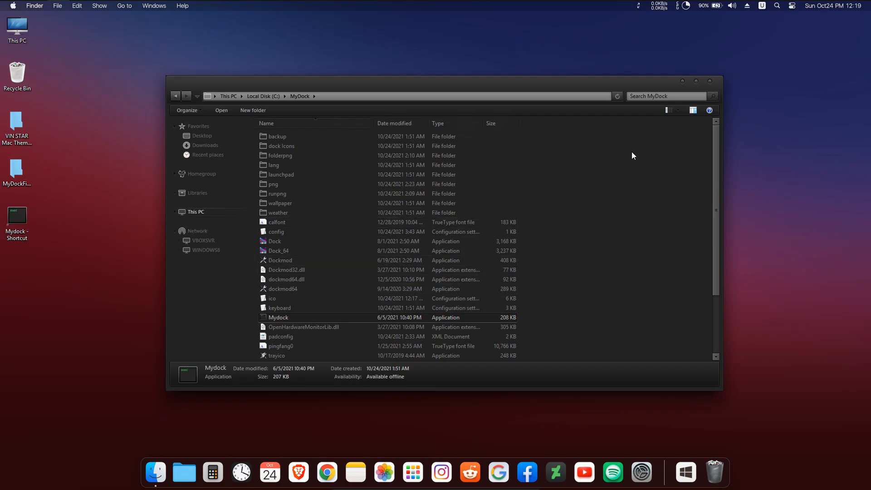
click(710, 81)
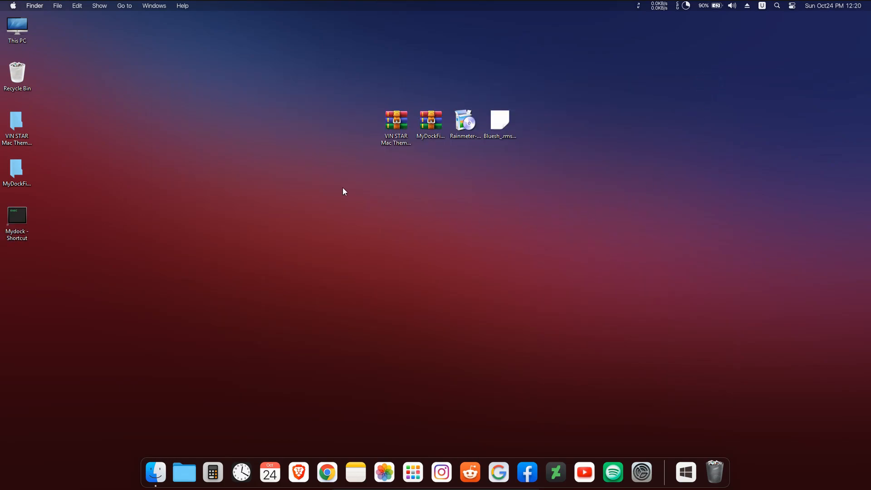
Open the Windows Startup folder by running shell:startup.
key(super+r)
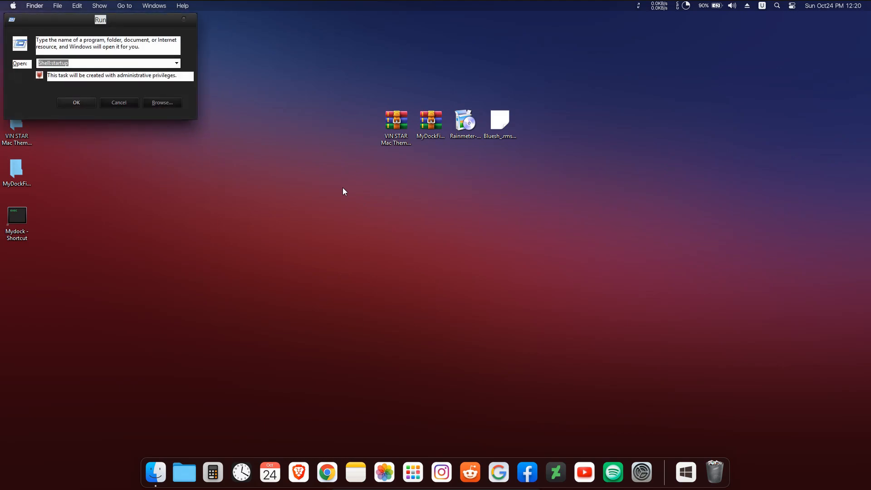
text(Shell:st)
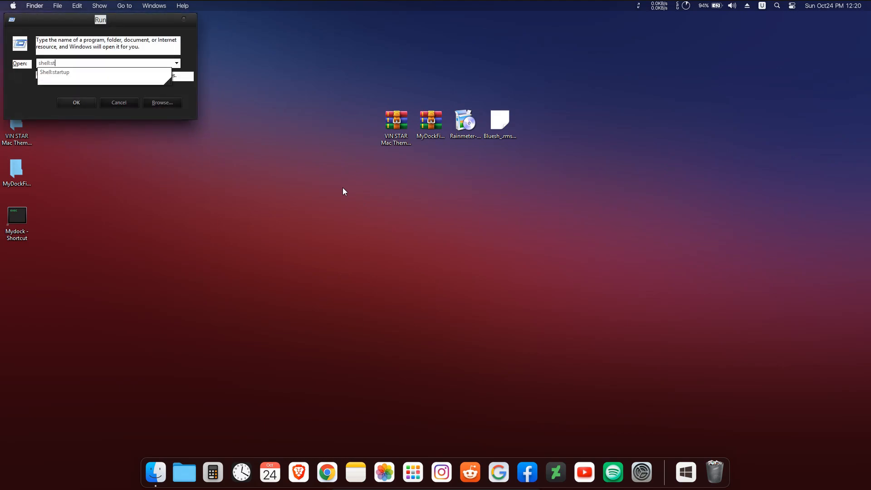
text(artup)
key(Return)
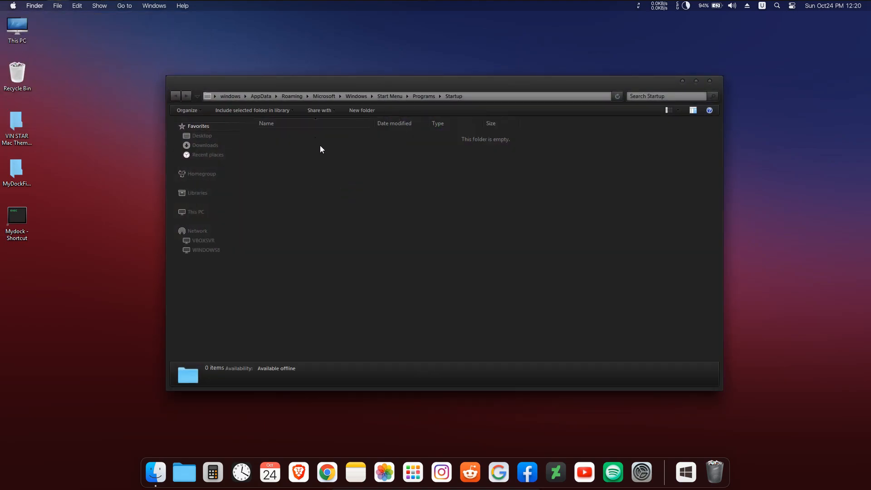
Move the Mydock shortcut from the desktop into the Startup folder and close the window.
drag(22, 217, 301, 192)
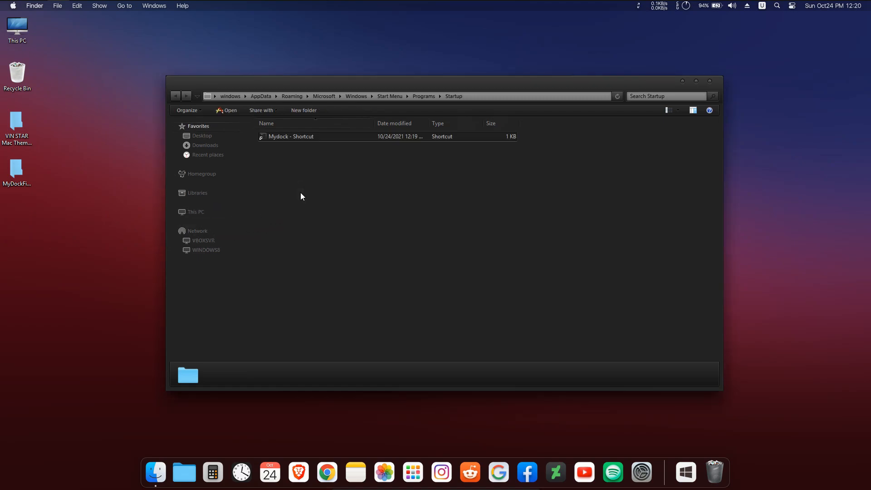
click(436, 196)
click(709, 81)
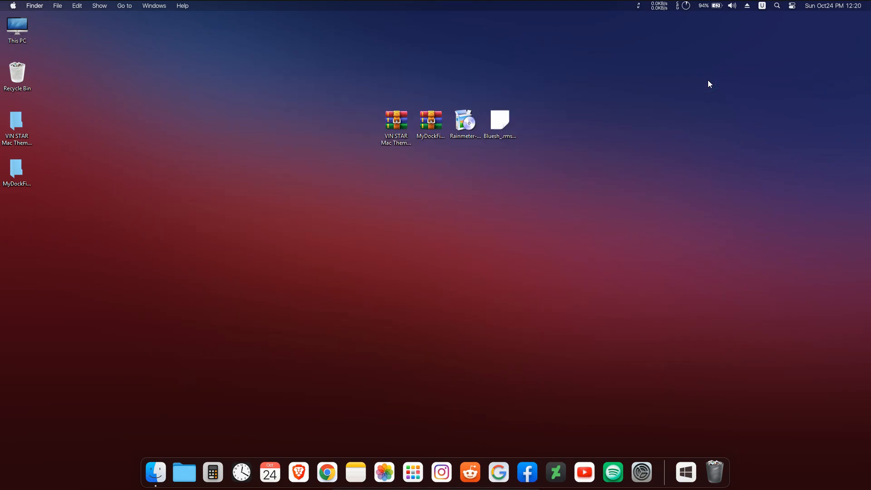
Open This PC from the Dock and remove the C: folder item from the Dock.
click(155, 471)
mouse_move(154, 470)
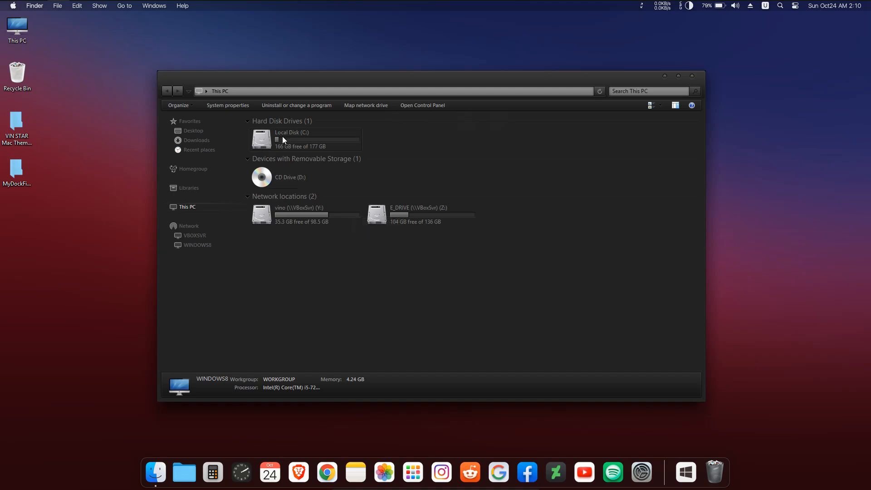
click(185, 470)
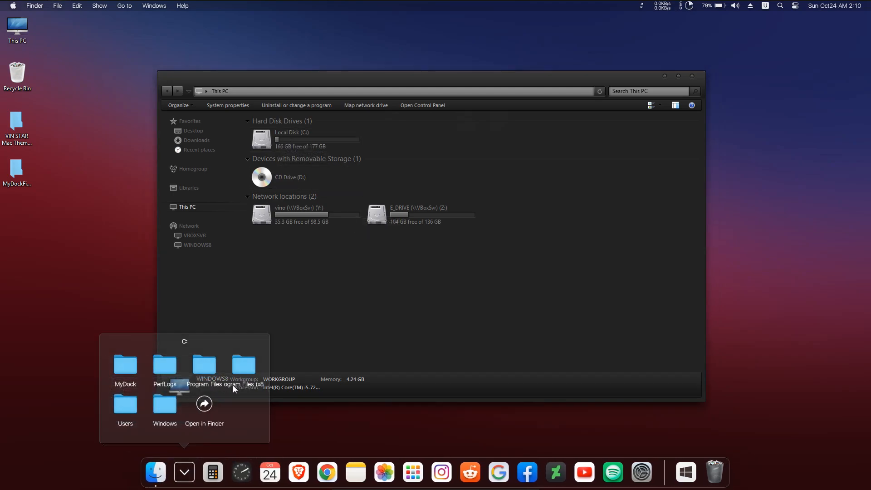
right_click(185, 472)
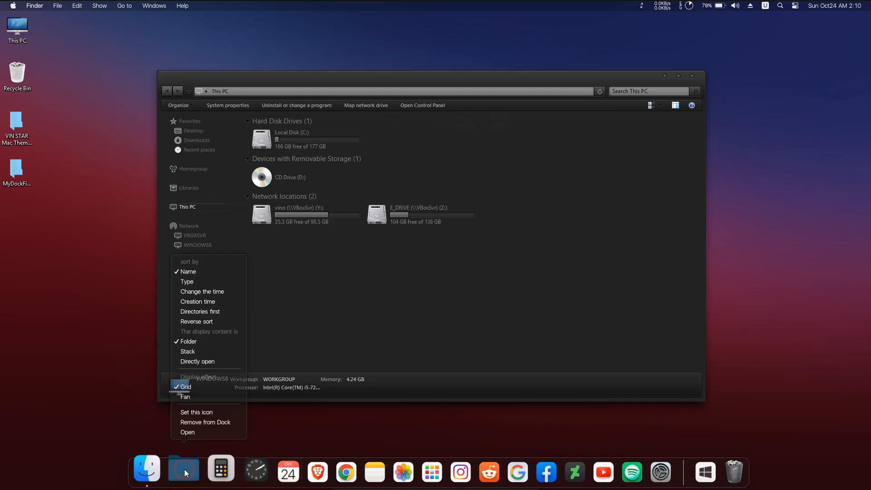
click(189, 422)
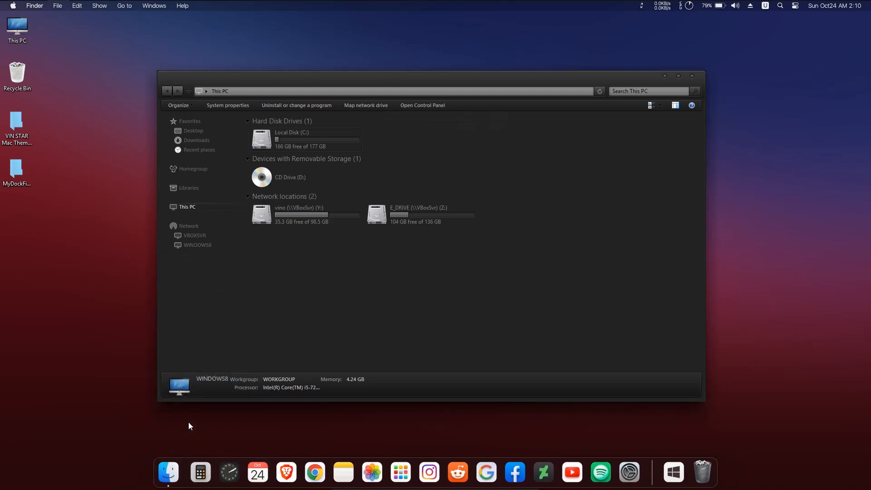
Add Local Disk (C:) from This PC to the Dock beside Finder and preview its contents.
drag(295, 139, 185, 466)
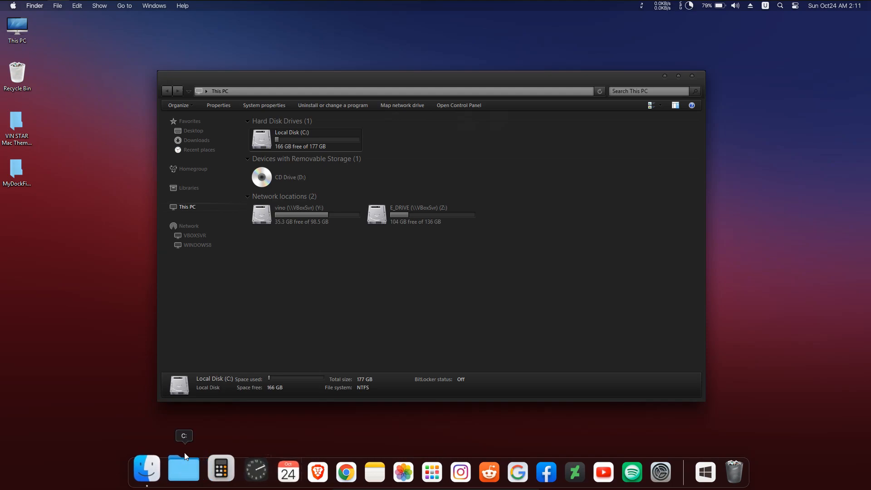
click(181, 466)
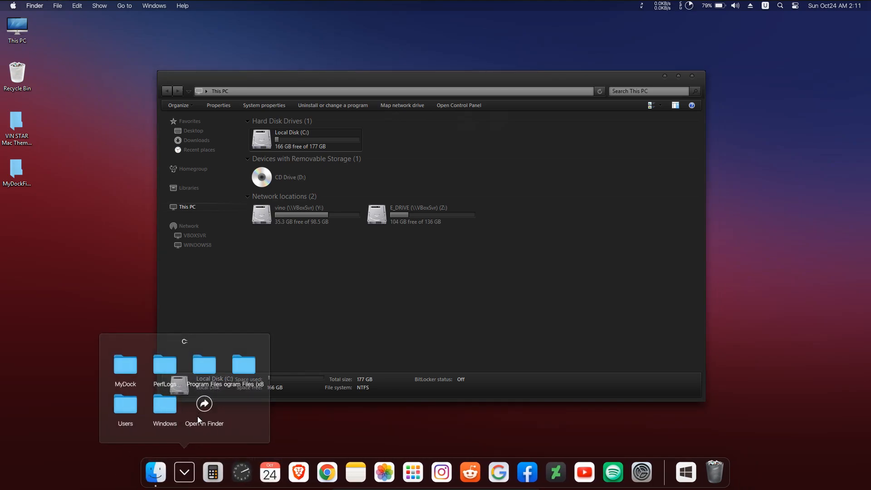
click(186, 472)
Set the display effect of the C: folder in the Dock to Fan and preview its contents.
right_click(186, 472)
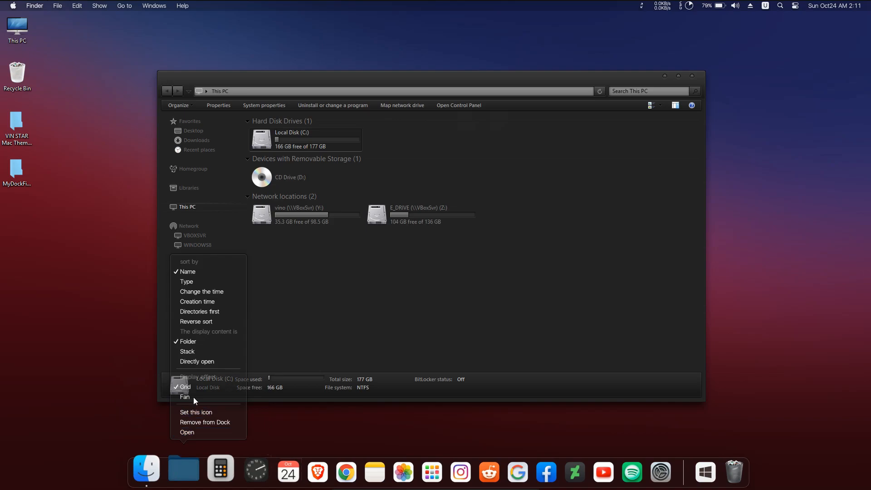
click(194, 394)
click(185, 472)
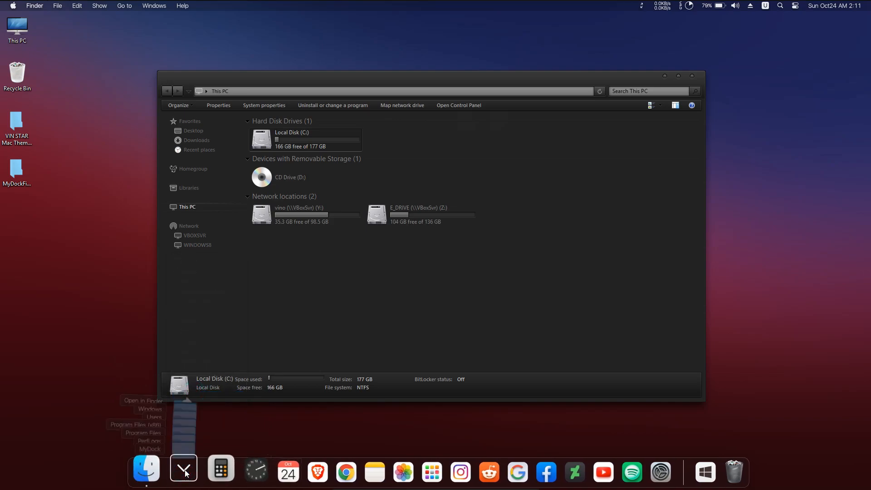
click(185, 473)
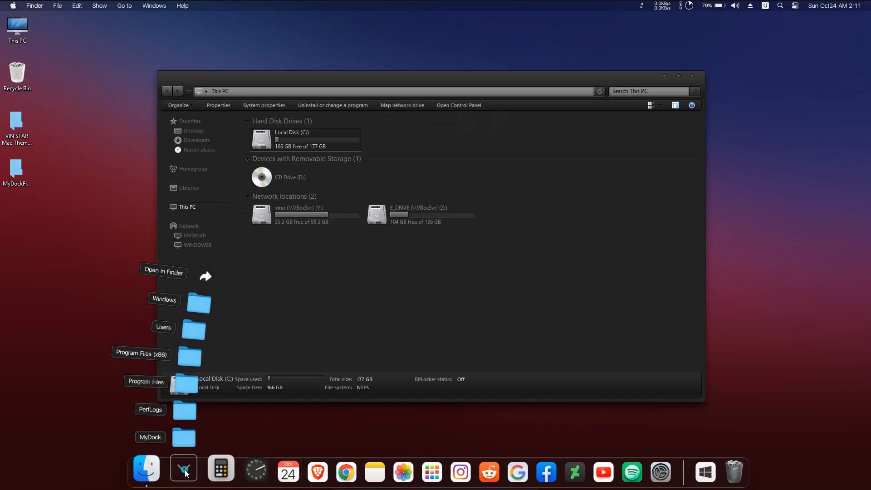
Set the C: folder's display effect in the Dock back to Grid and preview its contents.
right_click(185, 472)
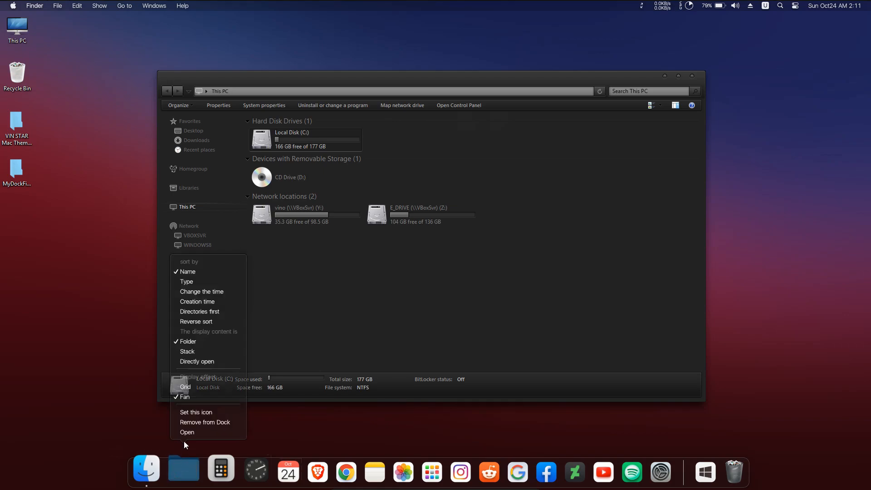
click(193, 387)
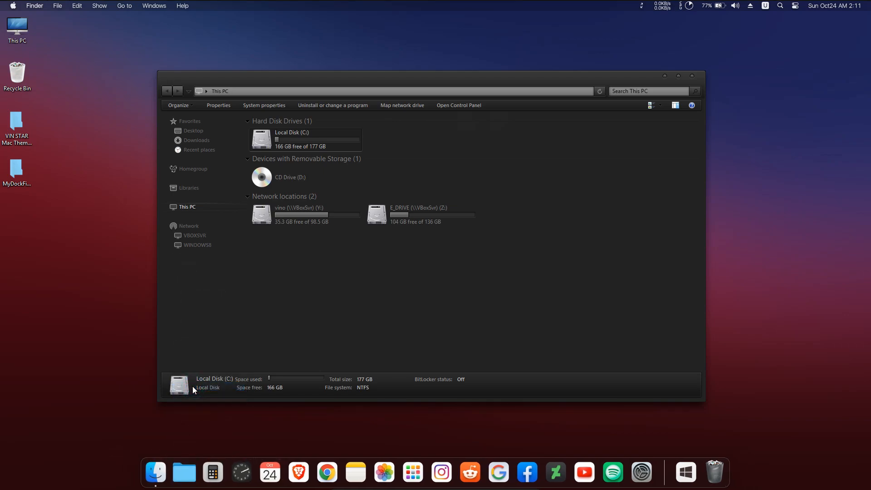
click(184, 473)
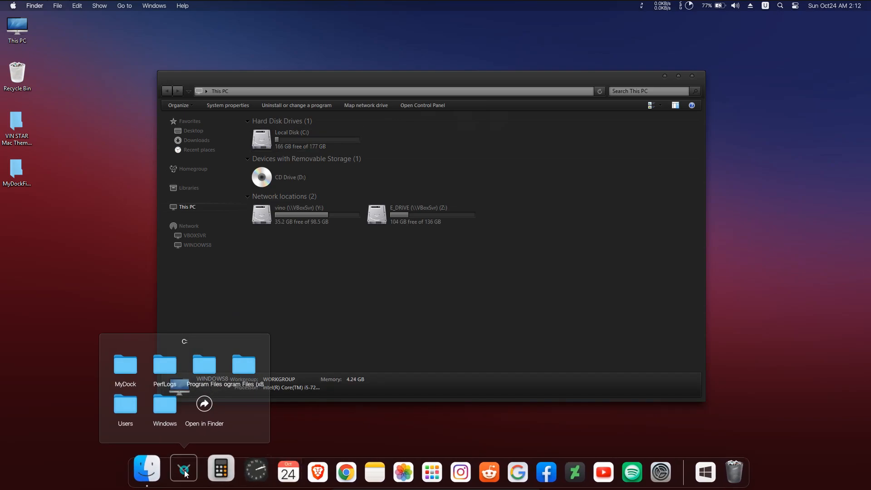
click(184, 472)
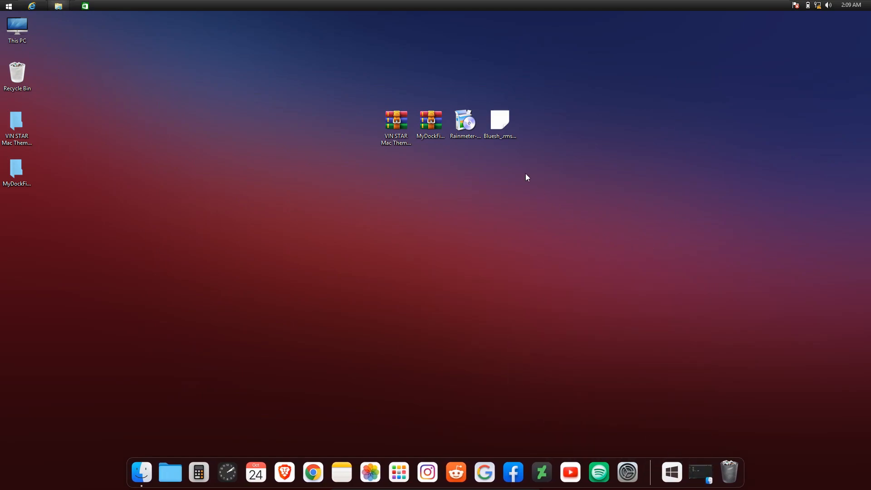
Install Rainmeter in English from the desktop installer, using the standard installation with the default 64-bit and startup options.
double_click(468, 125)
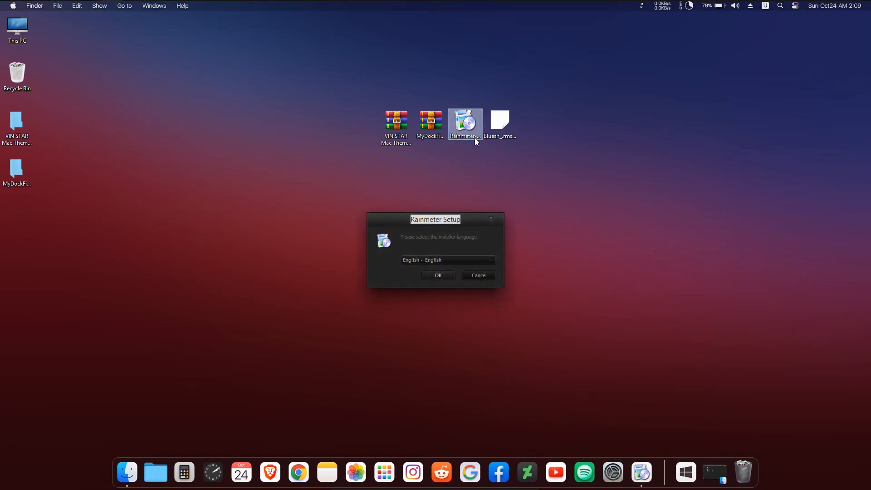
click(443, 275)
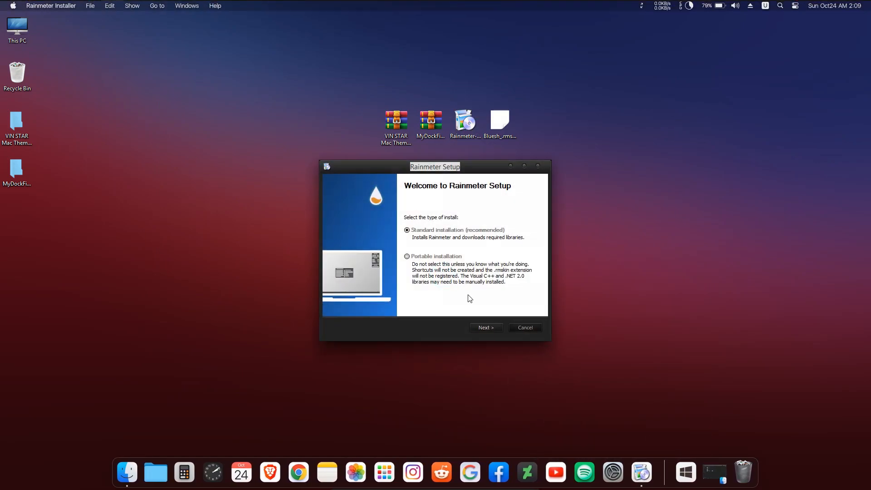
click(482, 327)
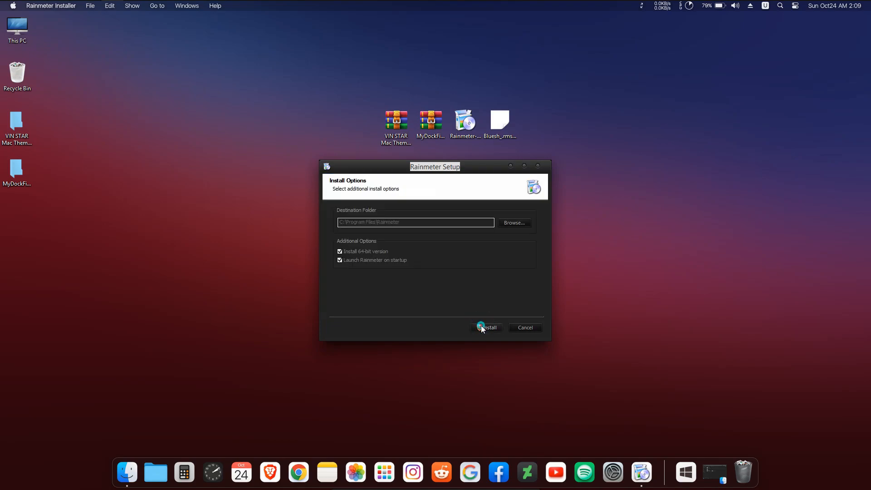
click(481, 327)
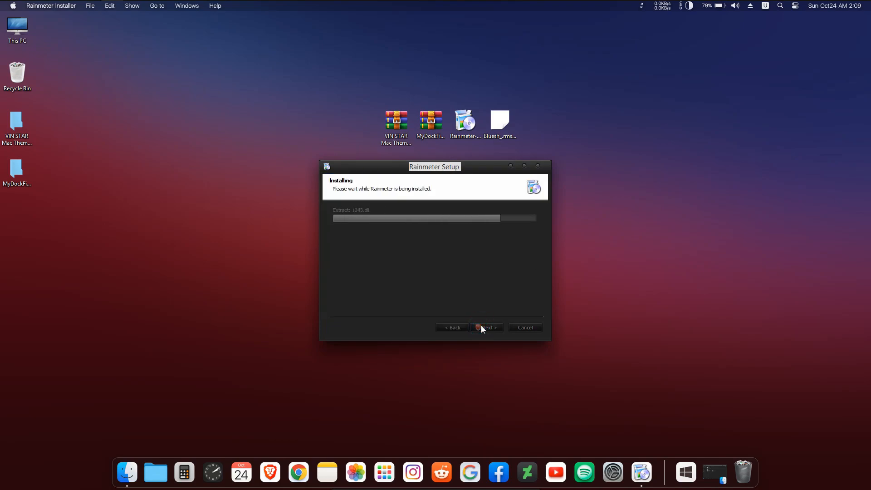
click(481, 327)
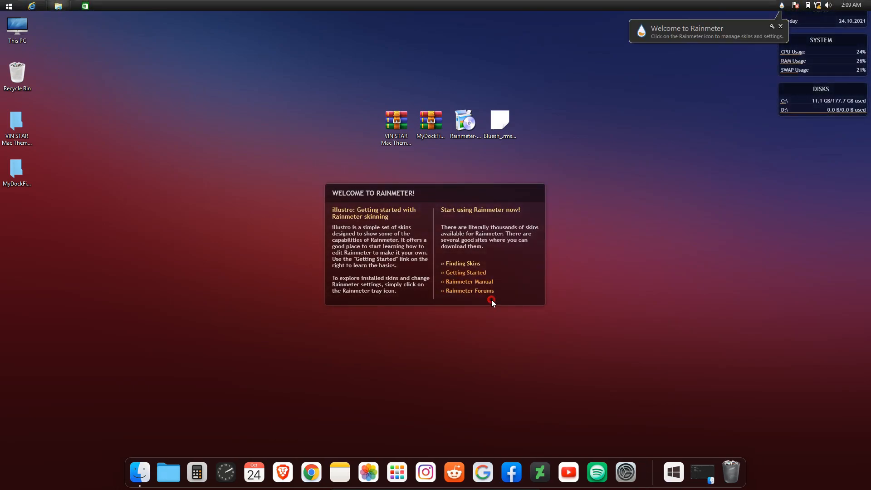
Unload the default illustro skins from the desktop: Welcome, Disk, System and Clock.
right_click(492, 300)
click(515, 404)
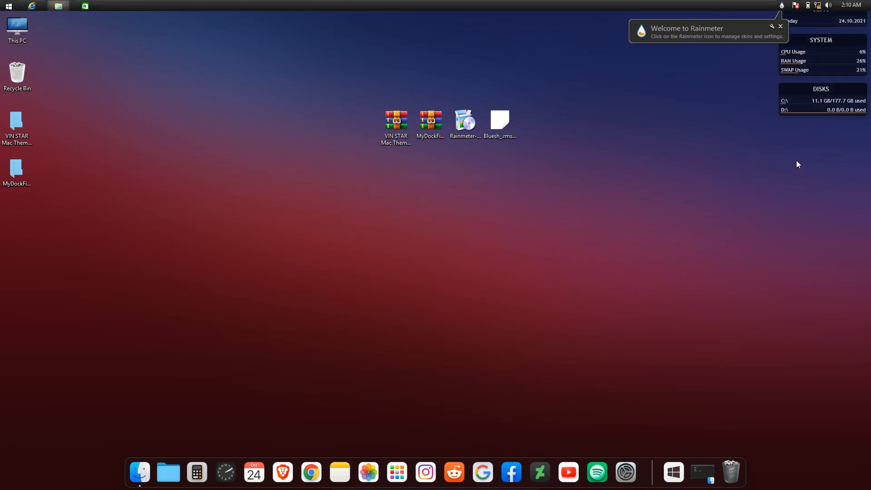
right_click(805, 99)
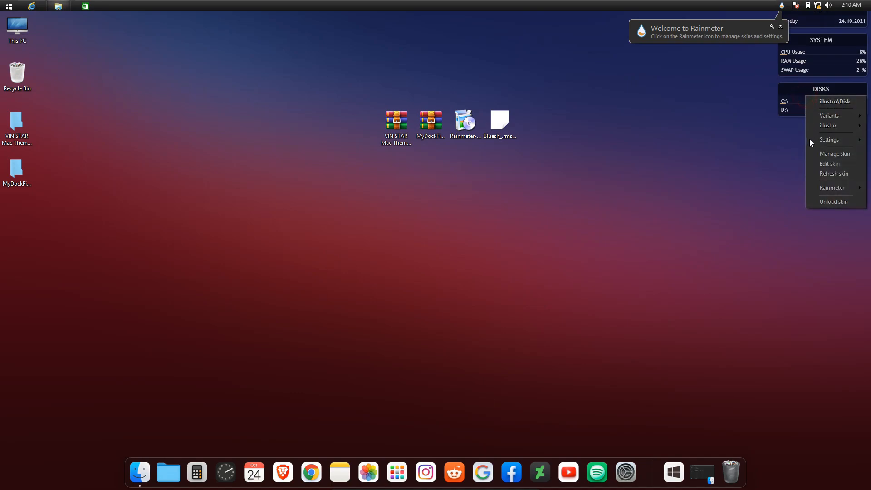
click(819, 201)
right_click(799, 56)
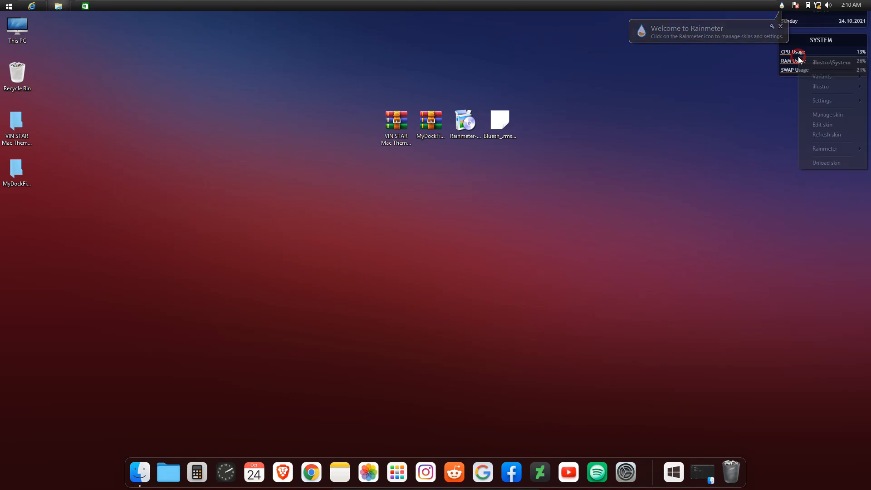
click(813, 160)
right_click(802, 22)
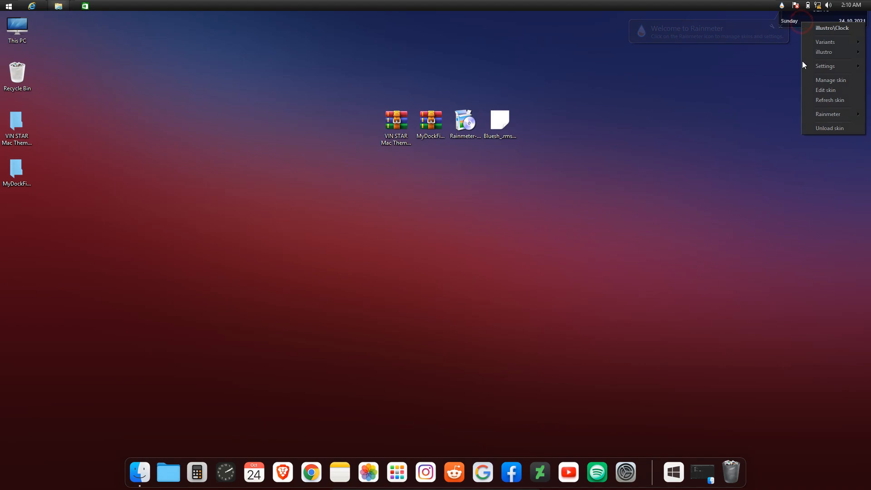
click(813, 129)
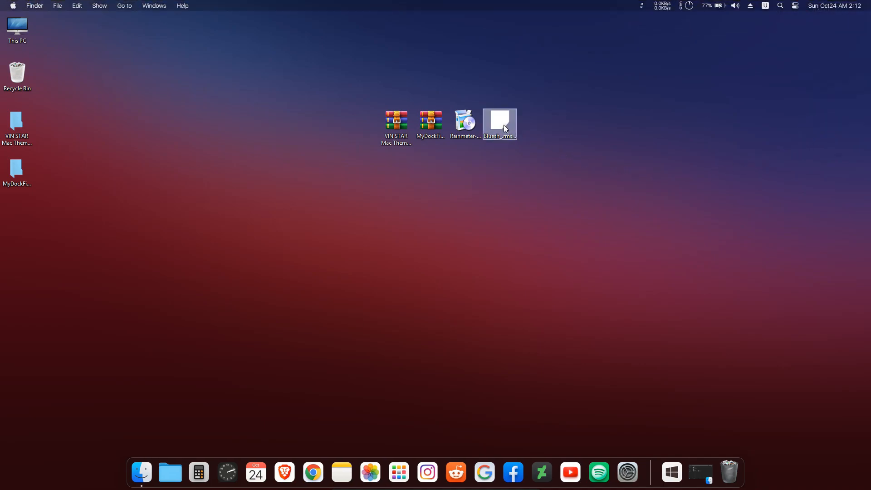
Install the Bluesh skin package from the desktop with the option to apply the included layout turned off.
double_click(504, 127)
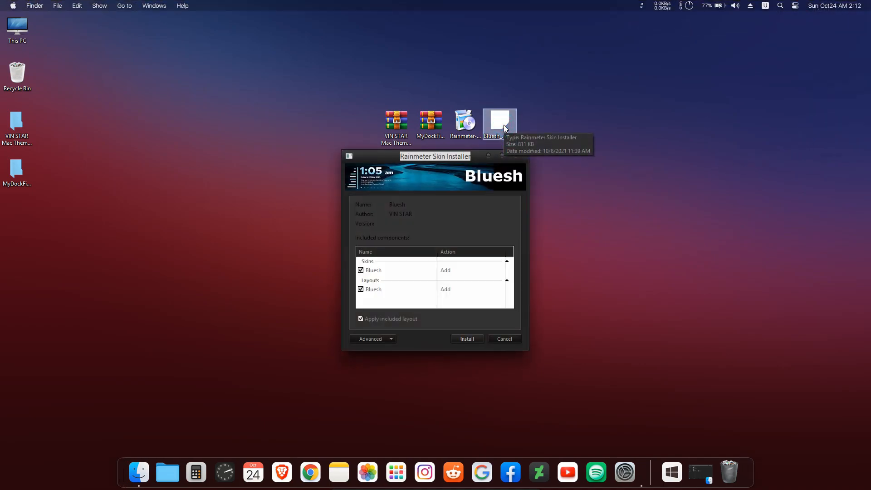
click(361, 319)
click(460, 337)
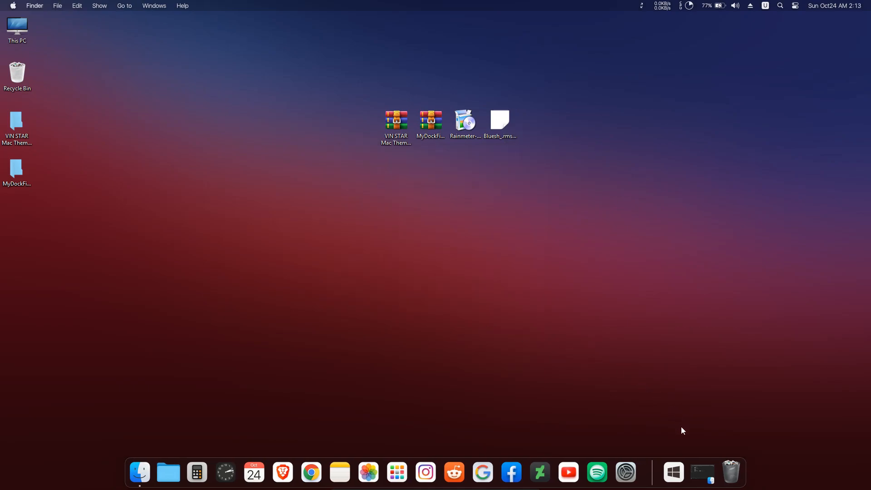
Open the Manage Rainmeter window and load Animation.ini from the Bluesh skins.
click(675, 471)
click(683, 373)
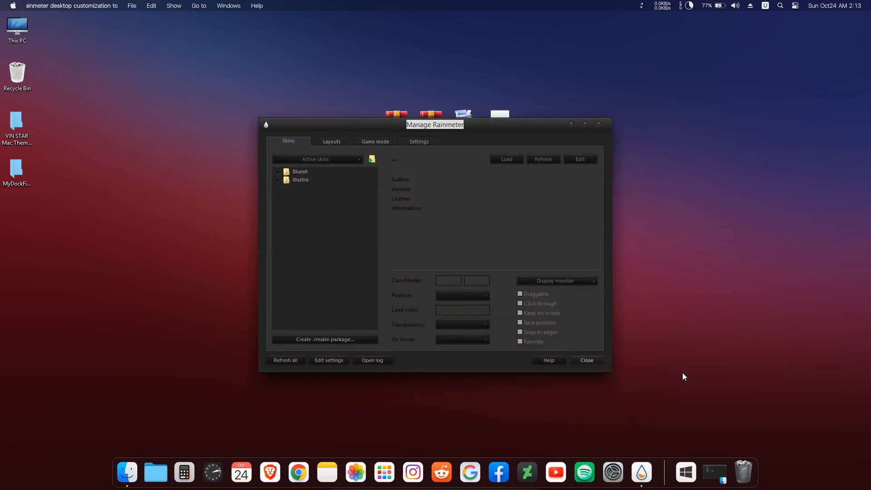
click(278, 172)
double_click(306, 179)
click(321, 188)
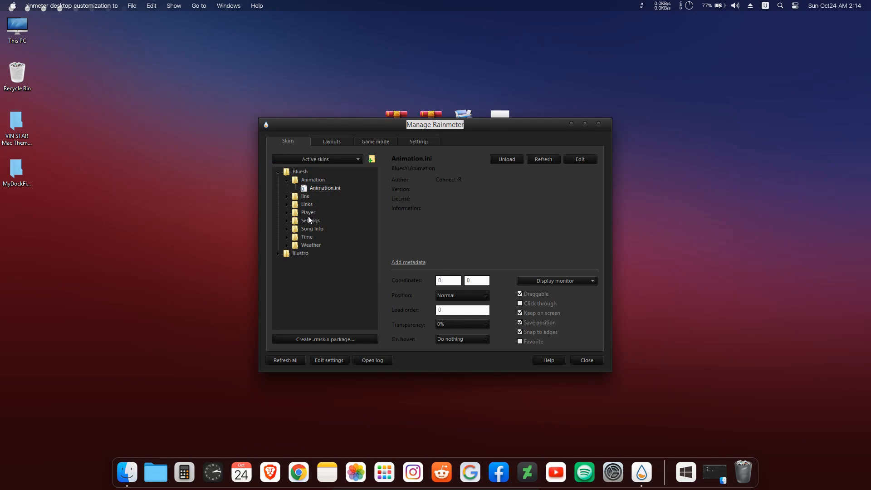
Load the Bluesh skins Song Info.ini and Time.ini, and close the Manage Rainmeter window.
double_click(312, 229)
click(318, 237)
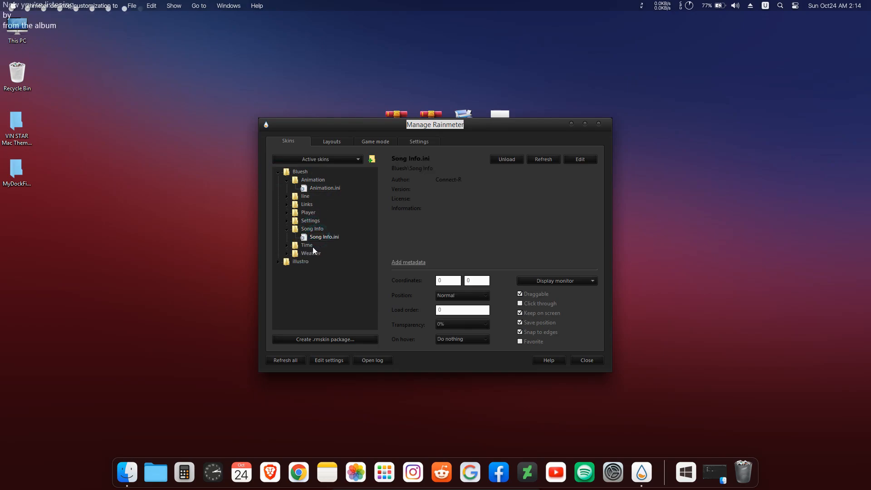
double_click(309, 245)
double_click(318, 253)
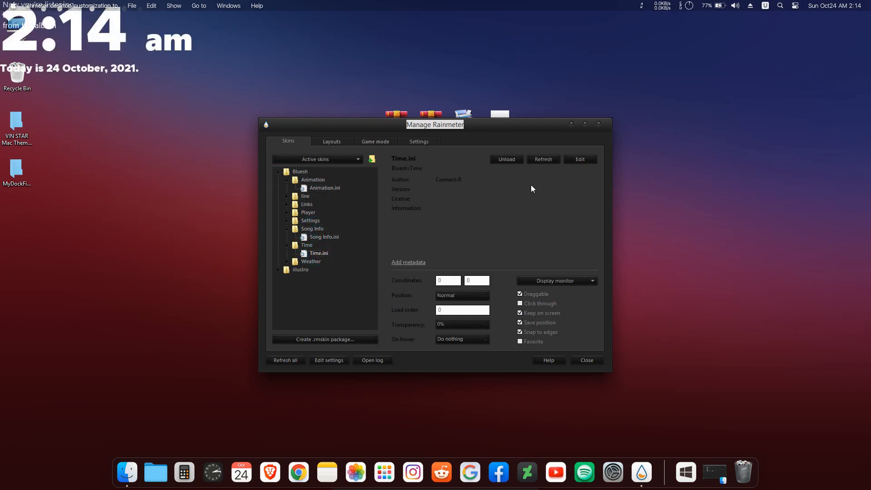
click(599, 123)
Turn off the display of desktop icons.
right_click(602, 122)
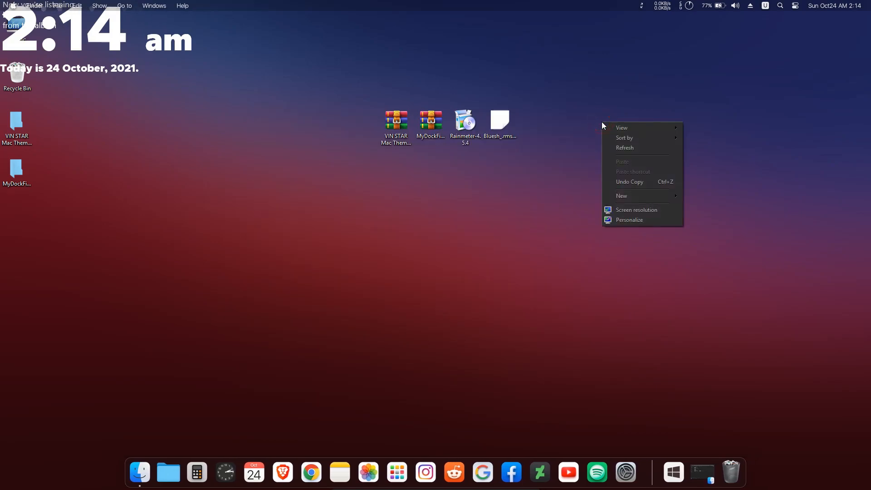
mouse_move(614, 128)
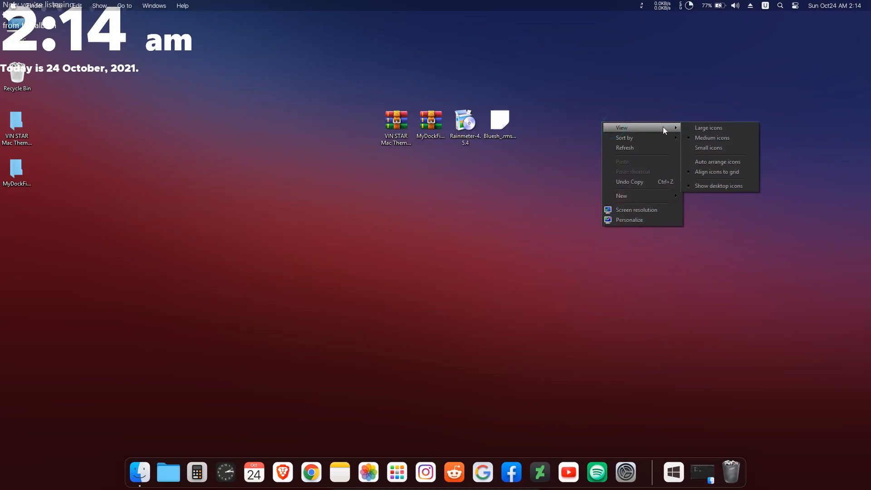
click(700, 184)
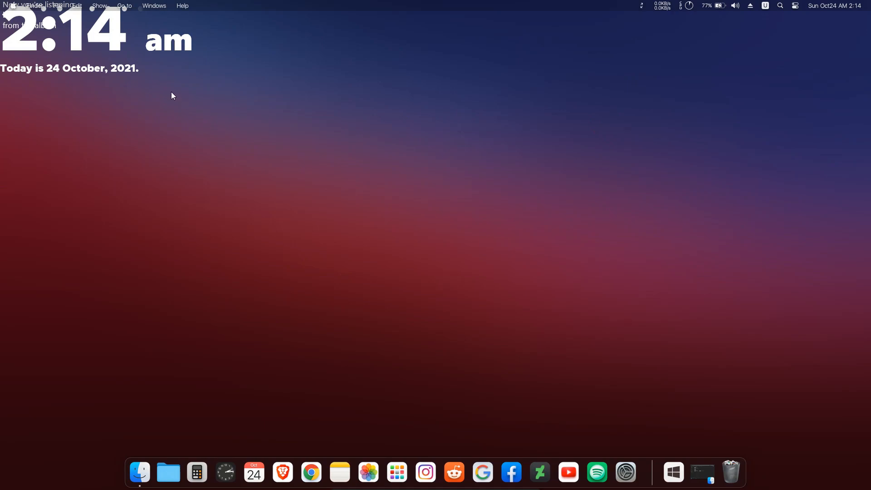
Move the clock skin to the desktop's lower-left area and align the song info and animated dots beneath it.
drag(117, 42, 195, 280)
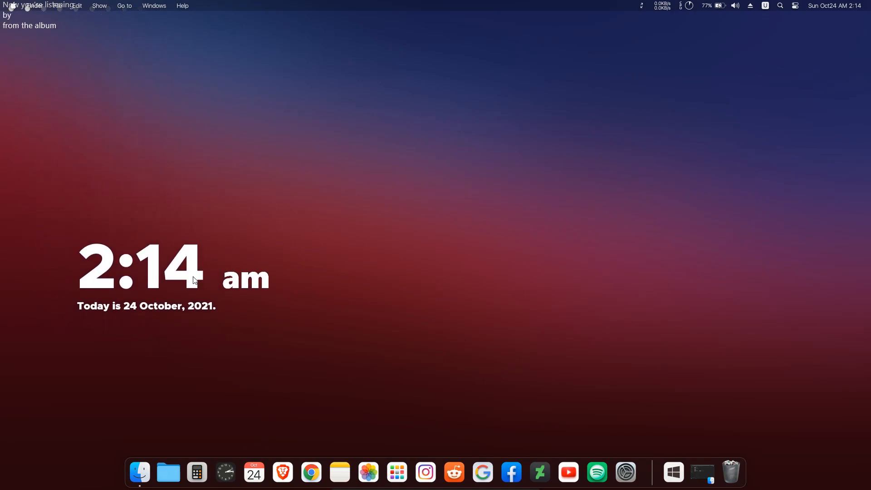
drag(28, 28, 107, 347)
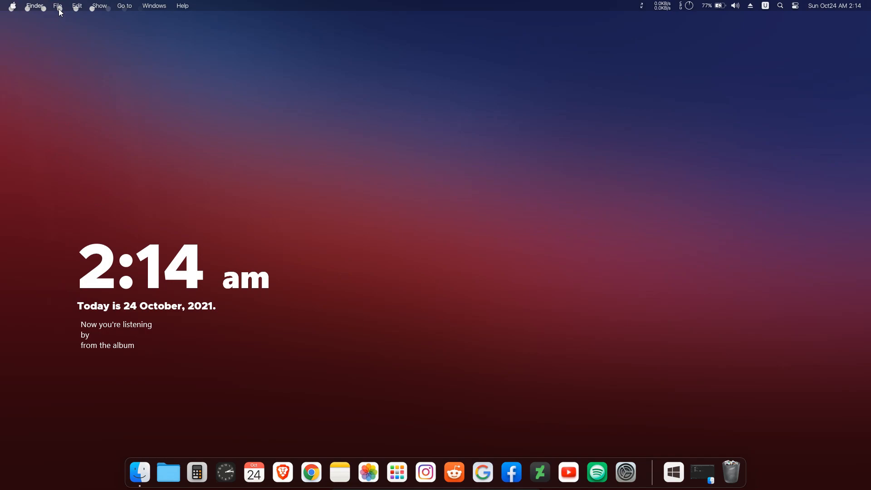
drag(59, 12, 131, 370)
click(101, 325)
drag(99, 324, 96, 324)
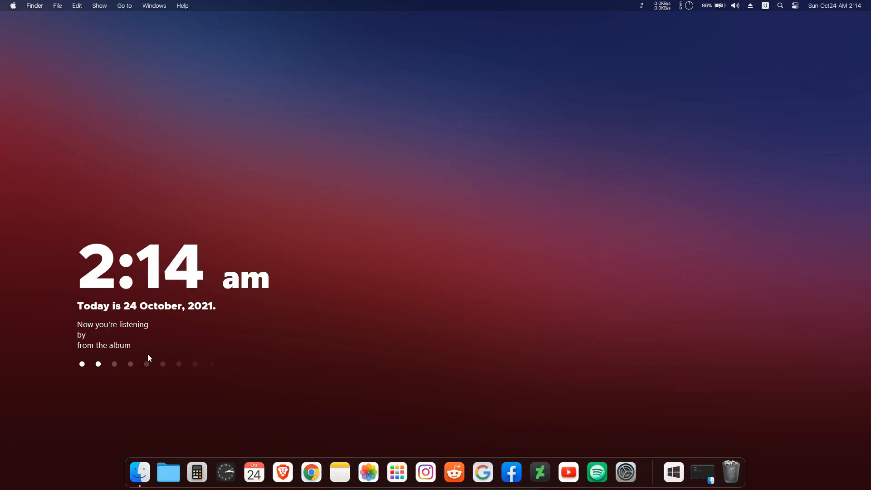
Enable Click through for the Bluesh Animation skin.
right_click(115, 363)
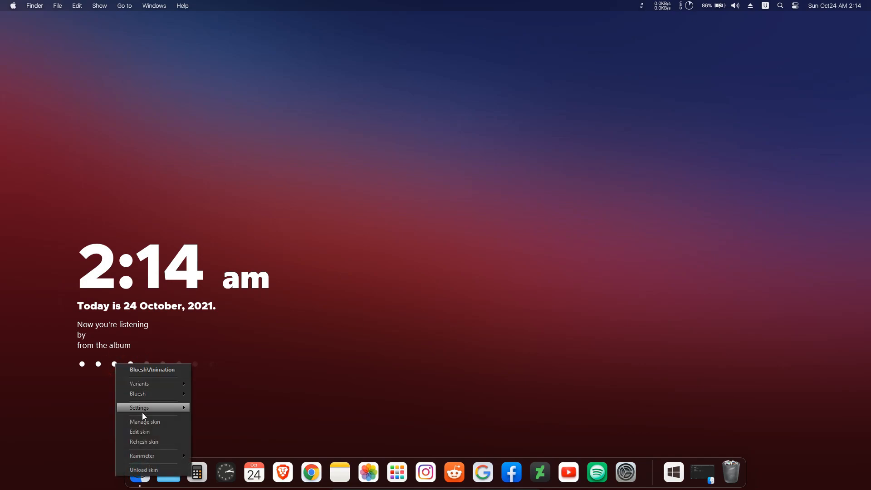
mouse_move(162, 416)
click(216, 388)
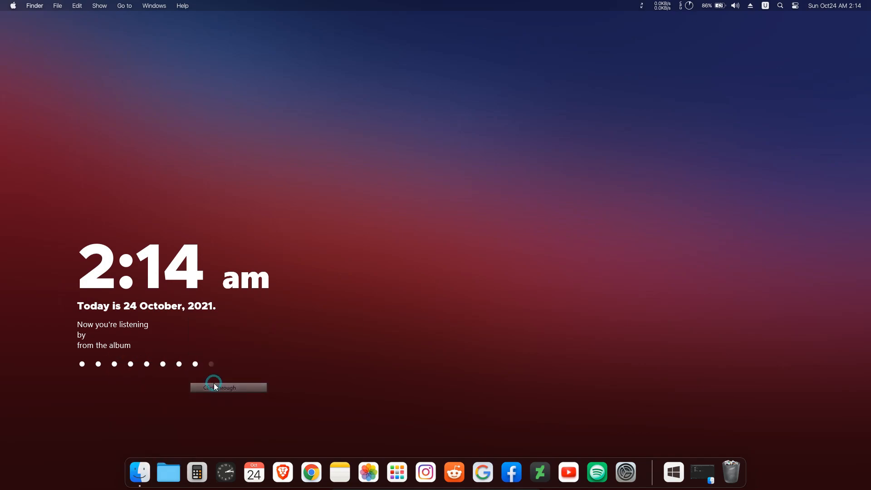
Enable Click through for the Bluesh Time skin on the desktop.
right_click(192, 273)
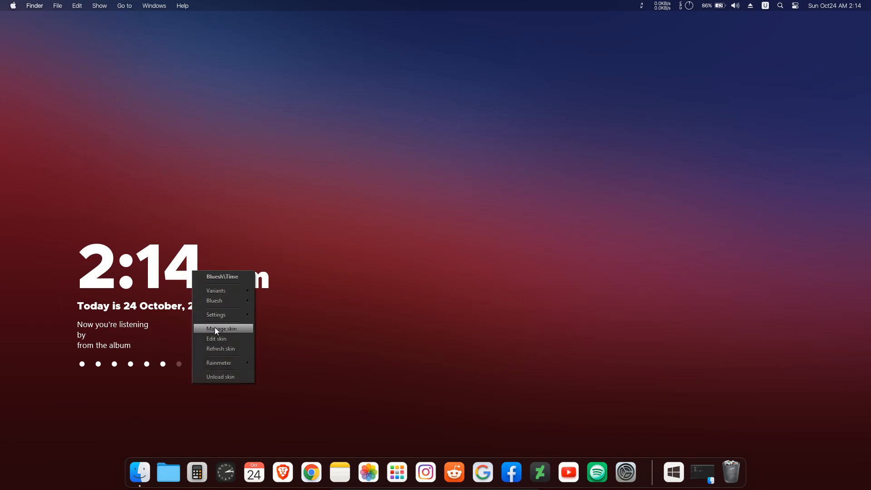
mouse_move(220, 315)
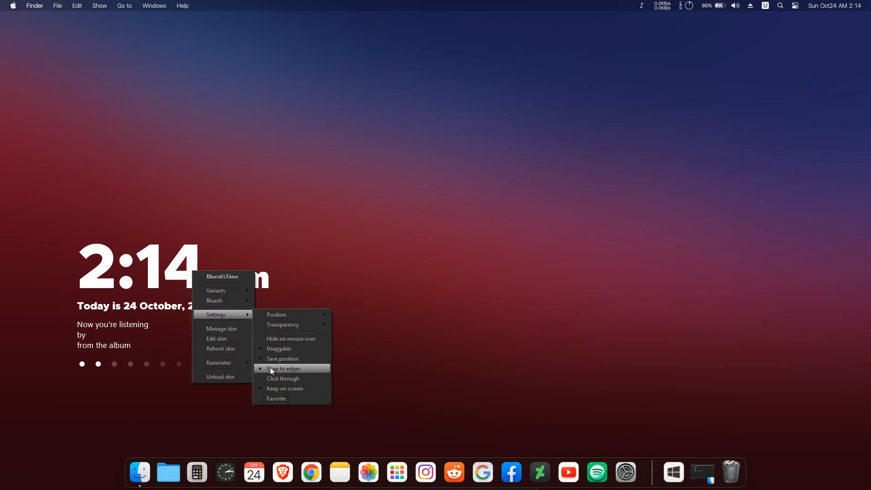
click(271, 383)
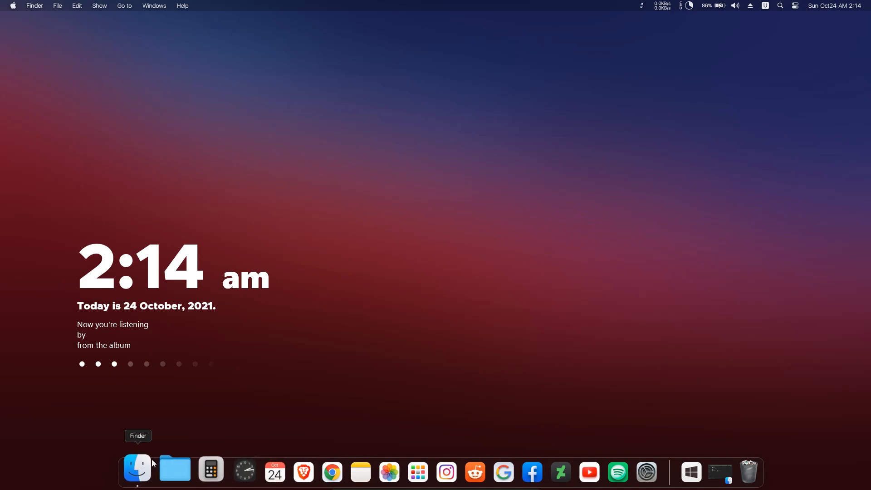
Open a Finder window from the dock, browse Local Disk (C:), Favorites and Libraries to check the themed folders, and close it.
click(150, 464)
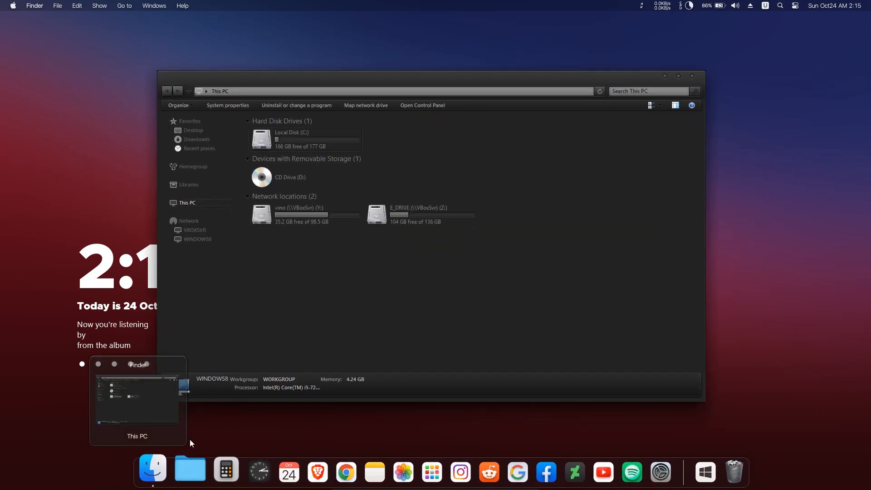
double_click(302, 143)
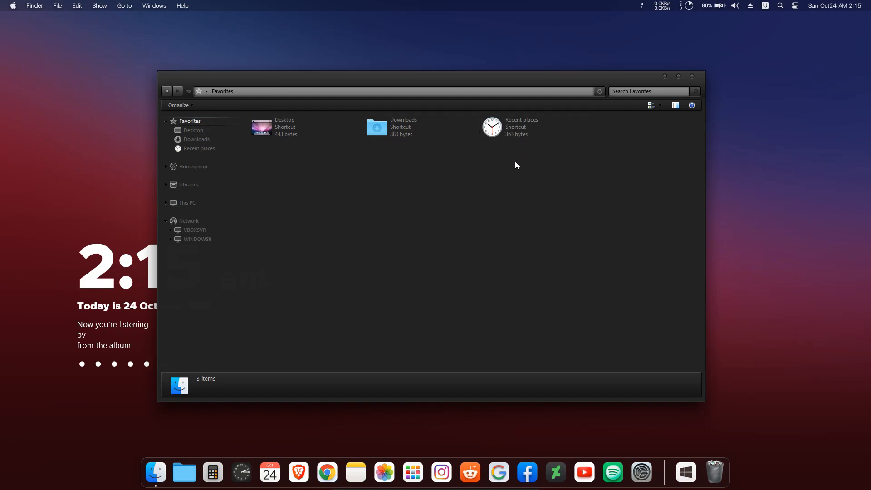
click(202, 186)
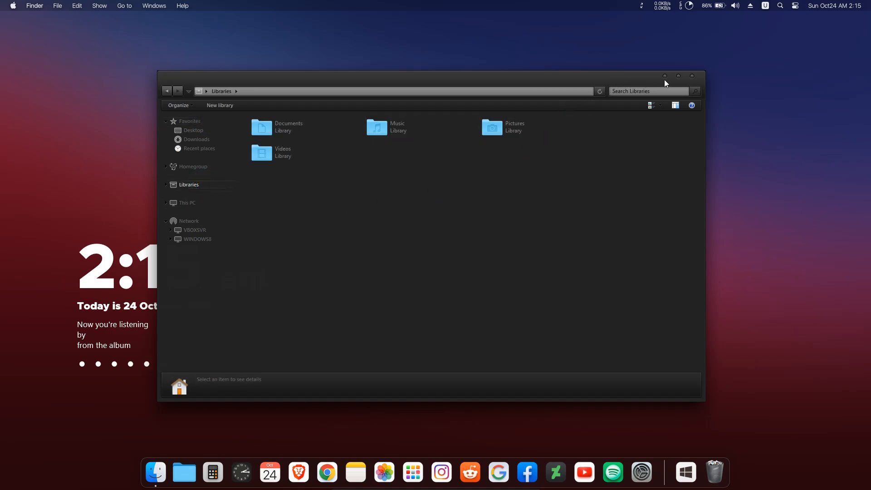
click(691, 78)
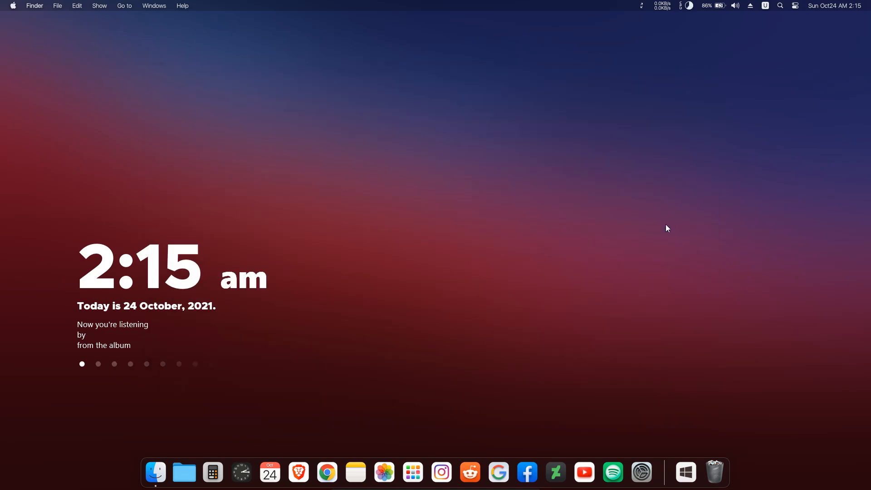
Move the YouTube icon onto a second page of the dock's full-screen app launcher, and close the launcher.
click(407, 465)
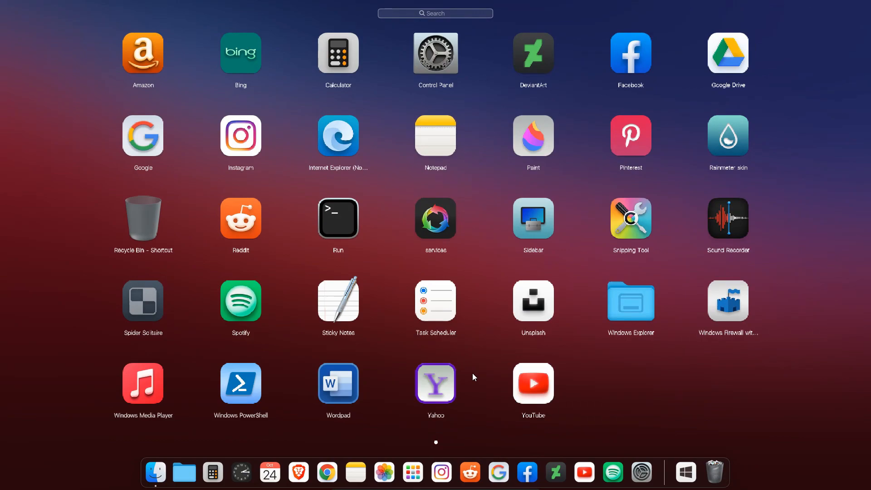
drag(512, 386, 560, 186)
scroll(551, 219, up, 1)
drag(781, 221, 590, 225)
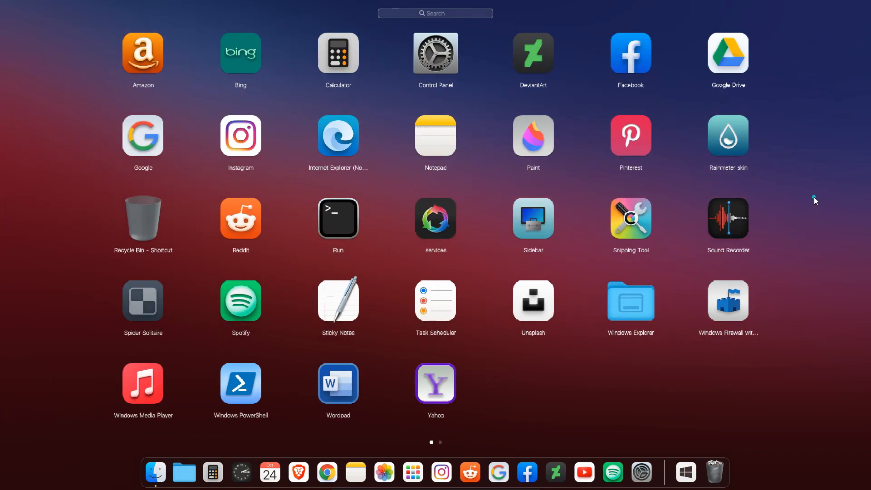
click(814, 197)
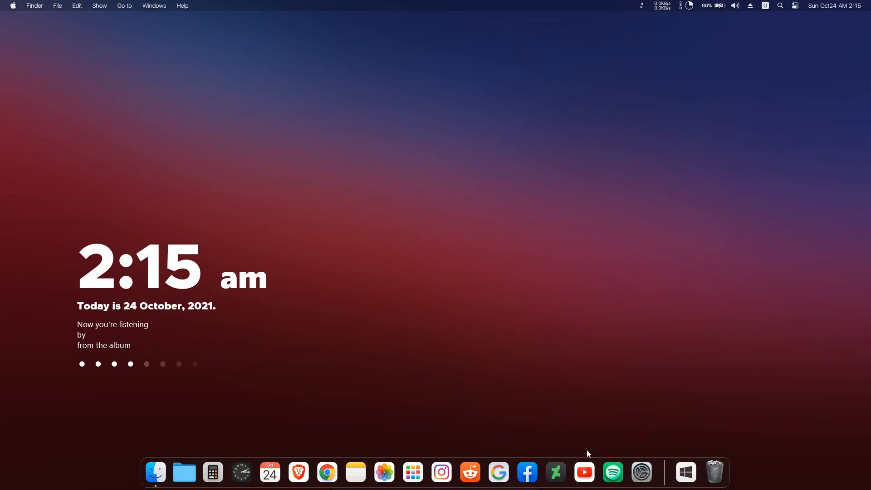